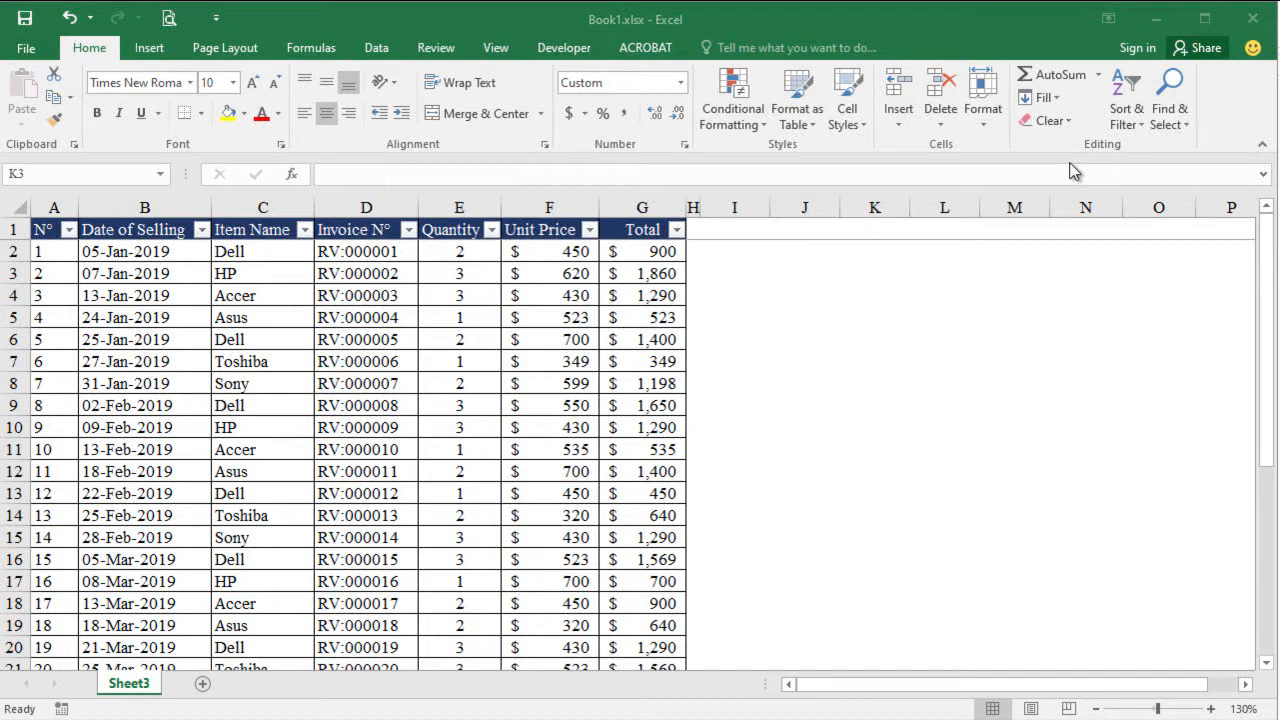
# Enter the headers Day, Jan, Feb, Mar and Apr across cells I1 to M1, beside the sales table.
pyautogui.click(1063, 194)
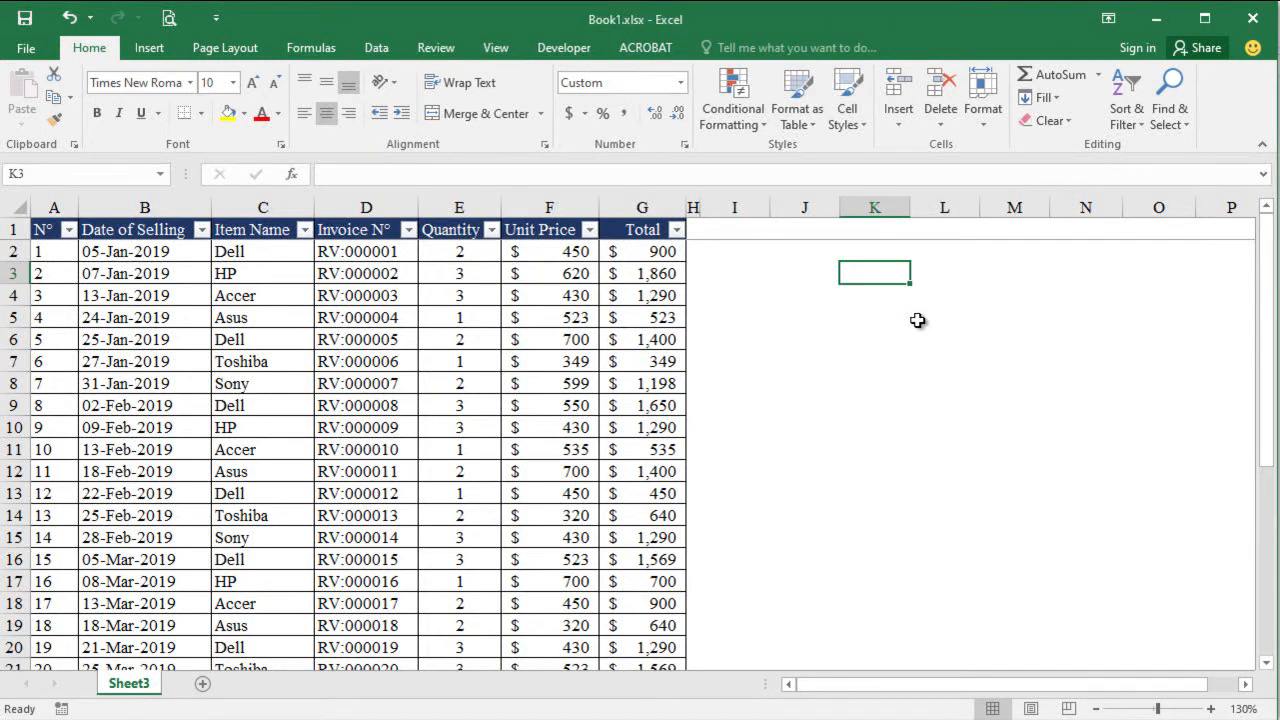
pyautogui.click(752, 224)
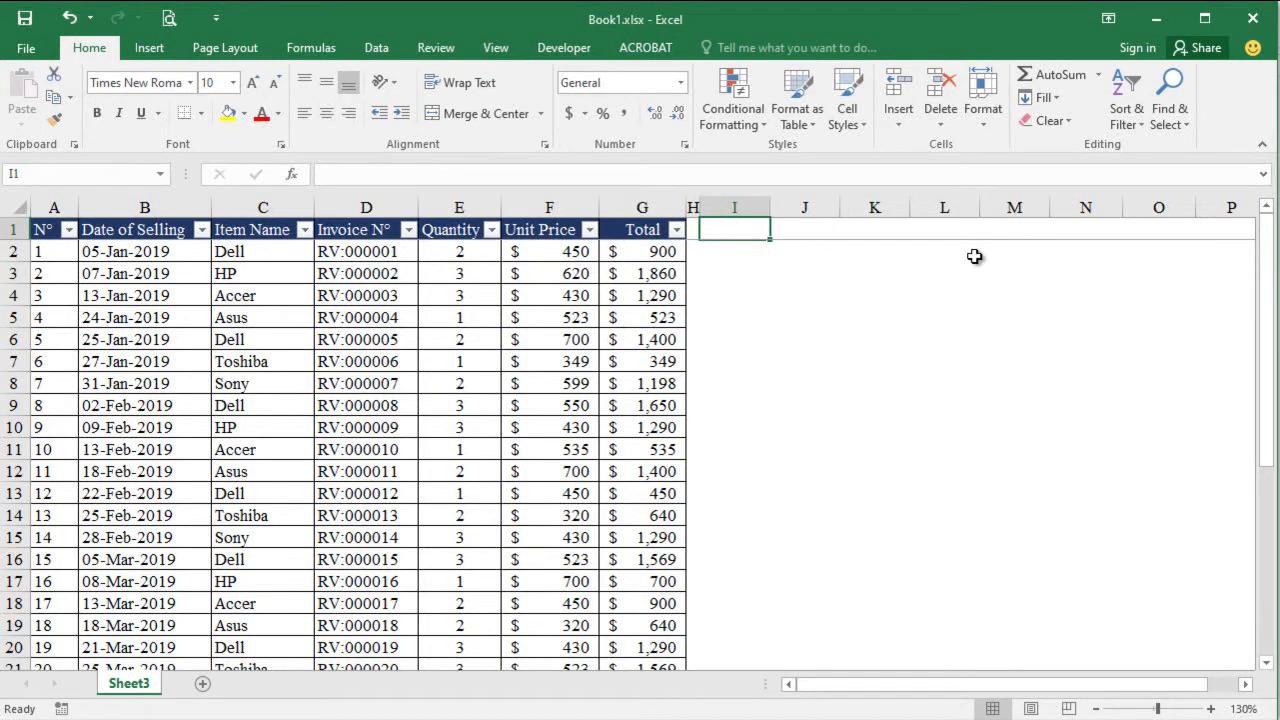
pyautogui.write('Day')
pyautogui.press('Tab')
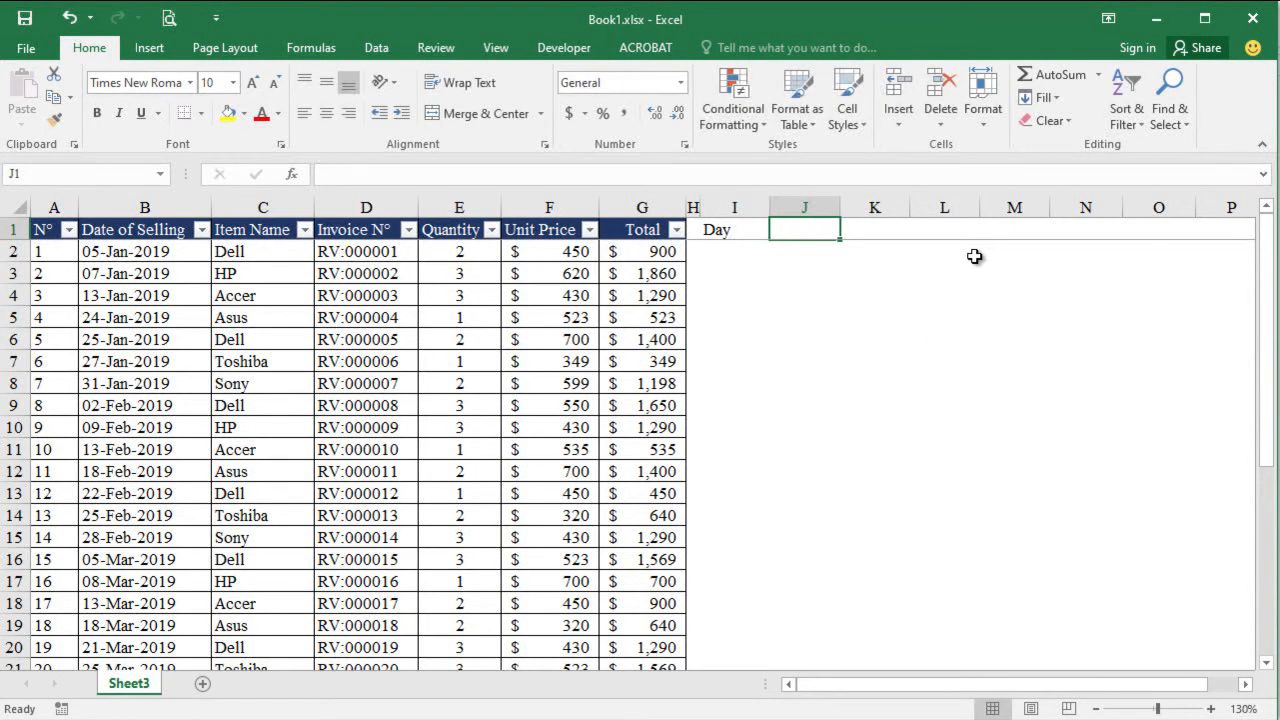
pyautogui.write('Jan')
pyautogui.press('Tab')
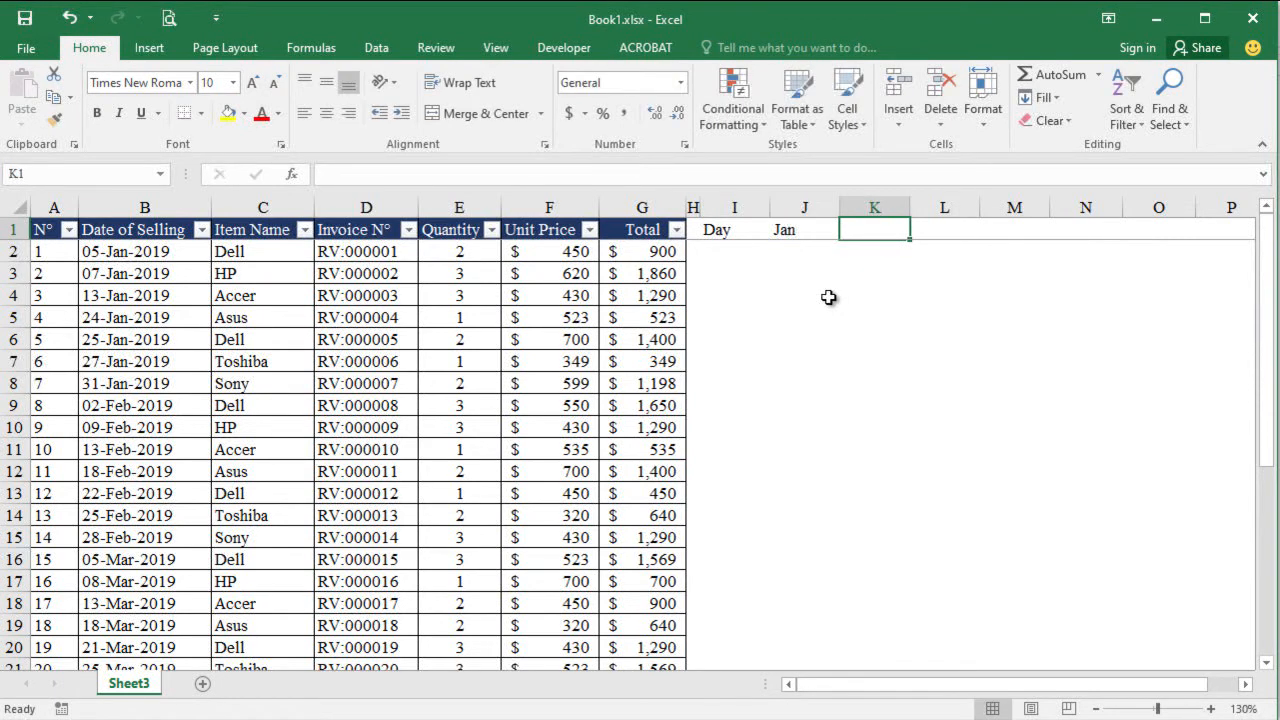
pyautogui.write('Feb')
pyautogui.press('Tab')
pyautogui.write('Mar')
pyautogui.press('Tab')
pyautogui.write('A')
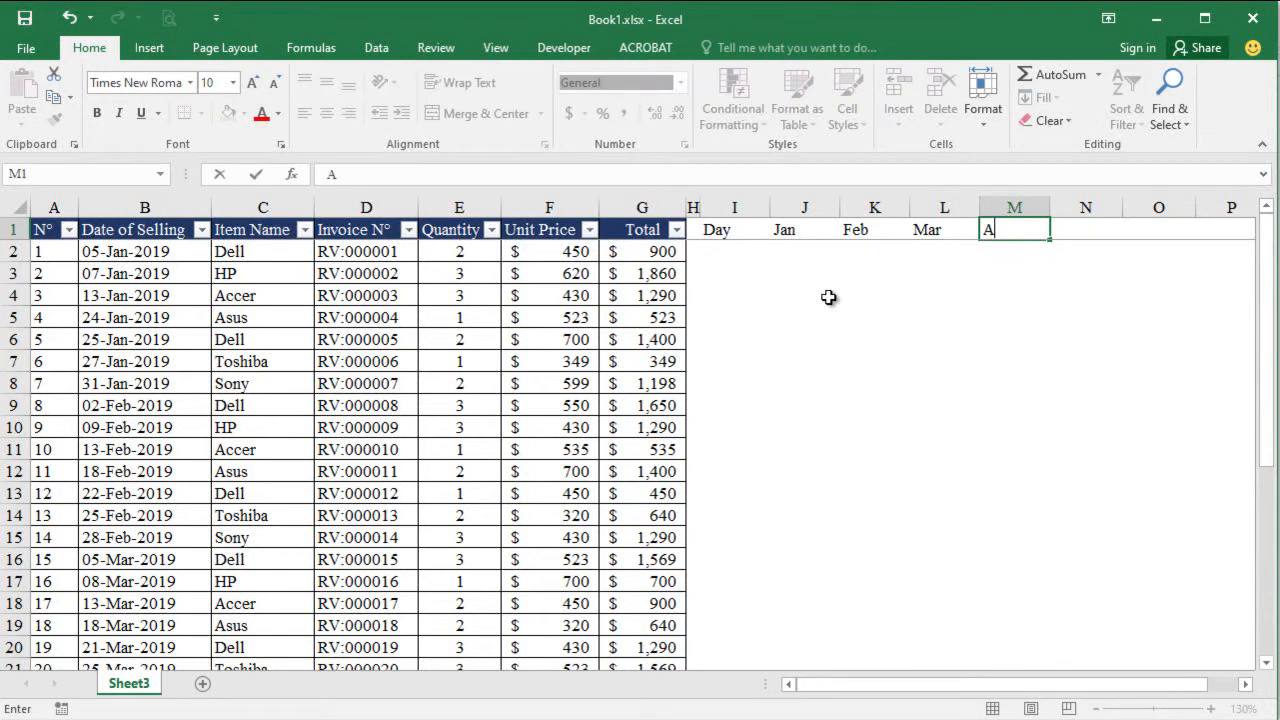
# Enter 1 as the first day number in cell I2.
pyautogui.click(724, 253)
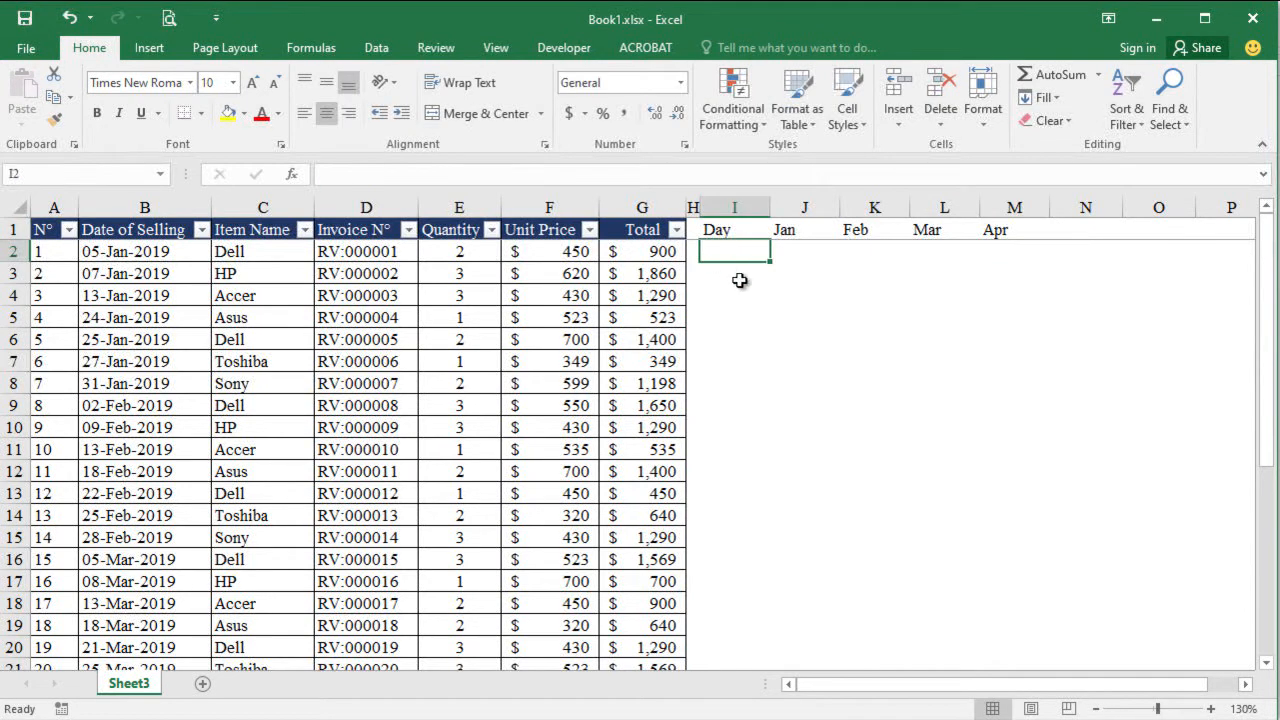
pyautogui.write('1')
pyautogui.press('Return')
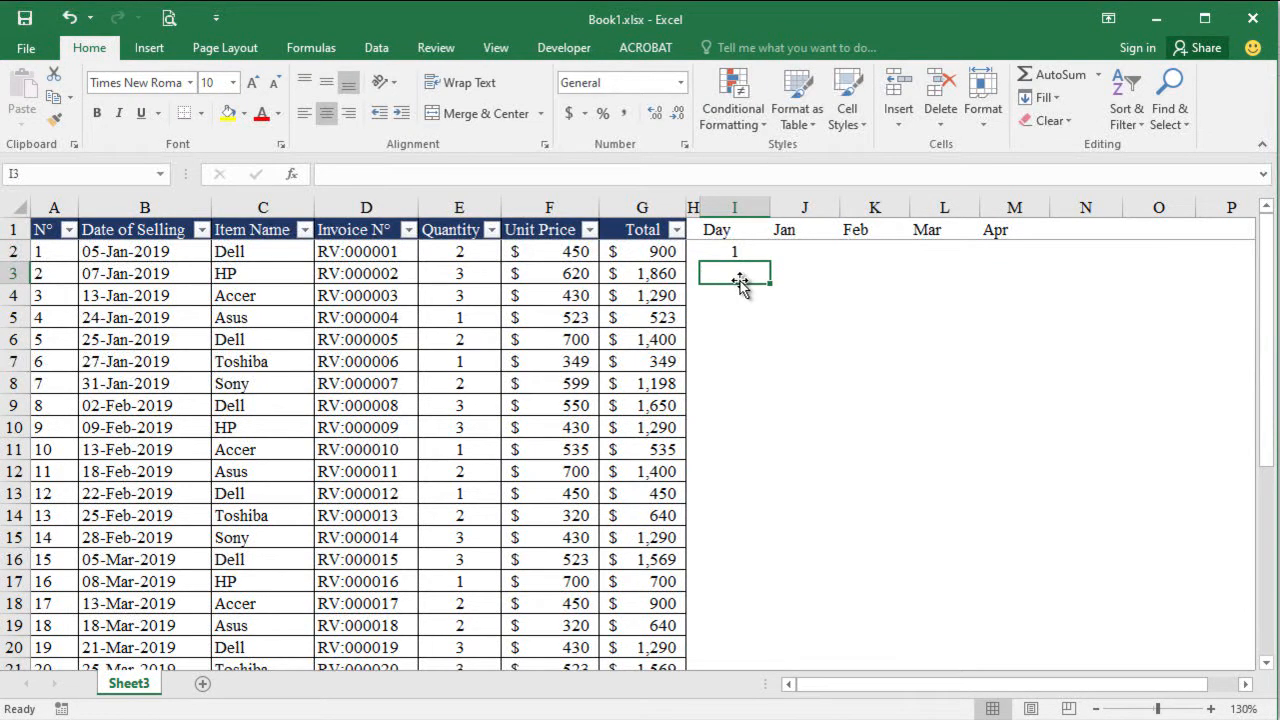
# Fill a linear series down the column from I2 with step value 1 and stop value 31.
pyautogui.press('Up')
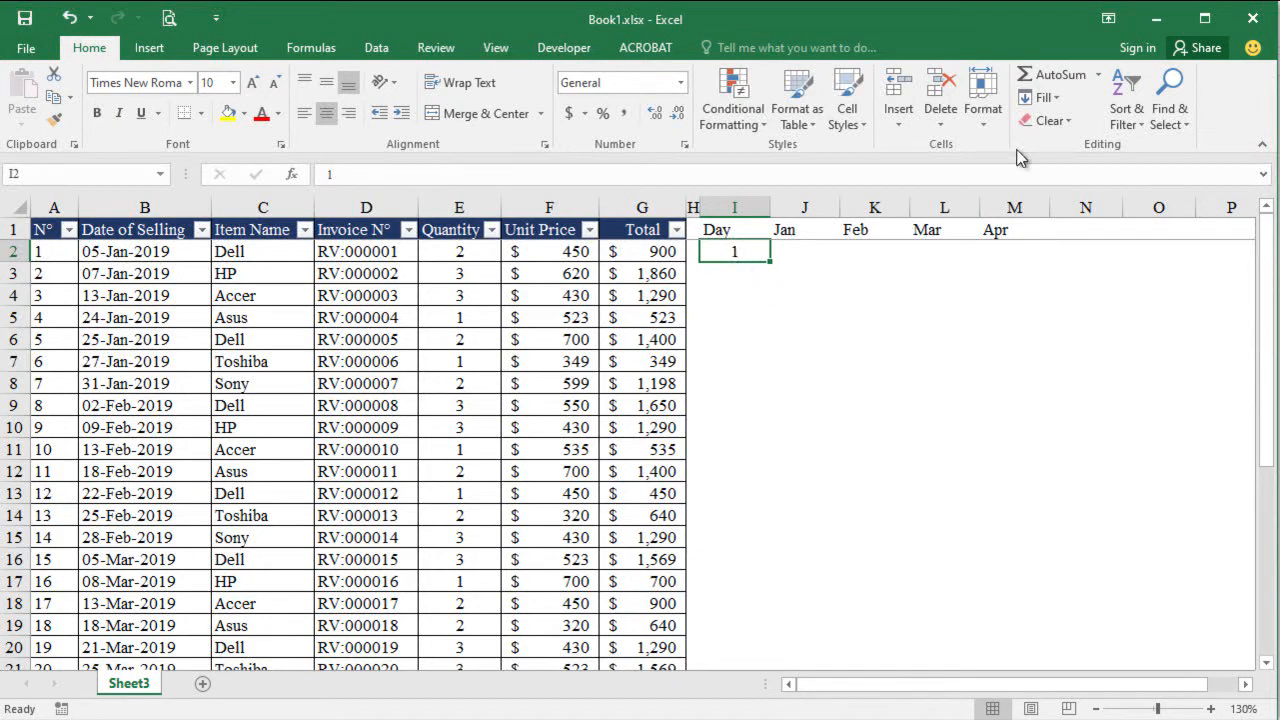
pyautogui.click(1055, 98)
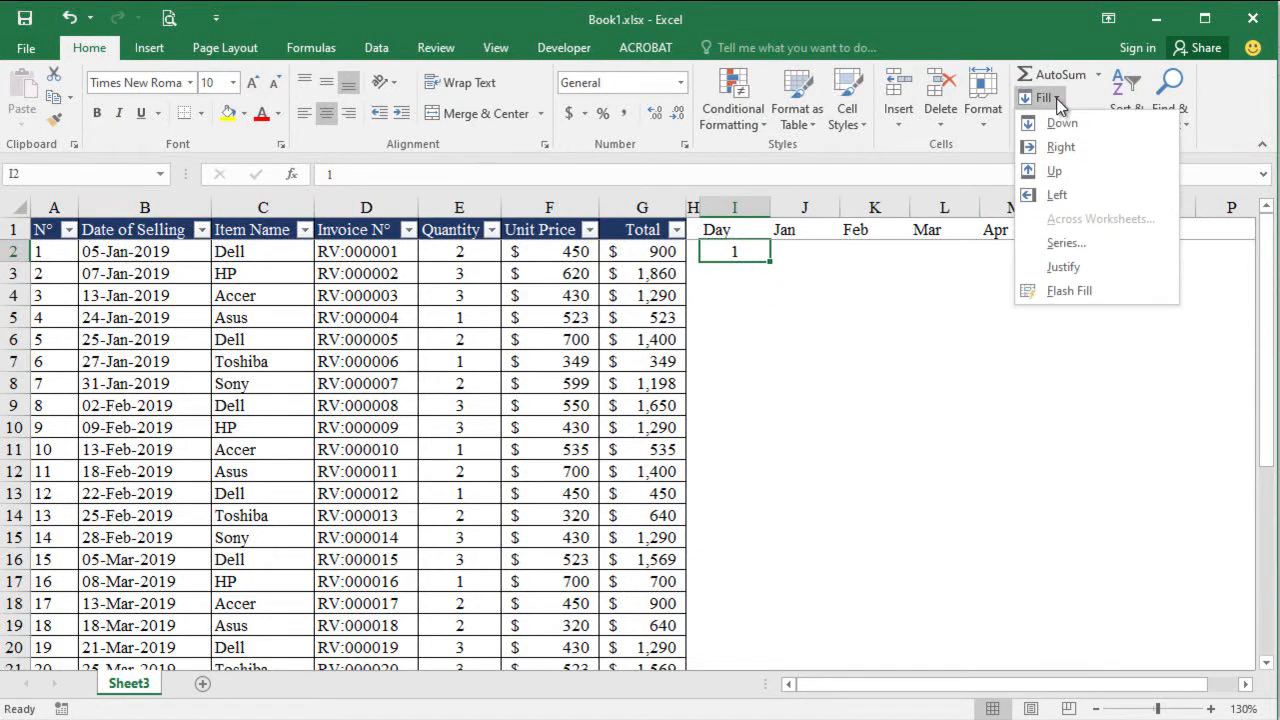
pyautogui.click(1067, 240)
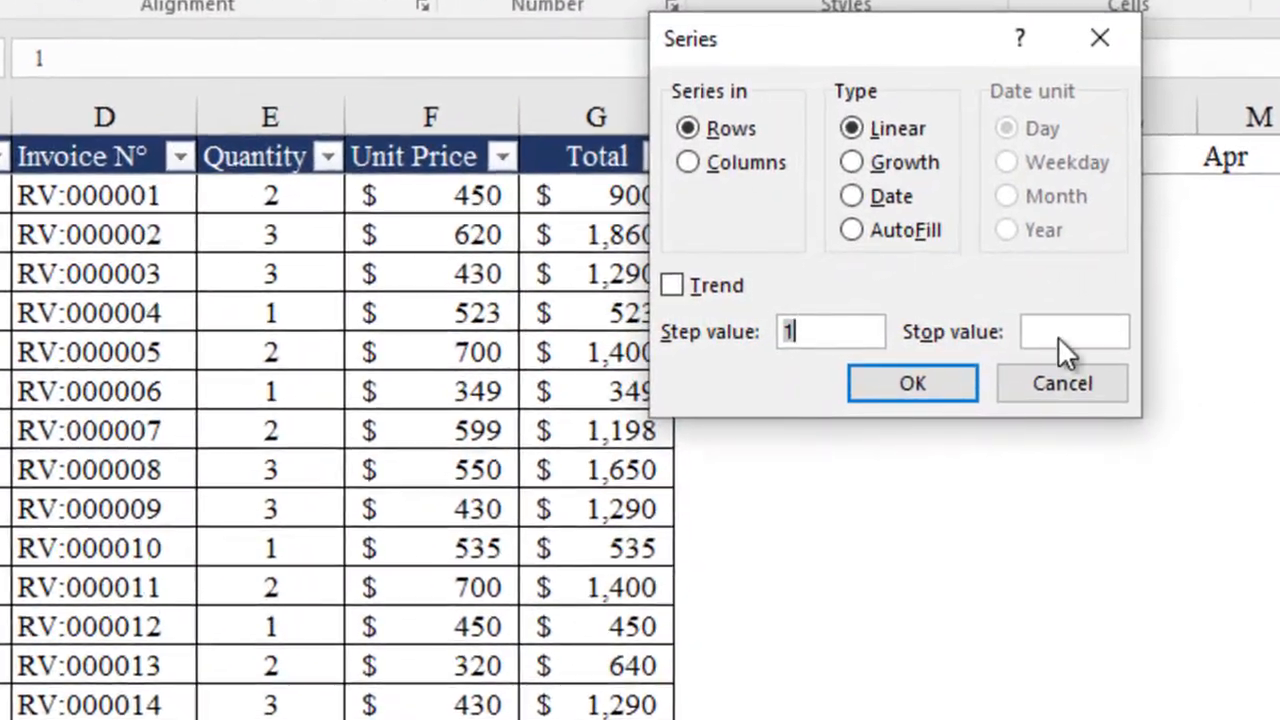
pyautogui.click(700, 166)
pyautogui.click(1074, 334)
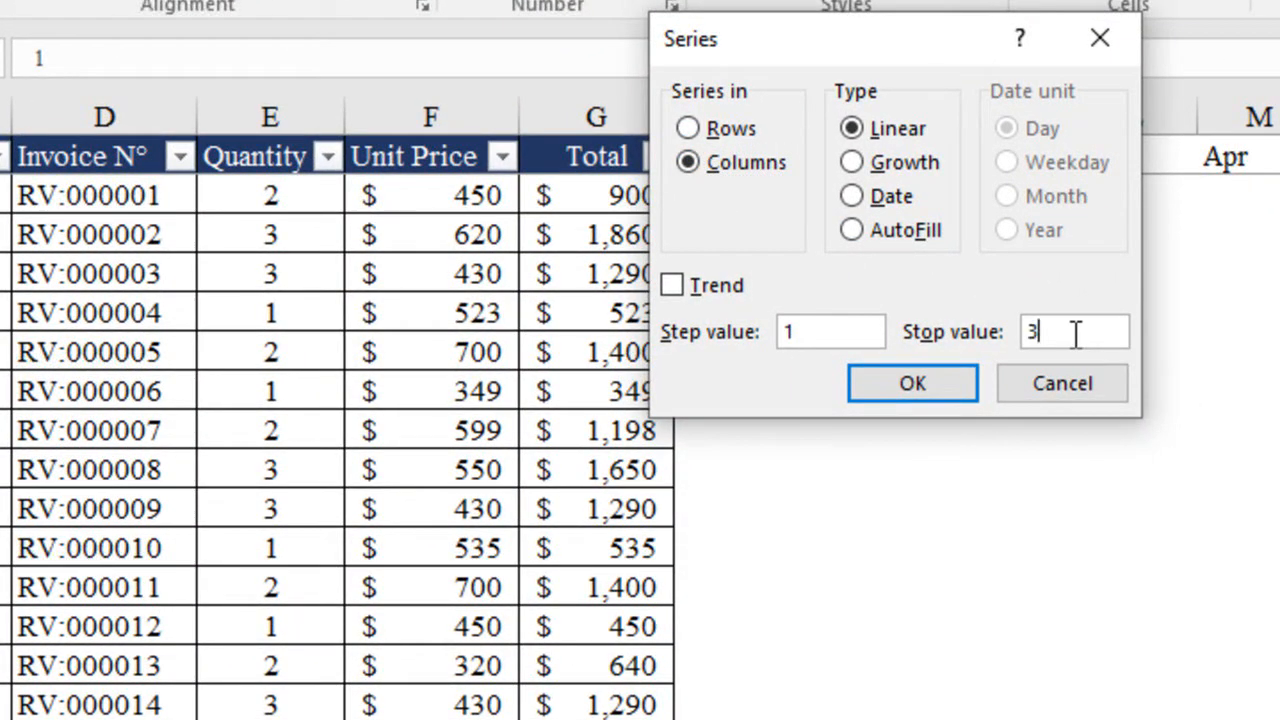
pyautogui.write('31')
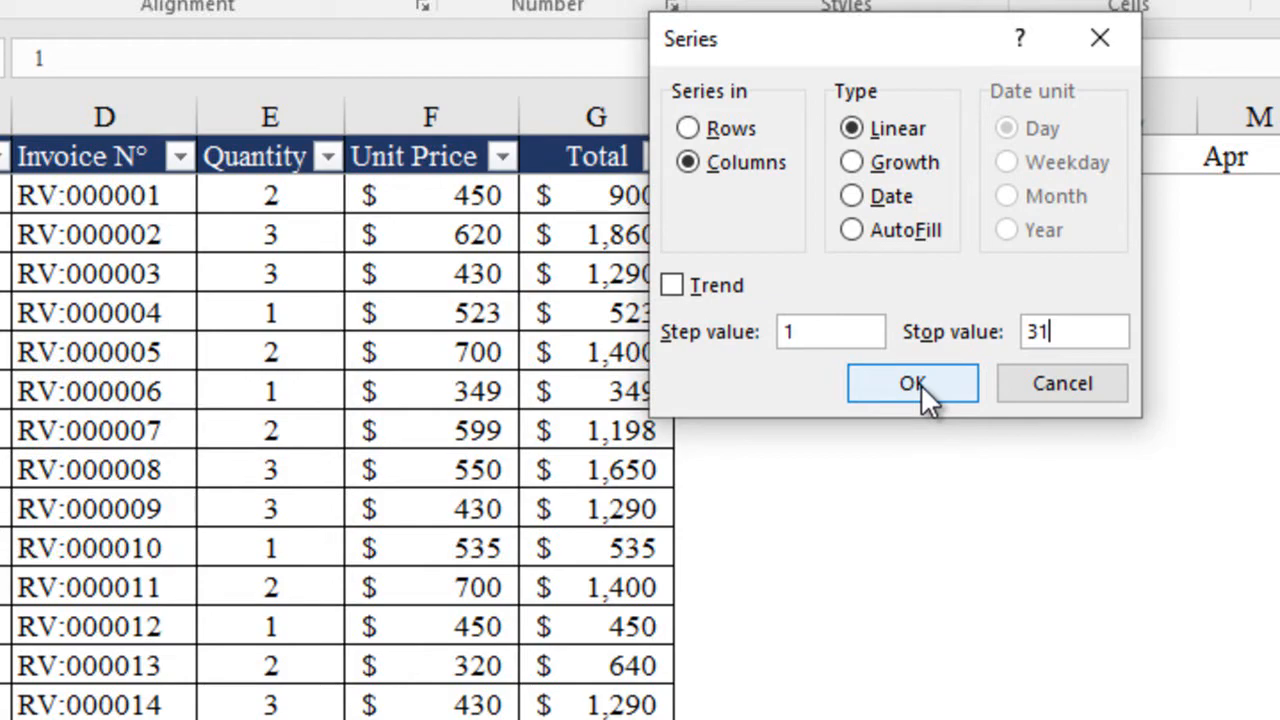
pyautogui.click(915, 388)
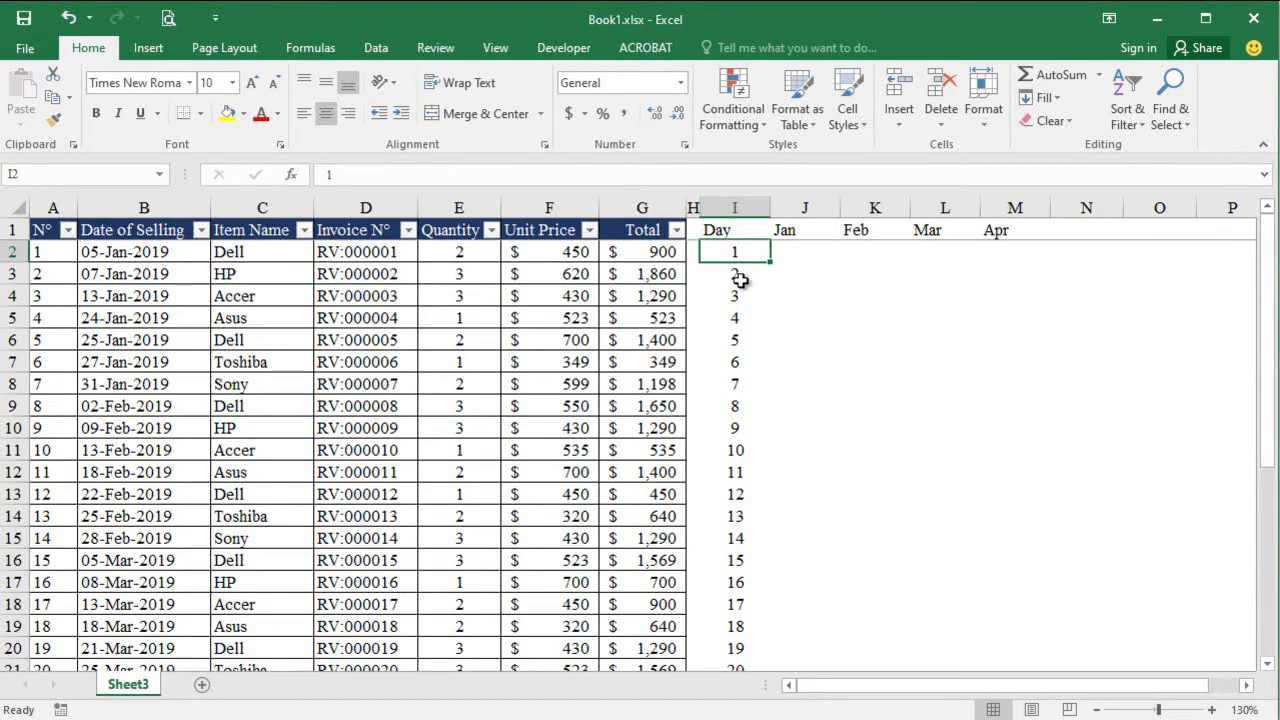
pyautogui.scroll(-6, 737, 371)
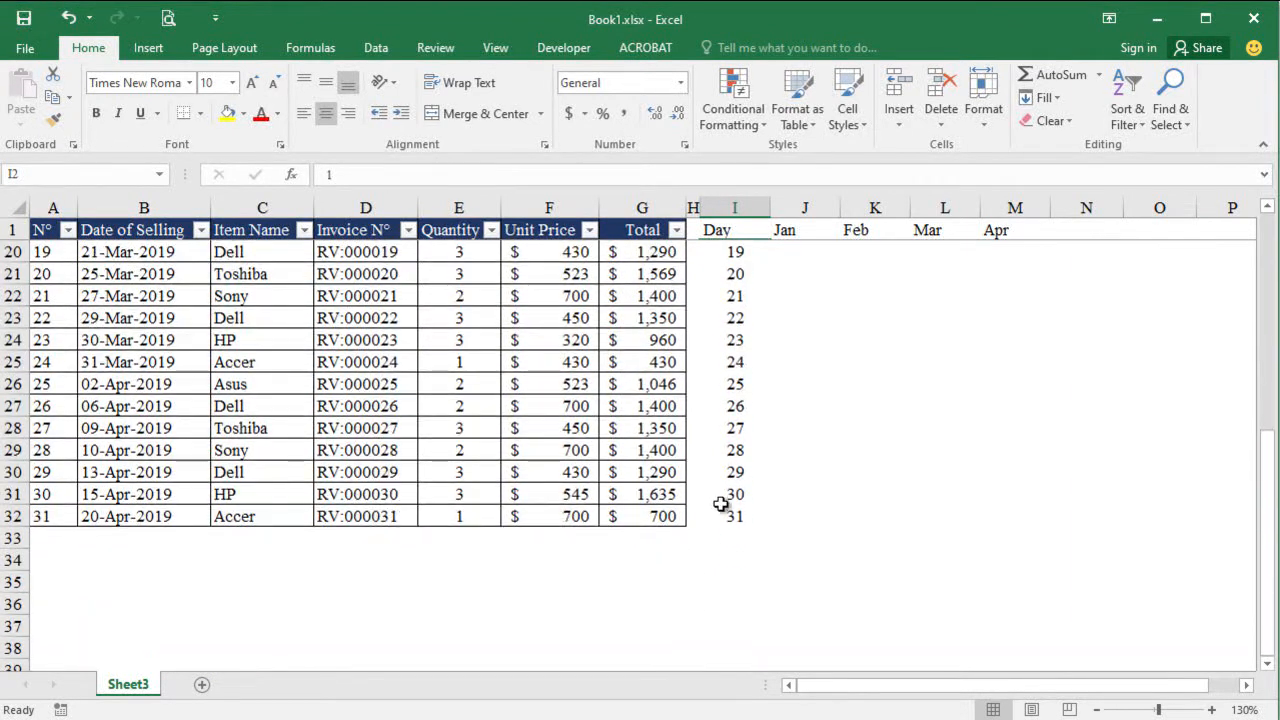
pyautogui.scroll(6, 722, 515)
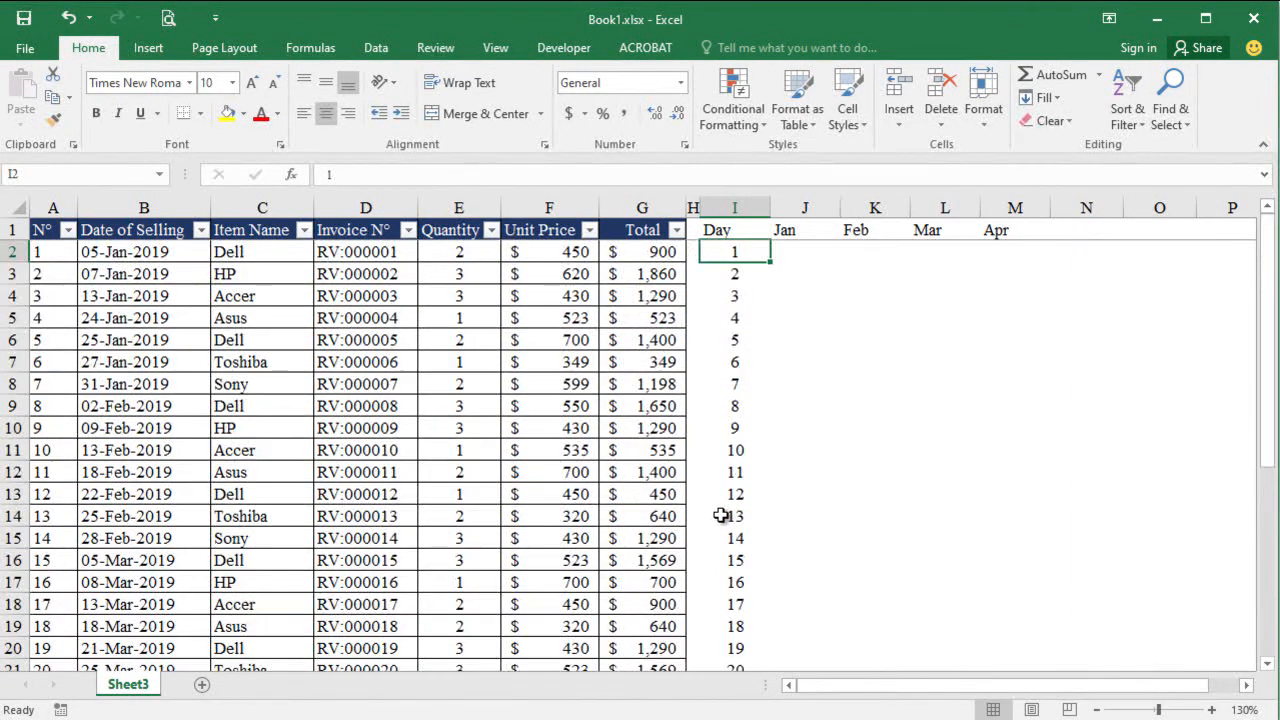
# Try filling J2:J14 under Jan with the numbers 1 to 13, and clear those cells.
pyautogui.click(805, 252)
pyautogui.write('1')
pyautogui.press('Return')
pyautogui.write('2')
pyautogui.press('Return')
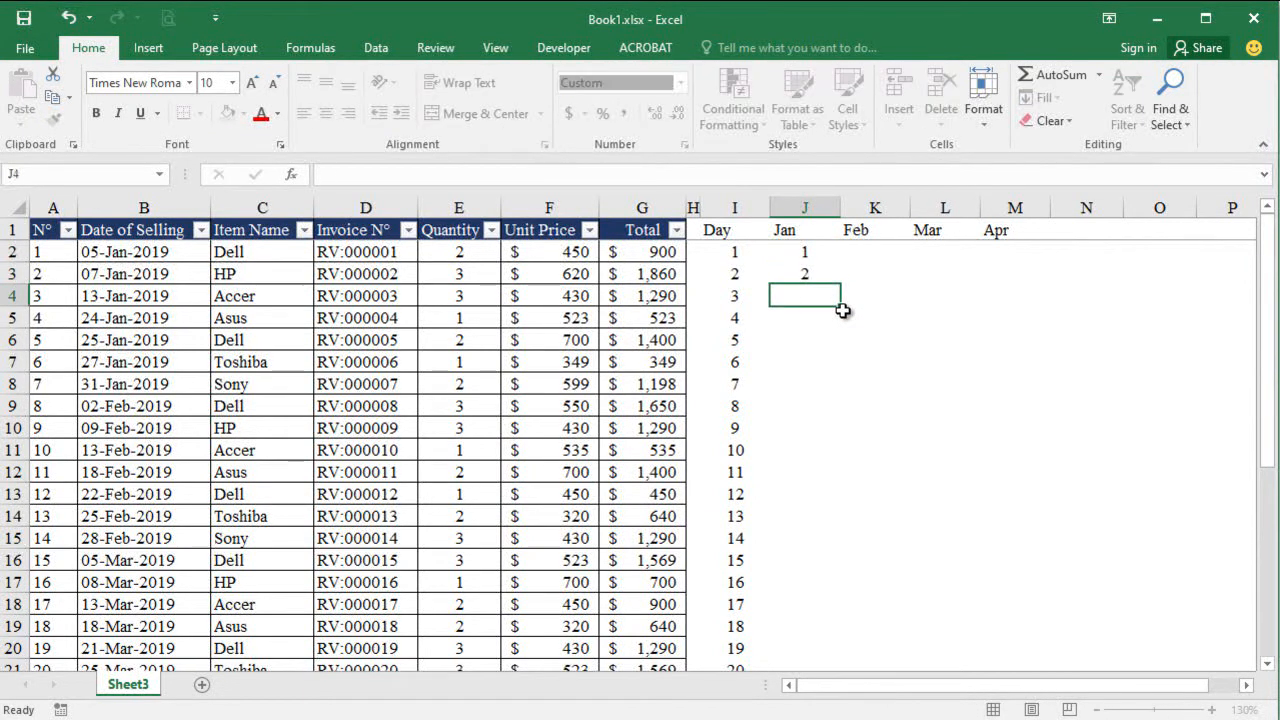
pyautogui.moveTo(814, 252); pyautogui.dragTo(828, 530)
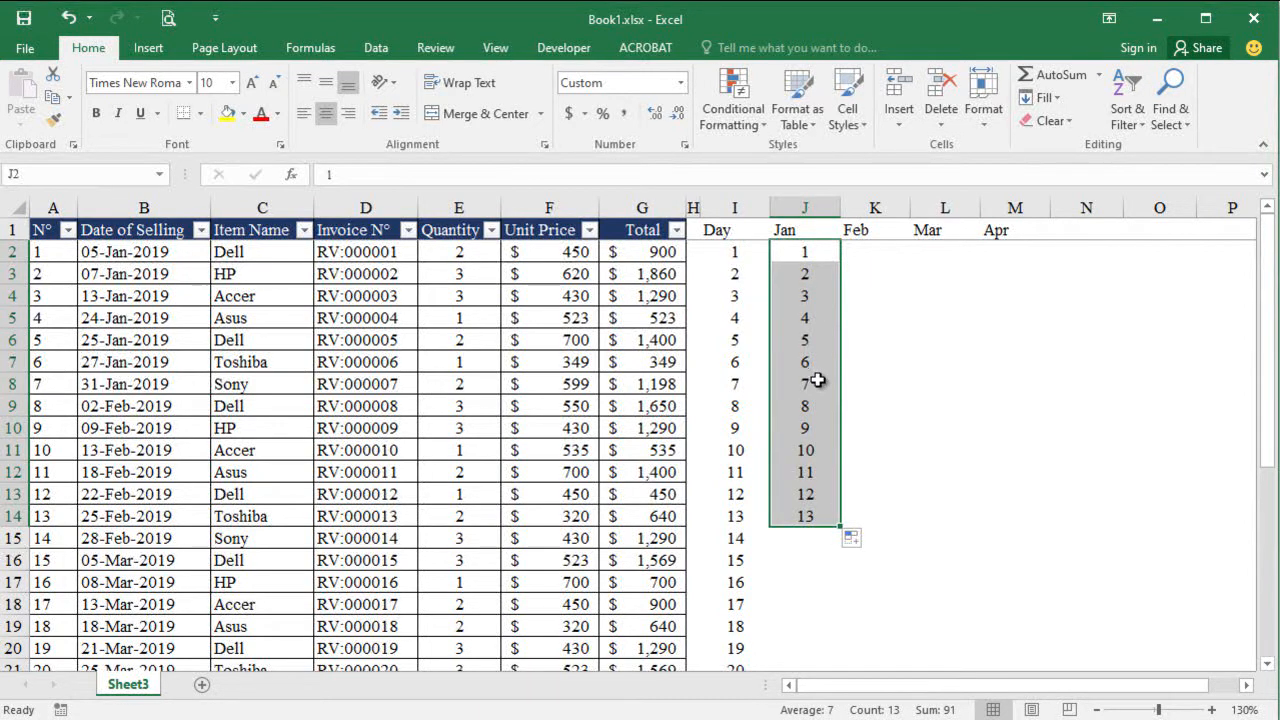
pyautogui.press('Delete')
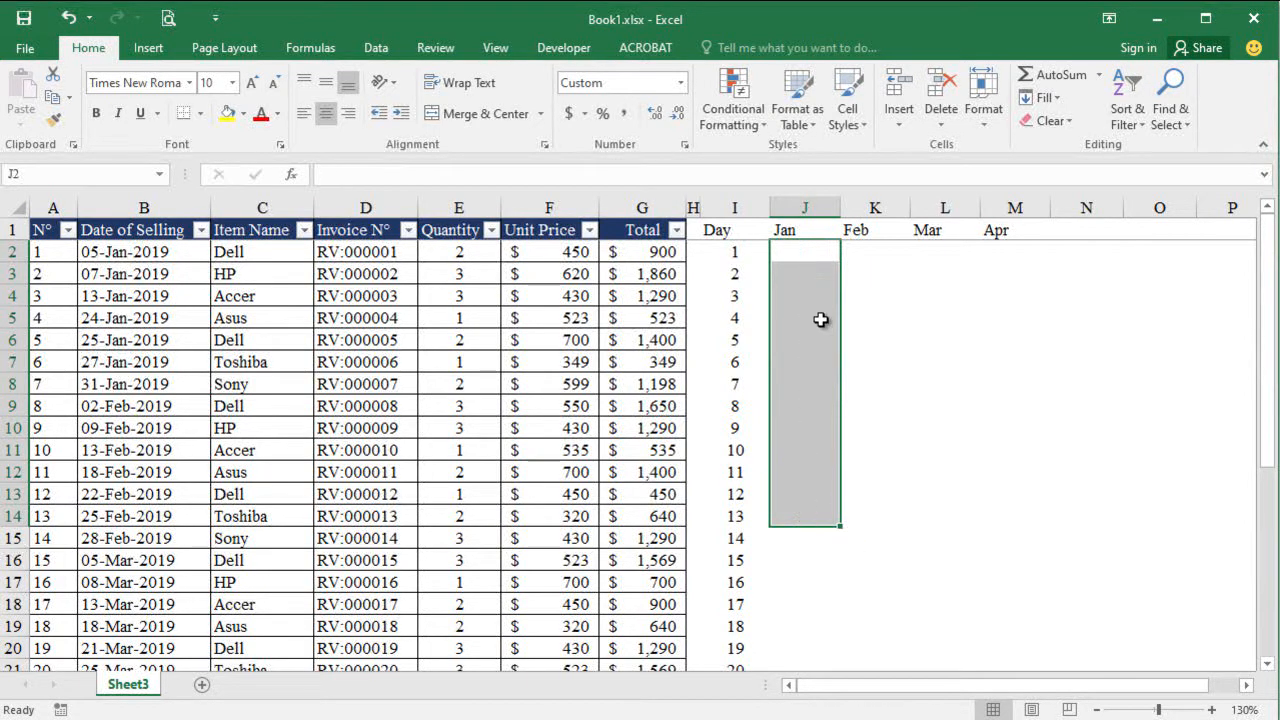
pyautogui.click(971, 340)
pyautogui.click(795, 232)
pyautogui.click(808, 291)
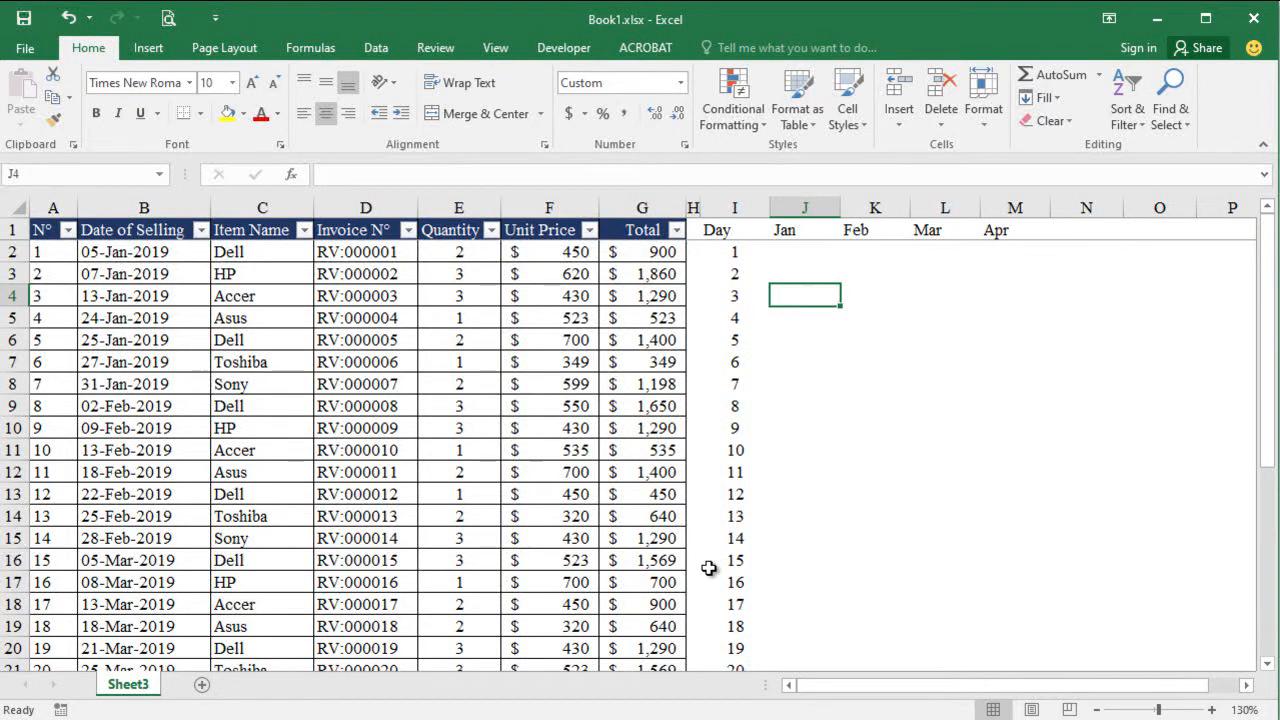
pyautogui.click(898, 378)
pyautogui.click(735, 254)
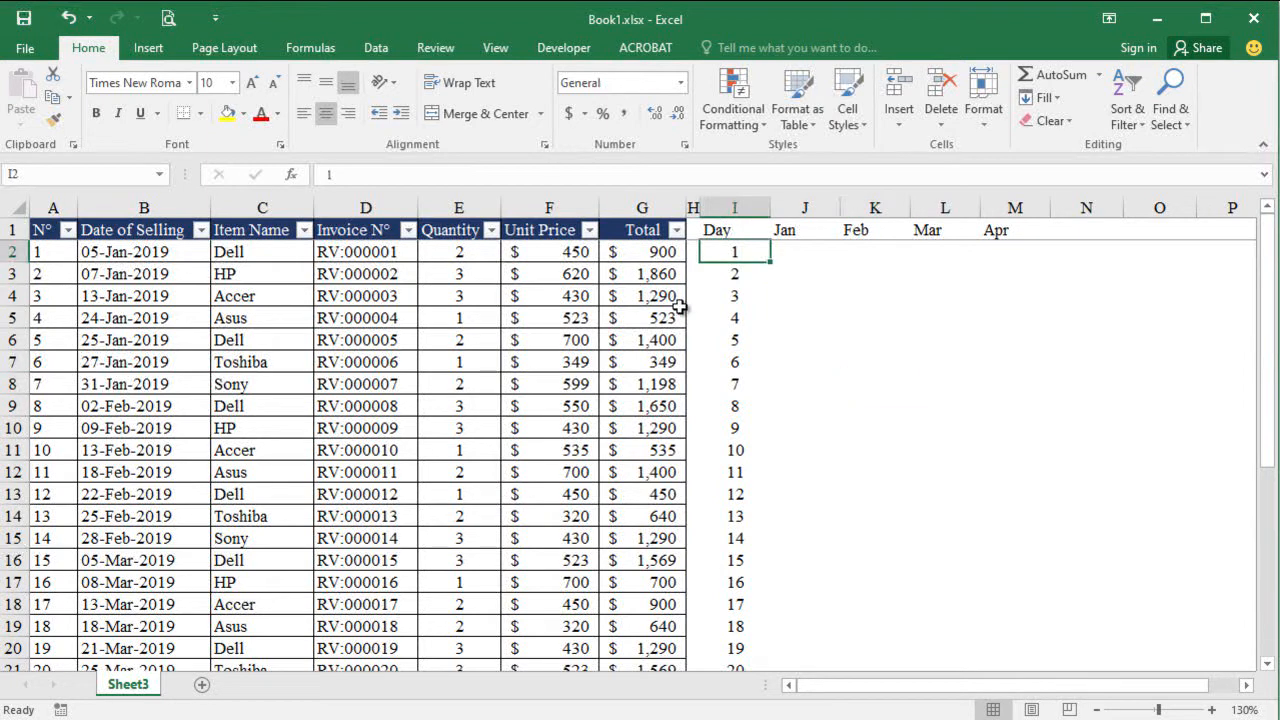
pyautogui.click(125, 207)
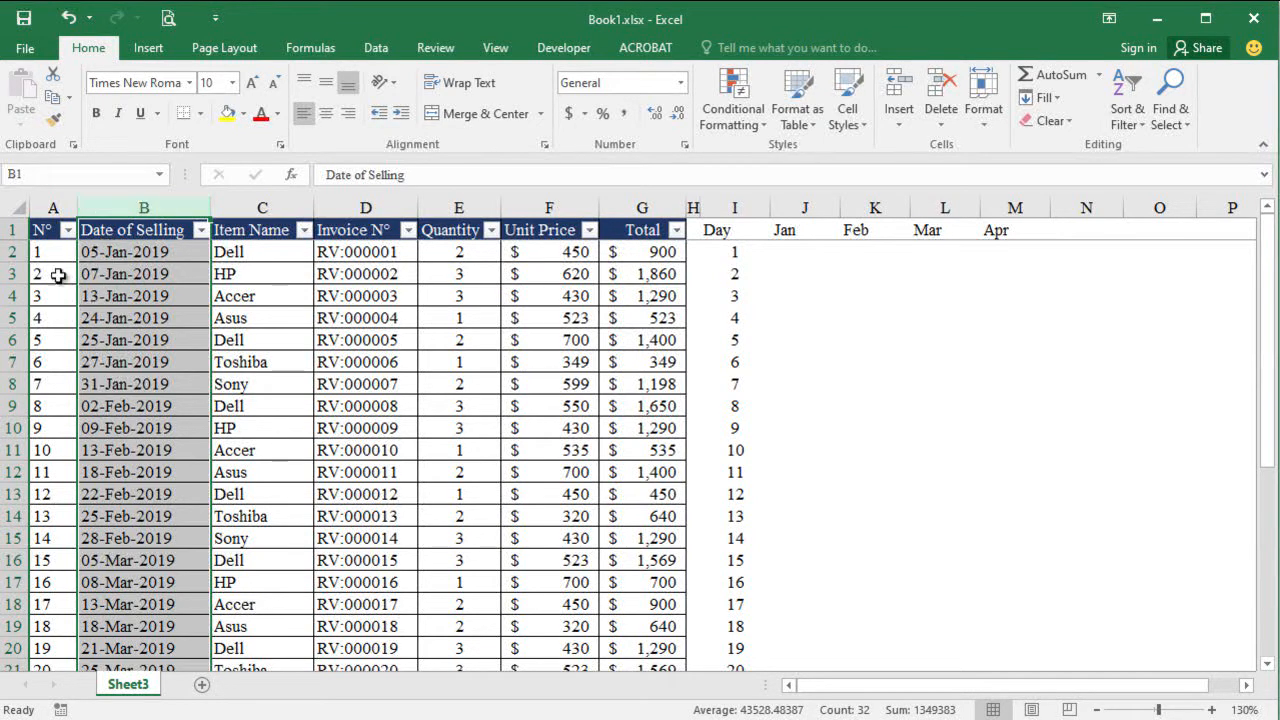
# Insert two blank columns before the N° column of the sales table.
pyautogui.click(40, 207)
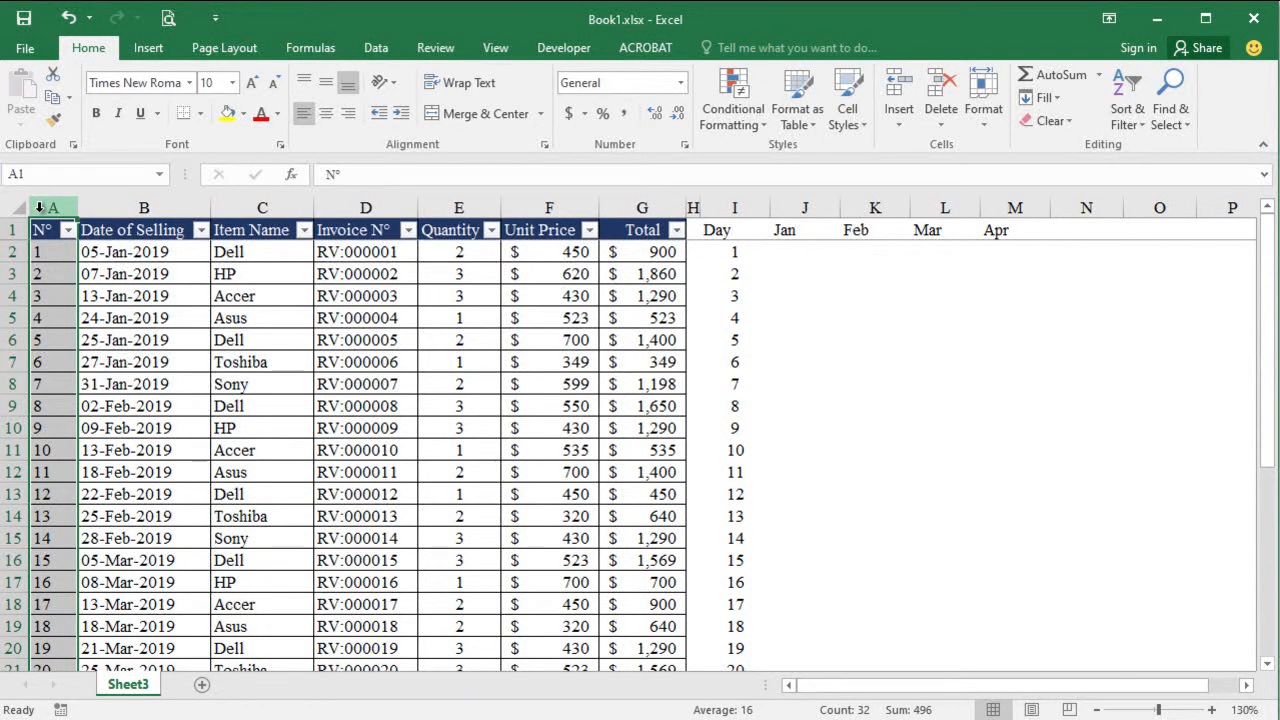
pyautogui.rightClick(40, 207)
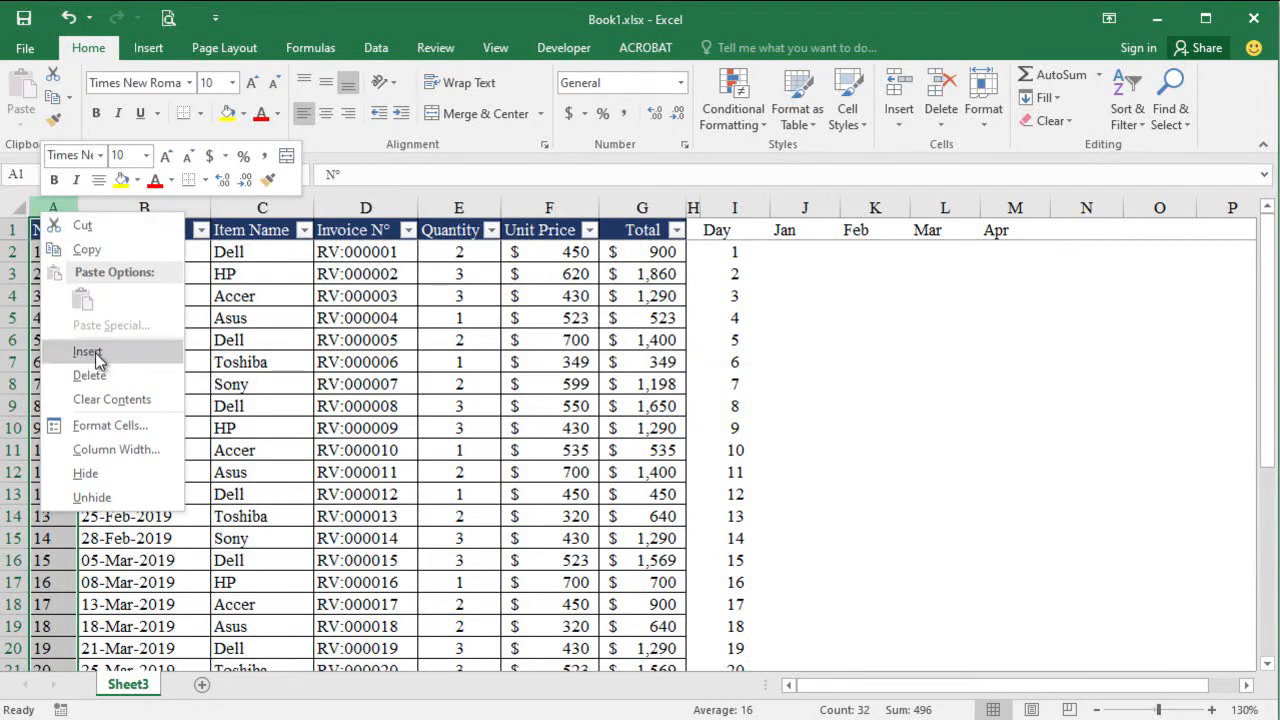
pyautogui.click(97, 360)
pyautogui.rightClick(72, 208)
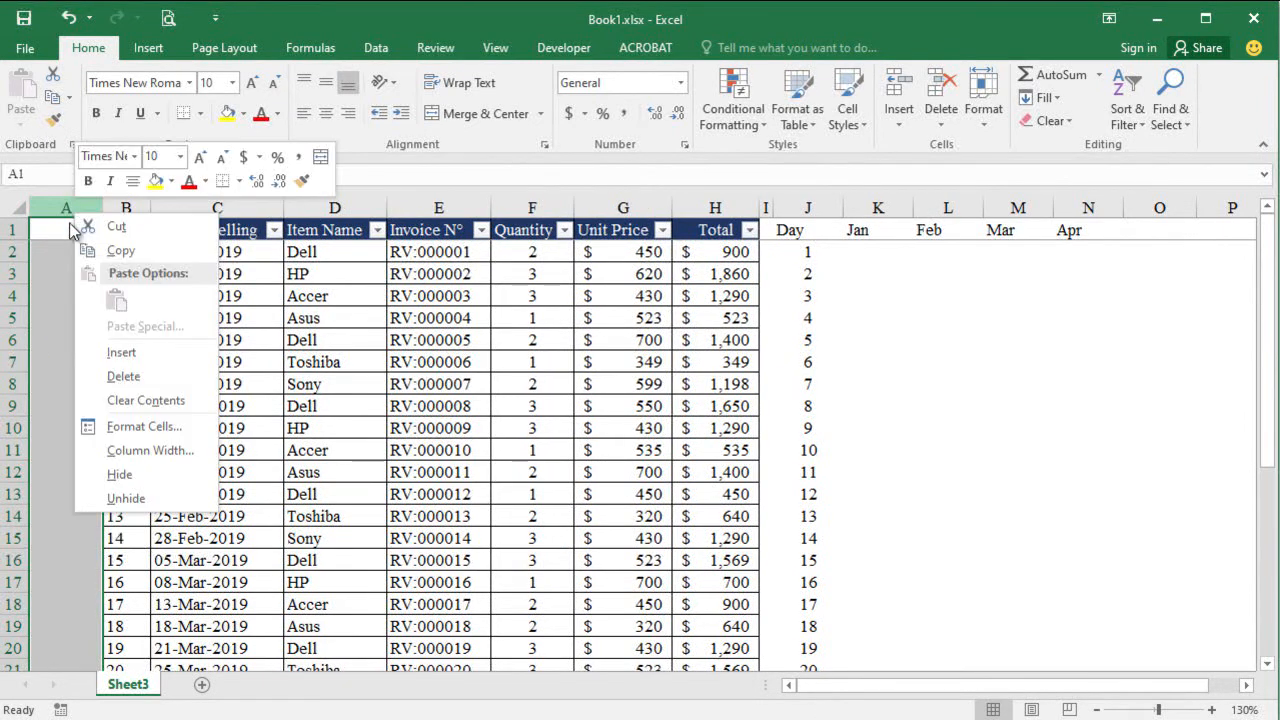
pyautogui.click(128, 350)
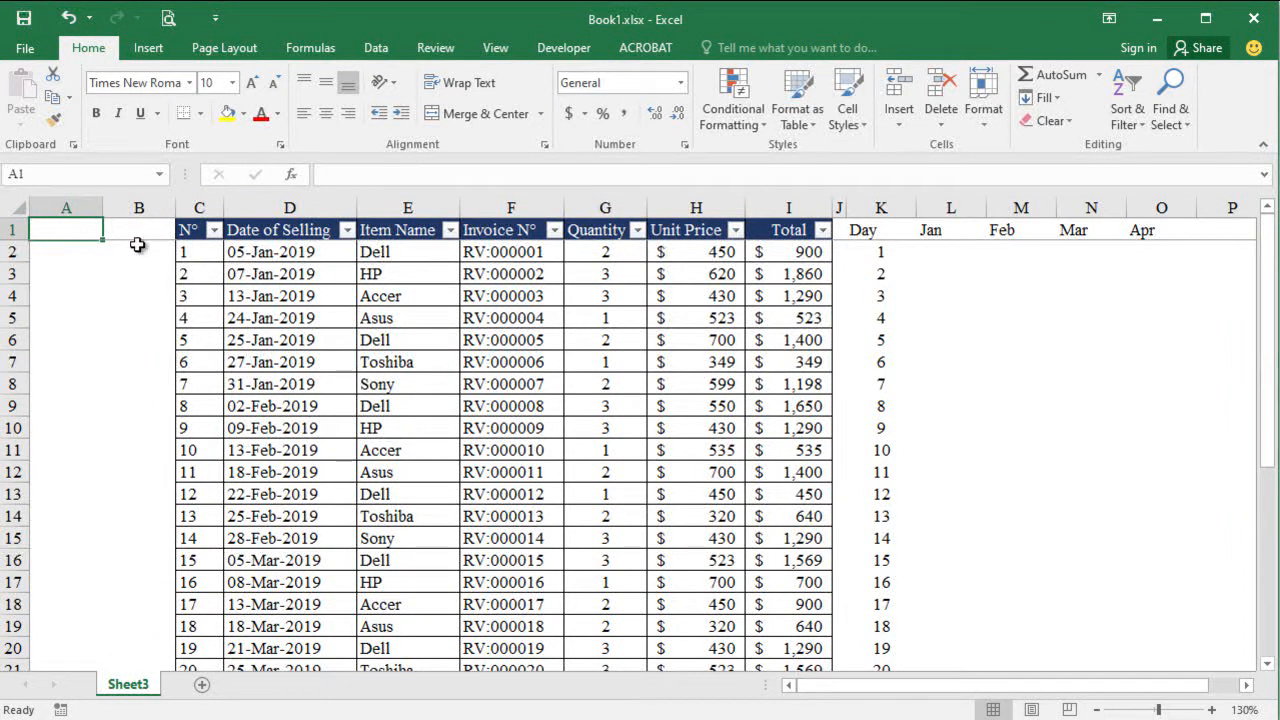
# Enter the headers Day and Month in cells A1 and B1.
pyautogui.write('Day')
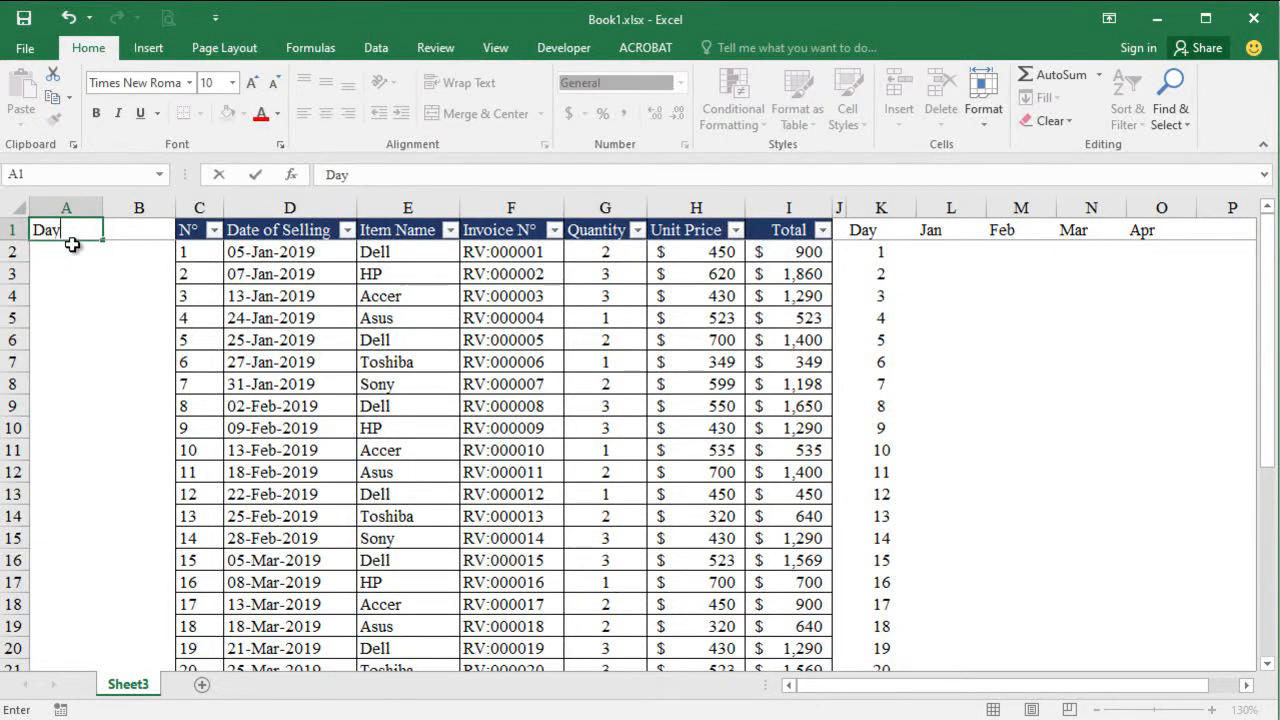
pyautogui.press('Tab')
pyautogui.write('M')
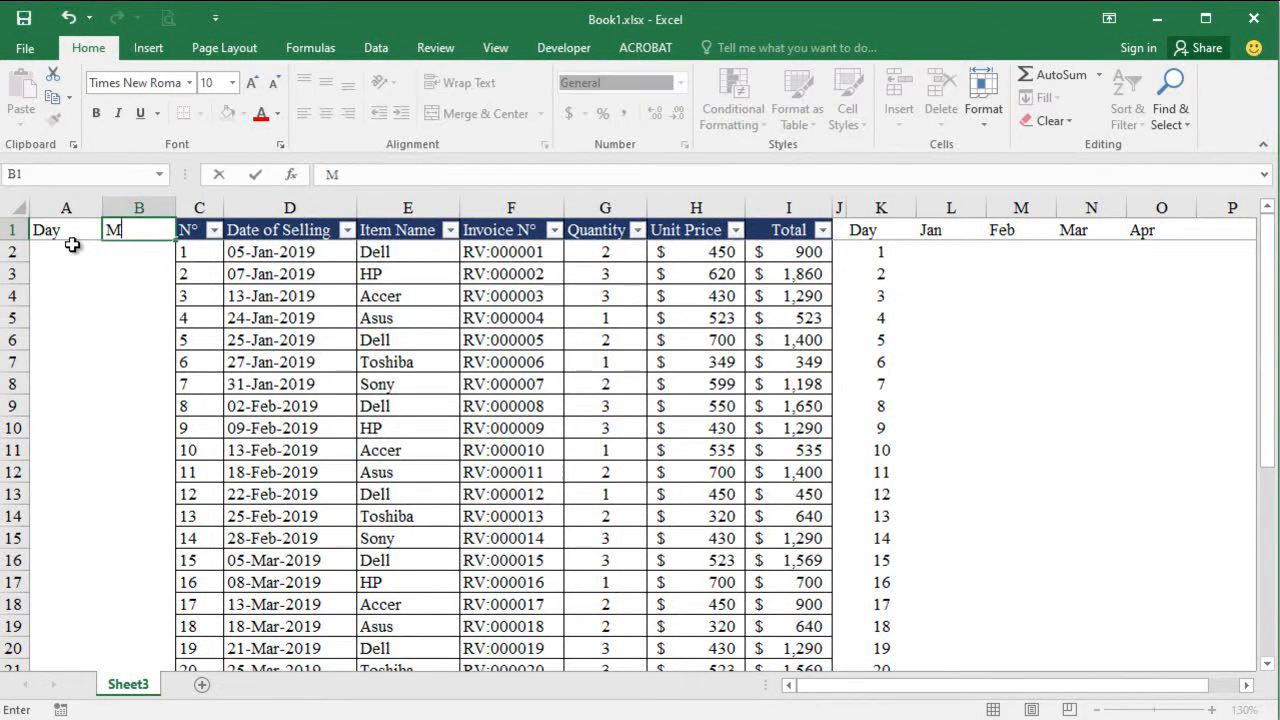
pyautogui.click(72, 247)
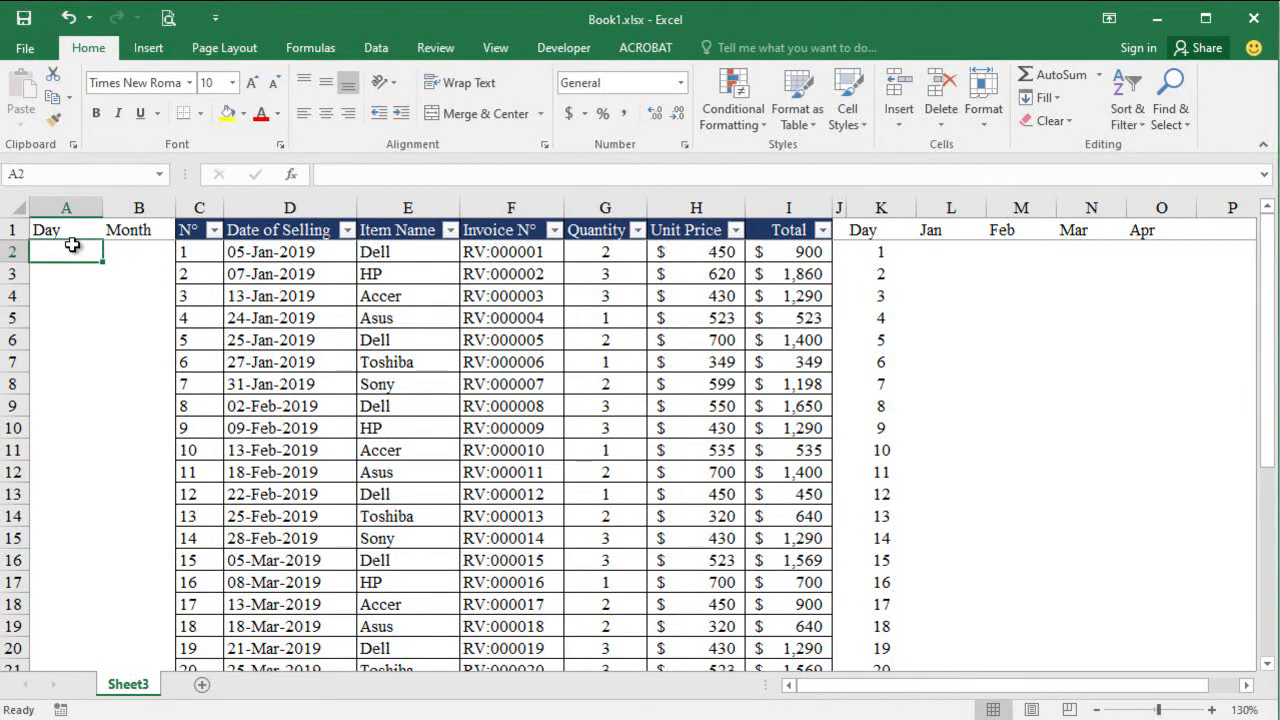
# Extract the day of the first selling date into A2 with the formula =DAY(D2).
pyautogui.click(268, 256)
pyautogui.click(88, 254)
pyautogui.write('=day')
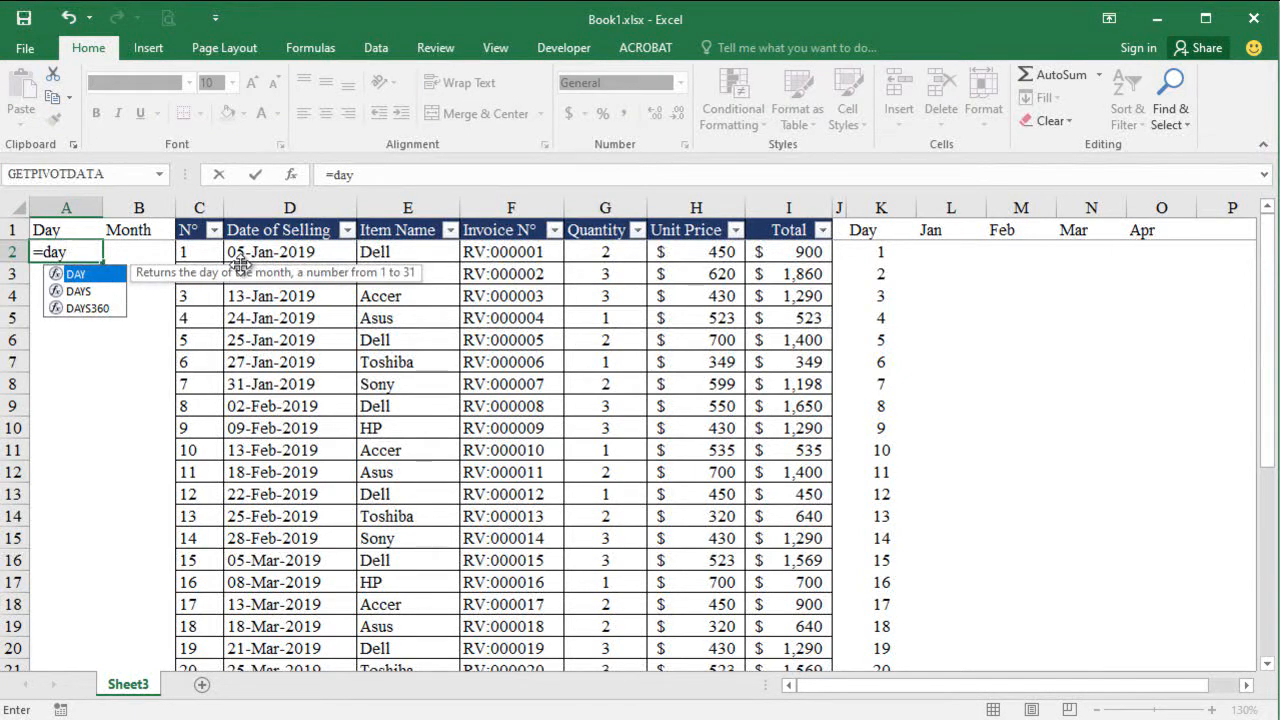
pyautogui.write('(')
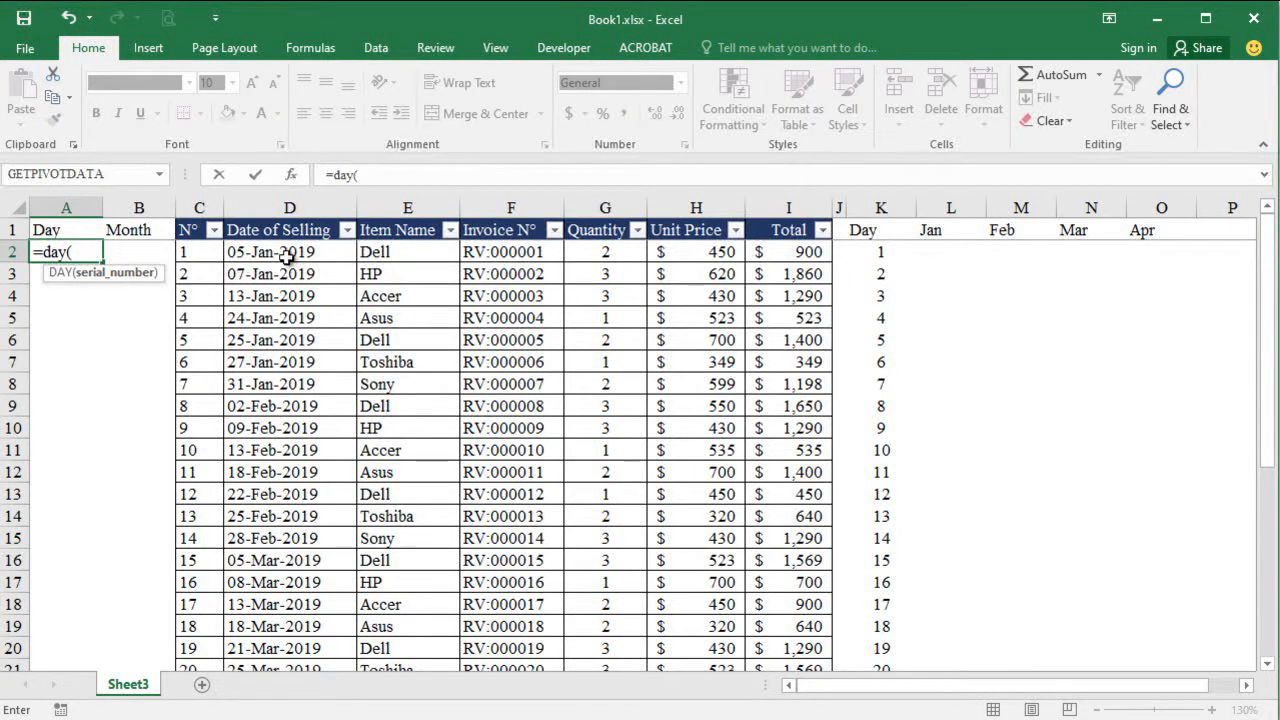
pyautogui.click(274, 250)
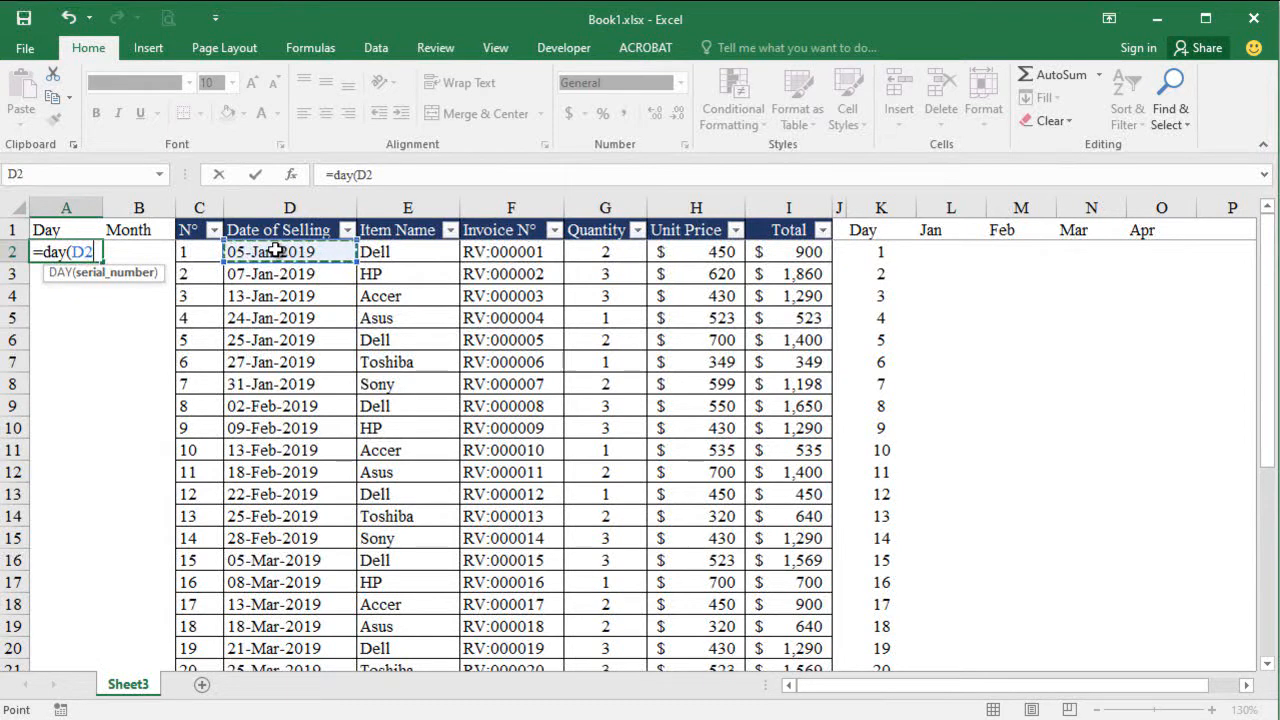
pyautogui.write(')')
pyautogui.press('Return')
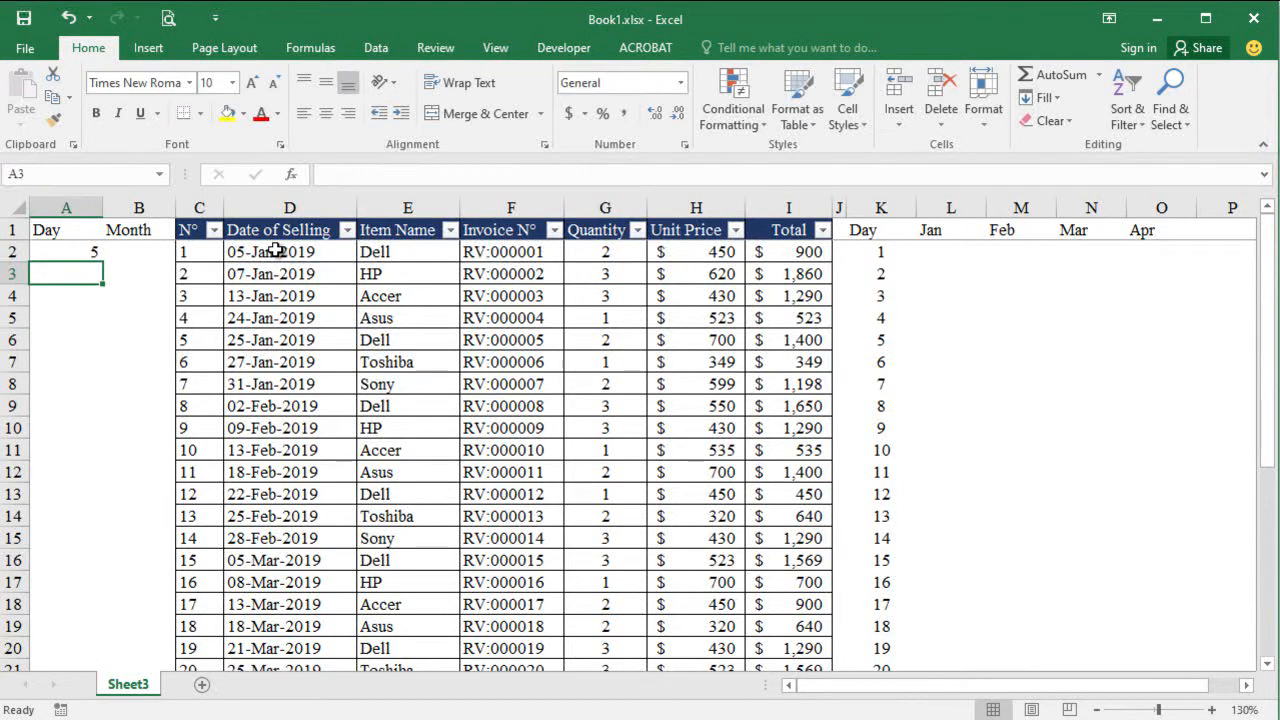
# Copy the DAY formula from A2 down the Day column to A32.
pyautogui.click(86, 252)
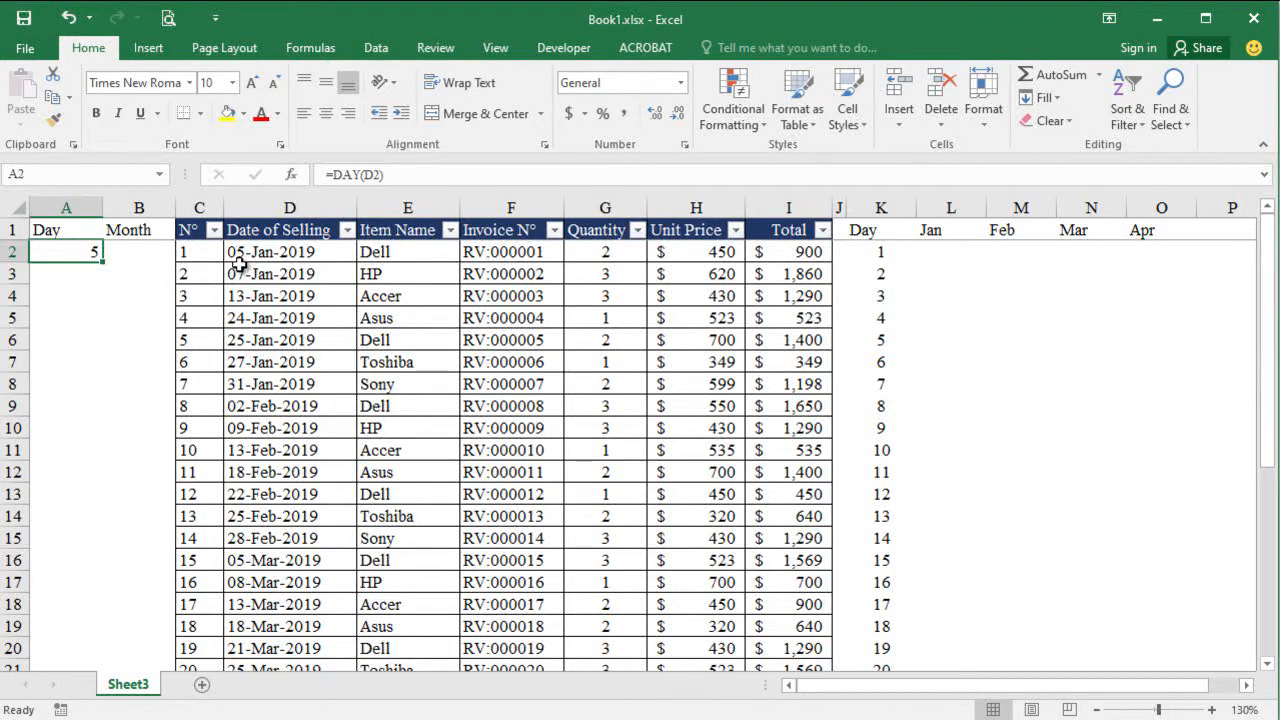
pyautogui.moveTo(104, 265); pyautogui.dragTo(92, 597)
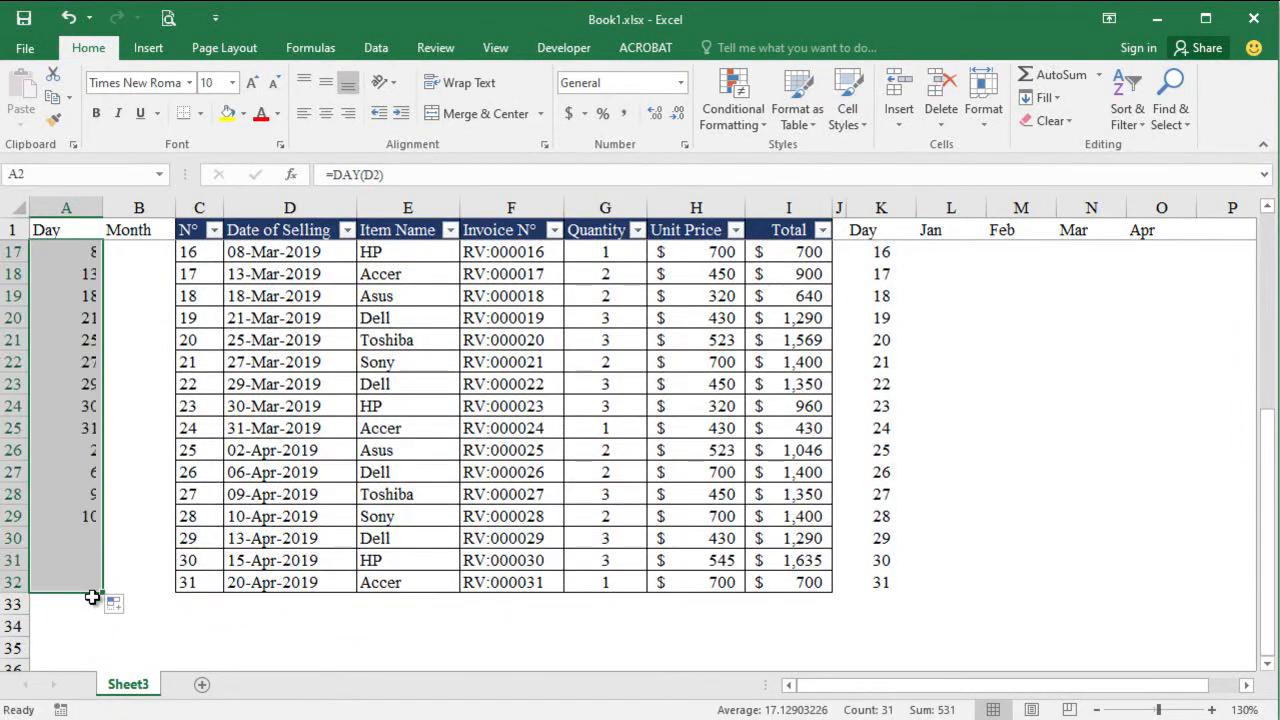
pyautogui.scroll(5, 92, 580)
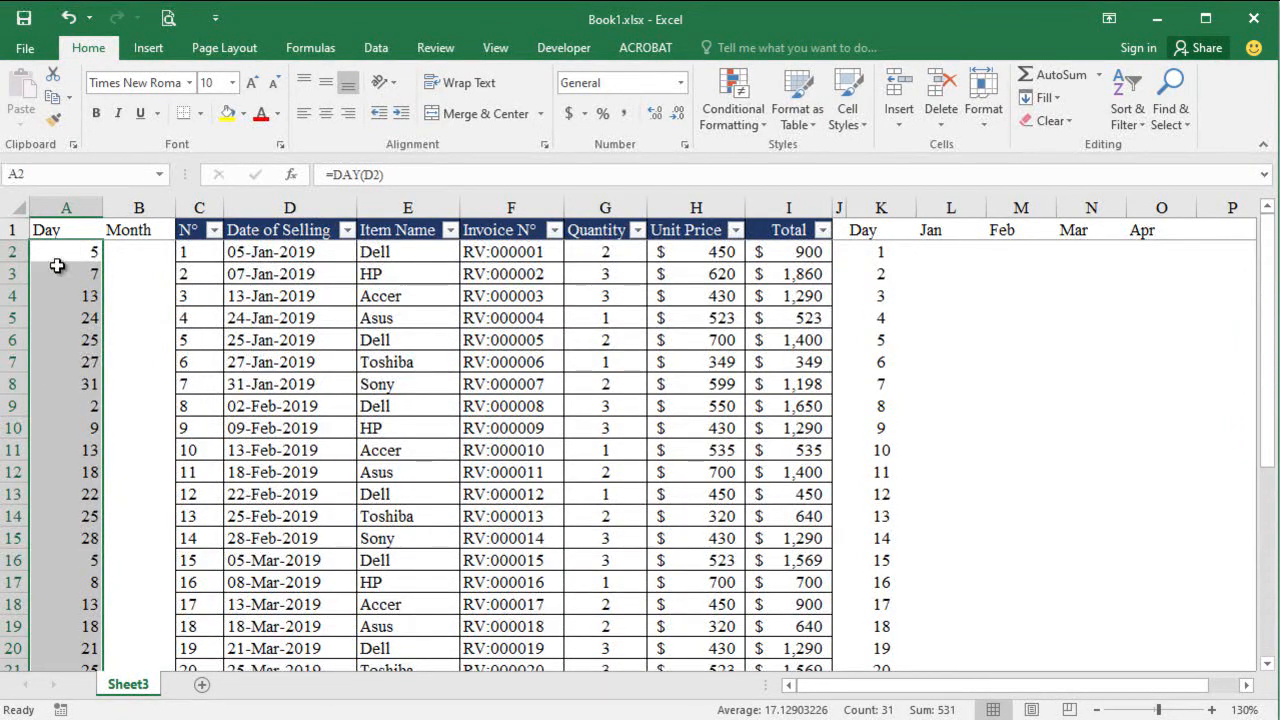
# Check the DAY formulas in A2 to A5 against the corresponding selling dates.
pyautogui.click(63, 266)
pyautogui.click(66, 252)
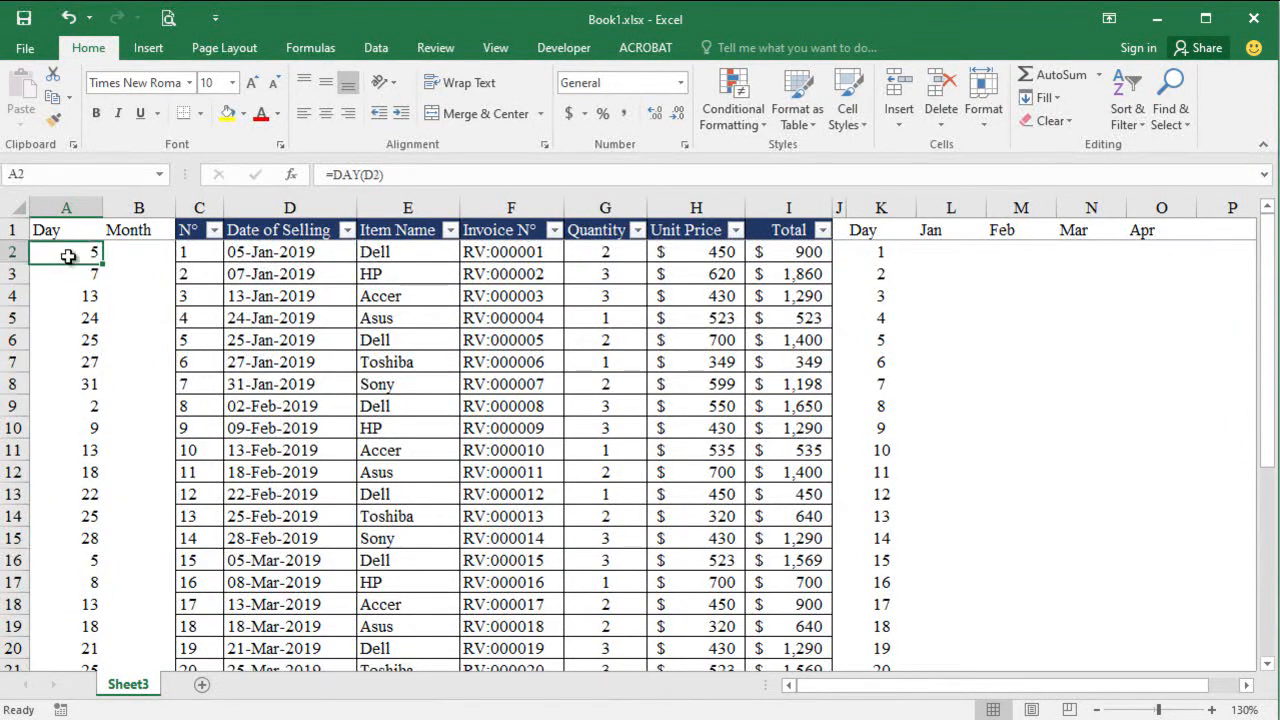
pyautogui.click(248, 277)
pyautogui.click(94, 272)
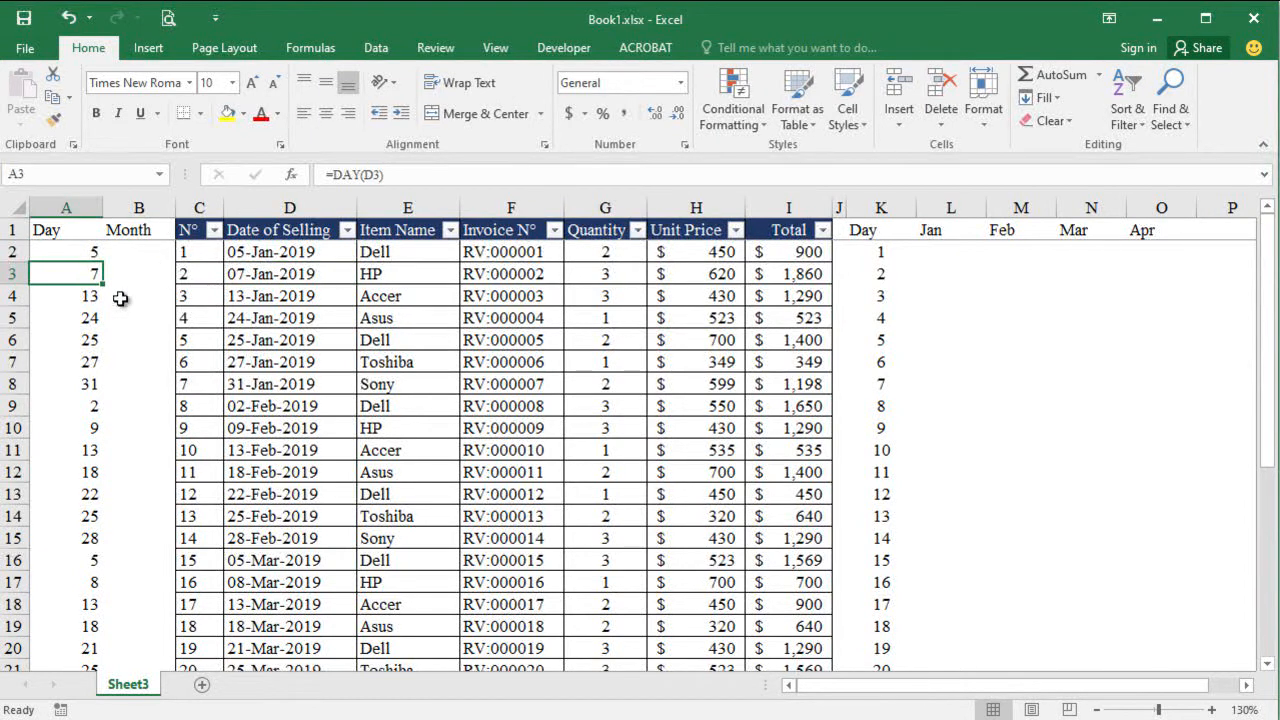
pyautogui.click(83, 297)
pyautogui.click(86, 318)
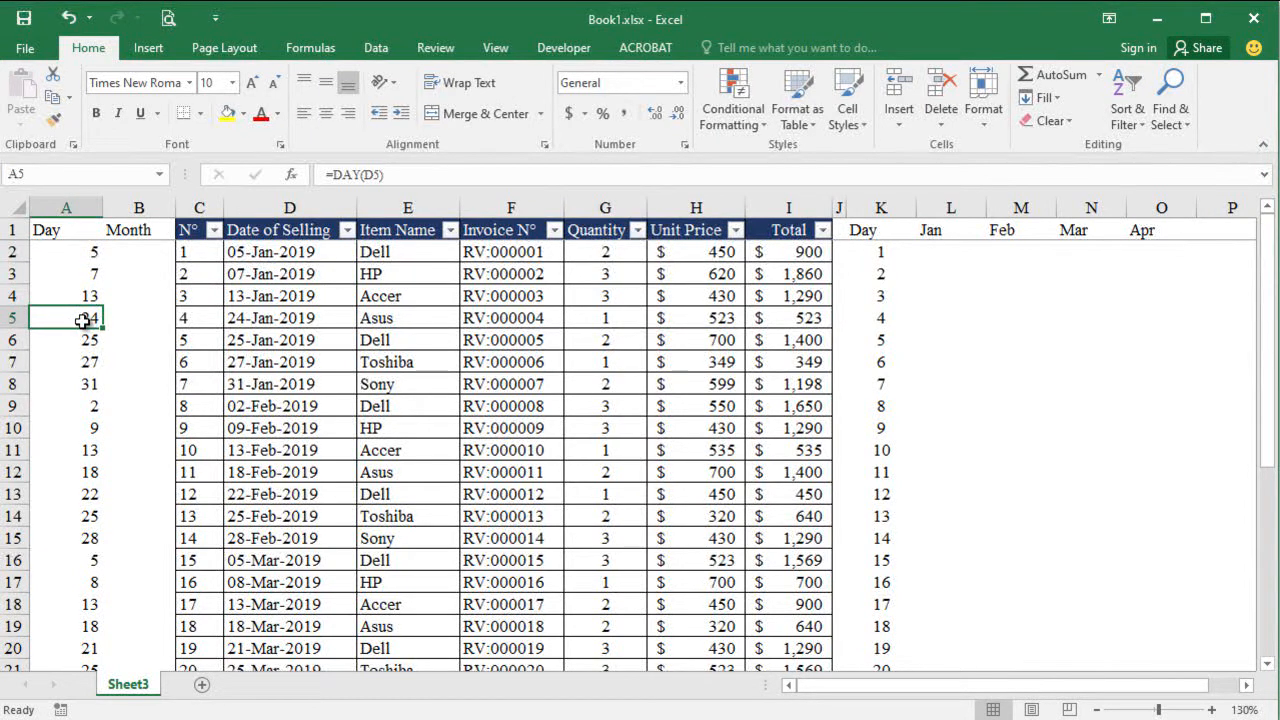
# Center the contents of the Day and Month columns A and B.
pyautogui.click(88, 206)
pyautogui.moveTo(88, 206); pyautogui.dragTo(118, 206)
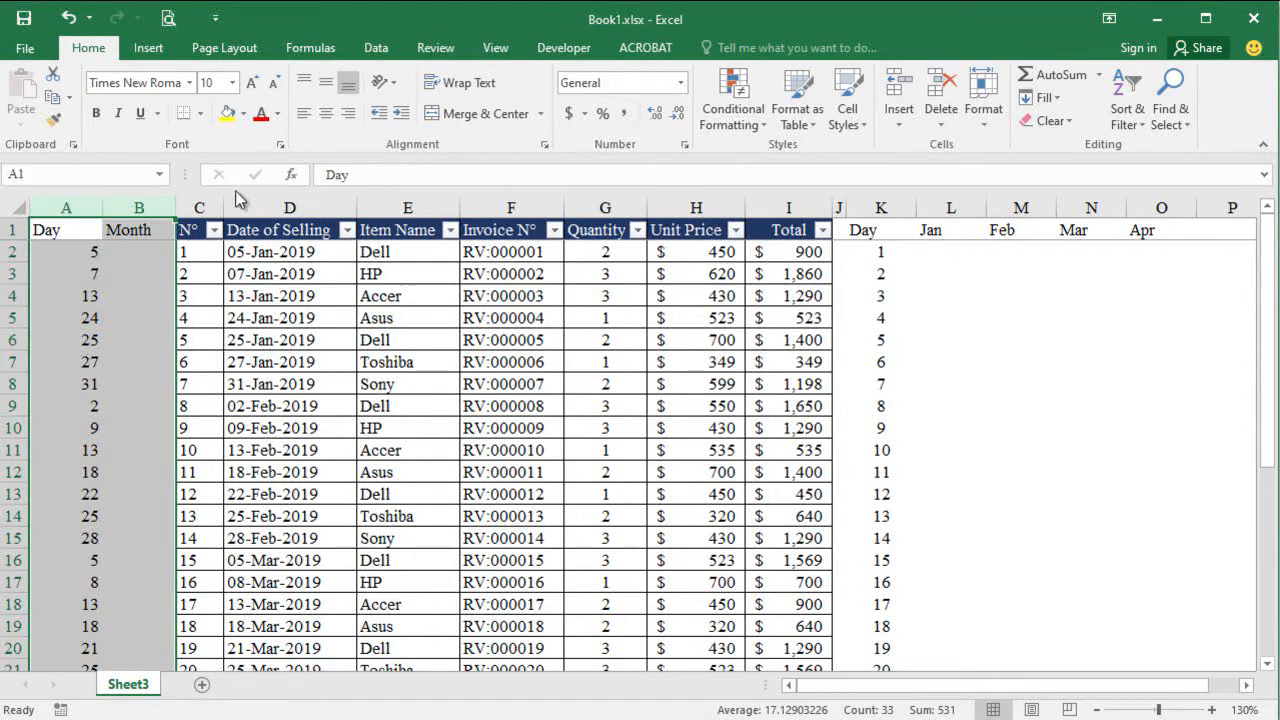
pyautogui.click(323, 115)
# Extract the month number of the first selling date into B2 with the formula =MONTH(D2).
pyautogui.click(135, 253)
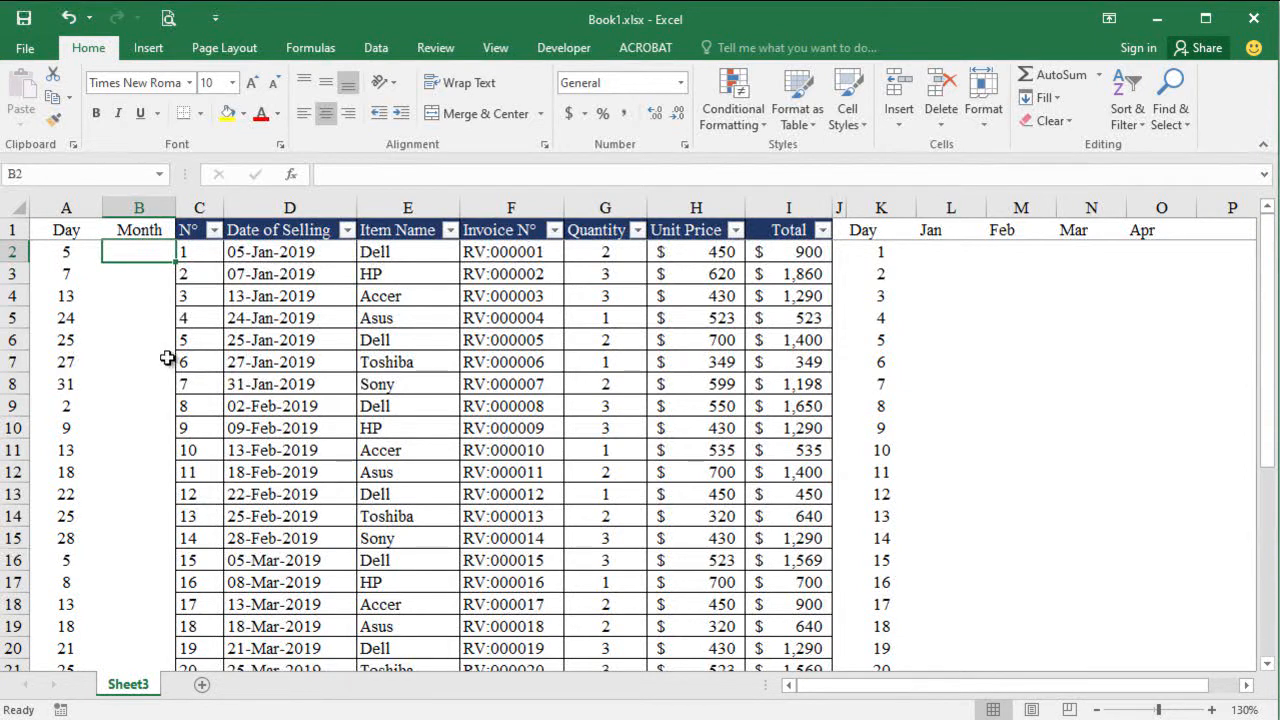
pyautogui.write('=')
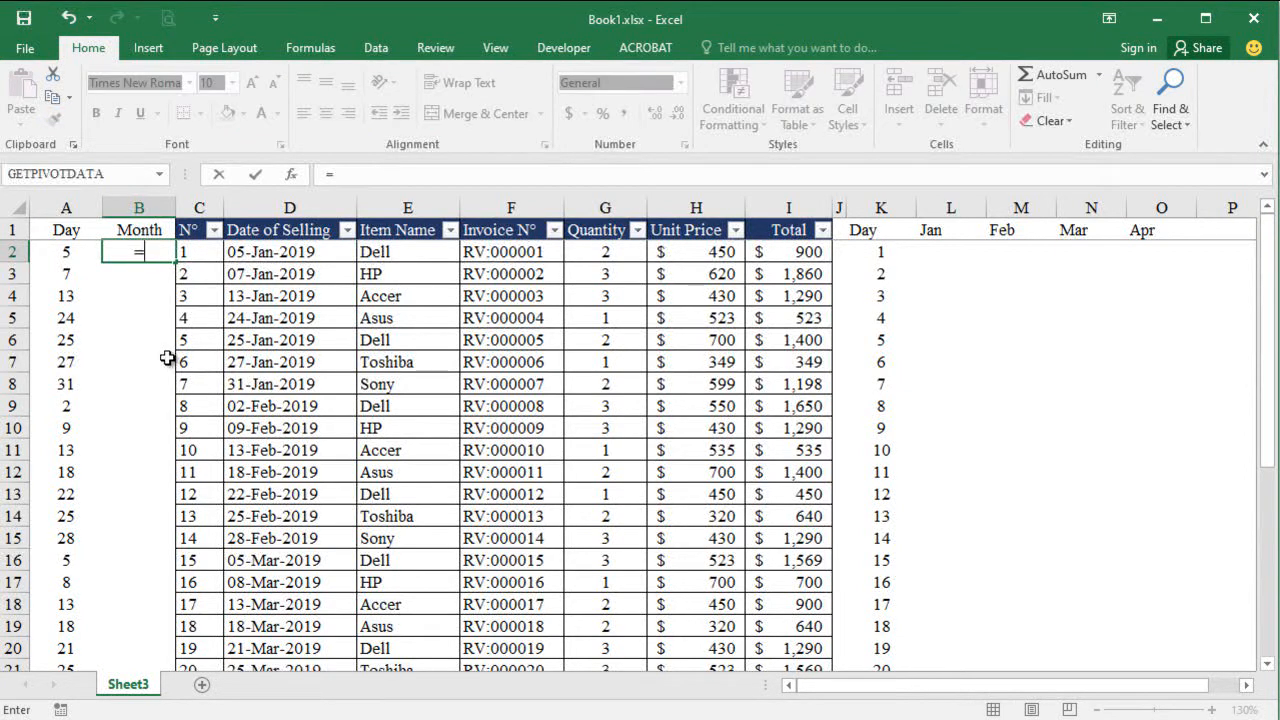
pyautogui.write('mon')
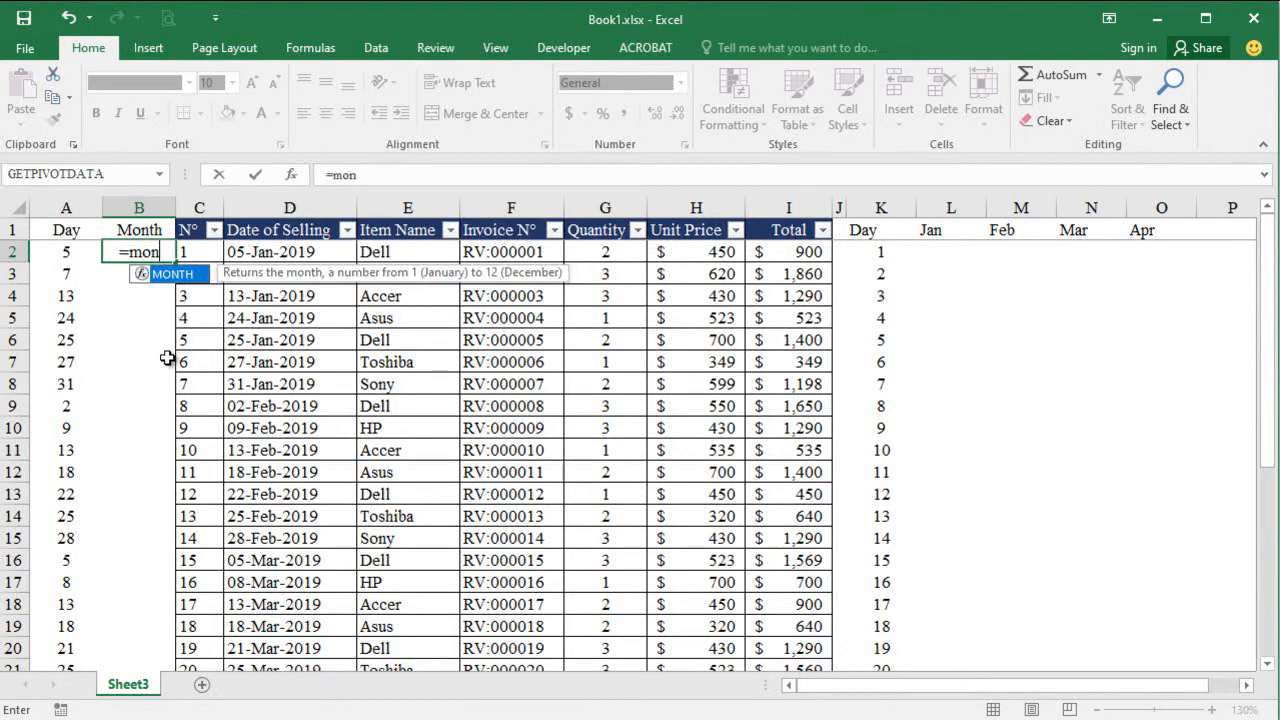
pyautogui.write('th(')
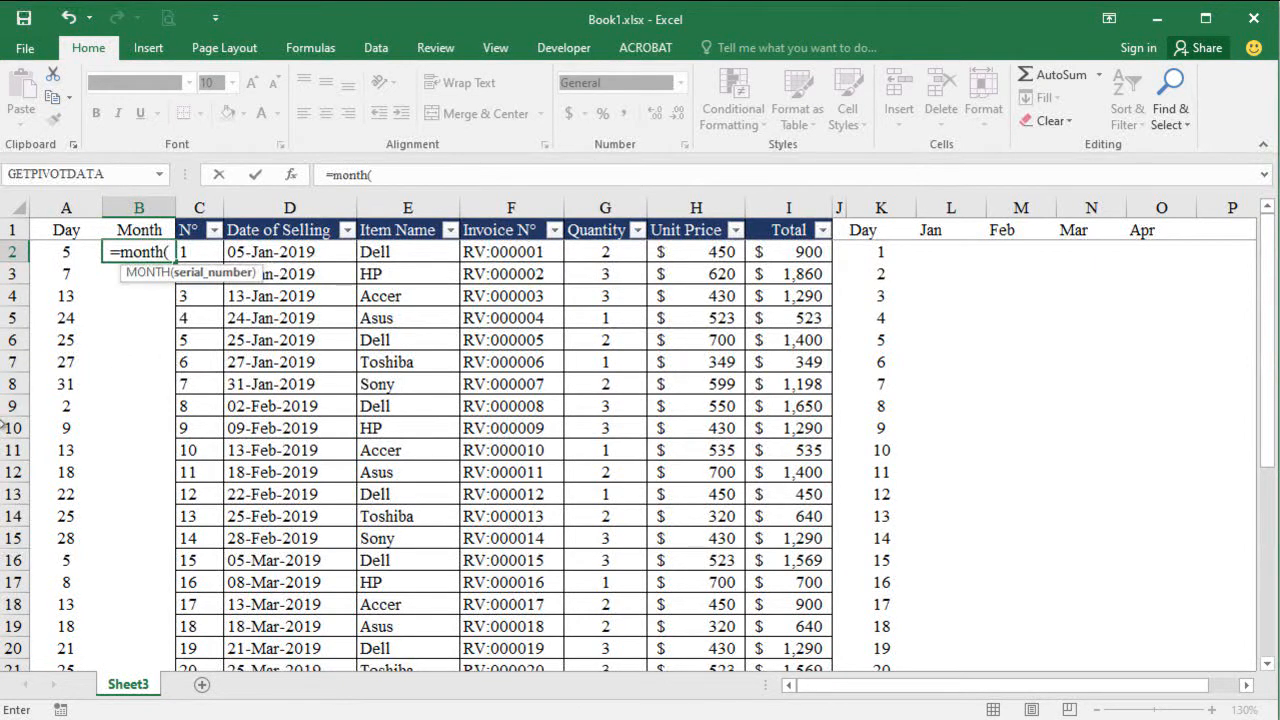
pyautogui.click(283, 247)
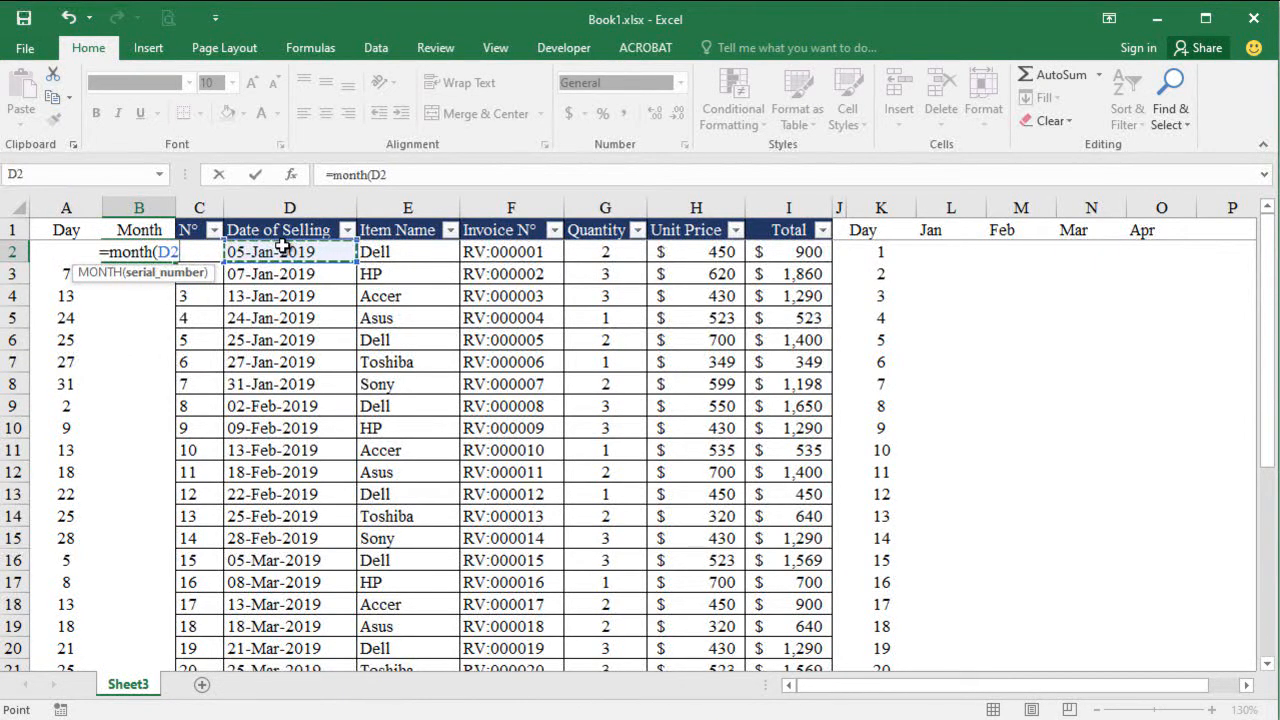
pyautogui.press('Return')
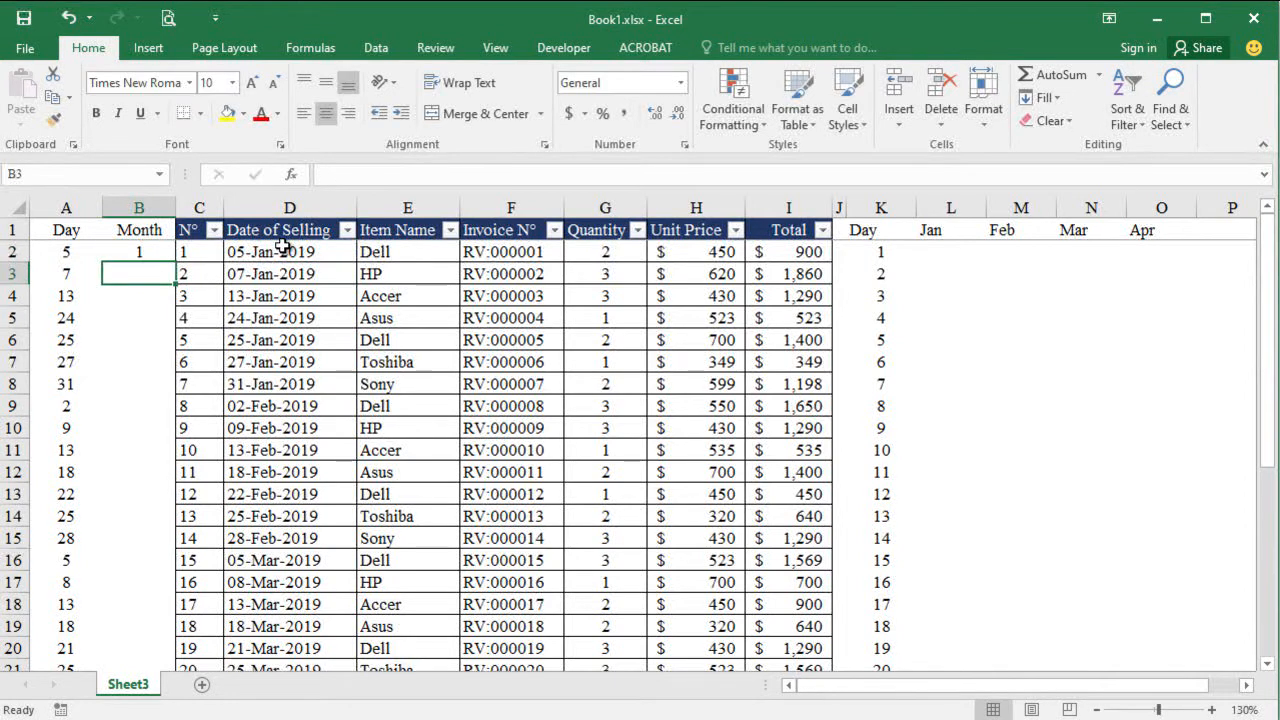
# Copy the MONTH formula from B2 down the Month column to the last sales row and review the month numbers.
pyautogui.click(139, 252)
pyautogui.doubleClick(176, 263)
pyautogui.click(120, 428)
pyautogui.moveTo(143, 252); pyautogui.dragTo(149, 640)
pyautogui.click(140, 470)
pyautogui.click(132, 258)
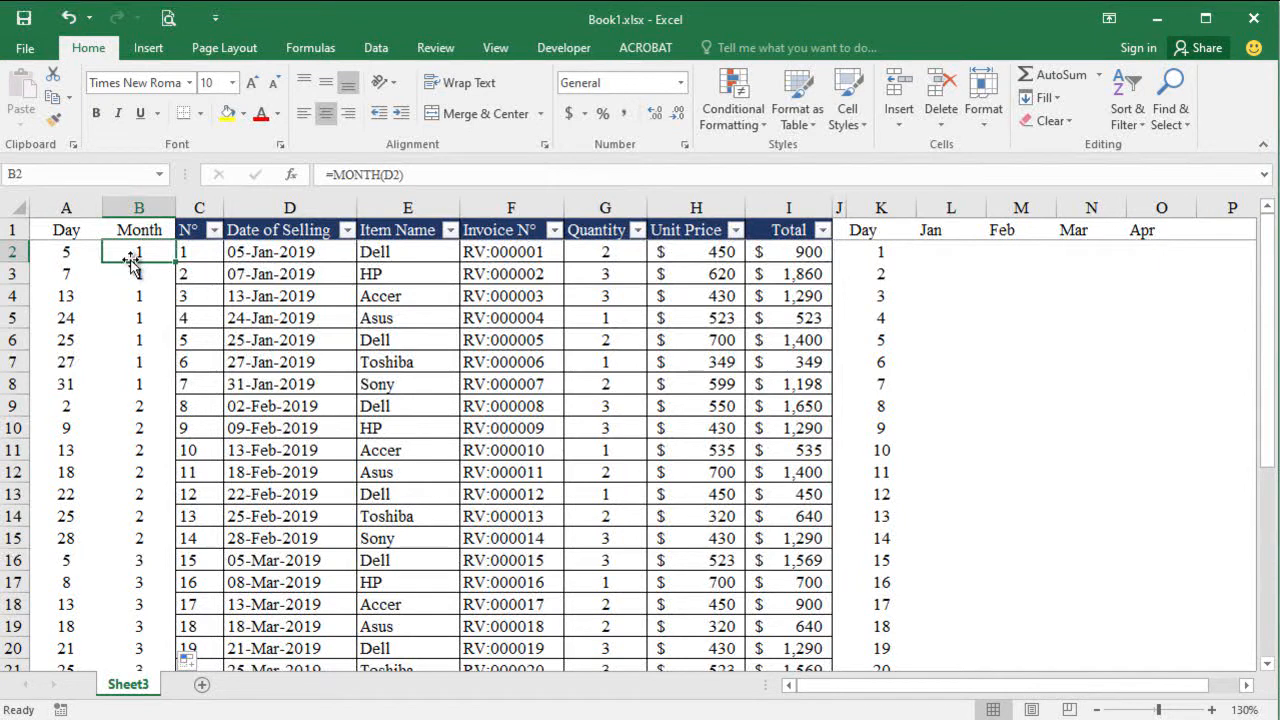
pyautogui.moveTo(136, 251); pyautogui.dragTo(146, 538)
# Review the summary's month headers Jan, Feb, Mar and Apr in L1:O1 to compare their format with the Month column.
pyautogui.moveTo(919, 234); pyautogui.dragTo(1141, 230)
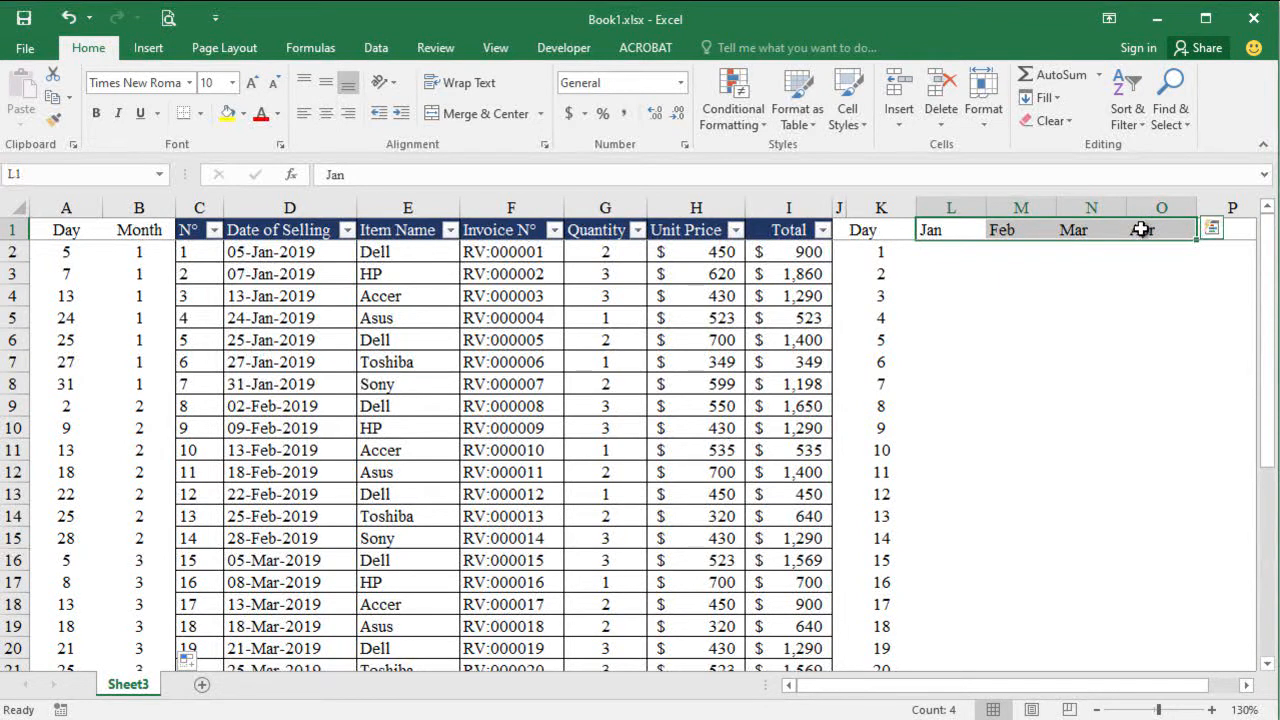
pyautogui.click(1145, 296)
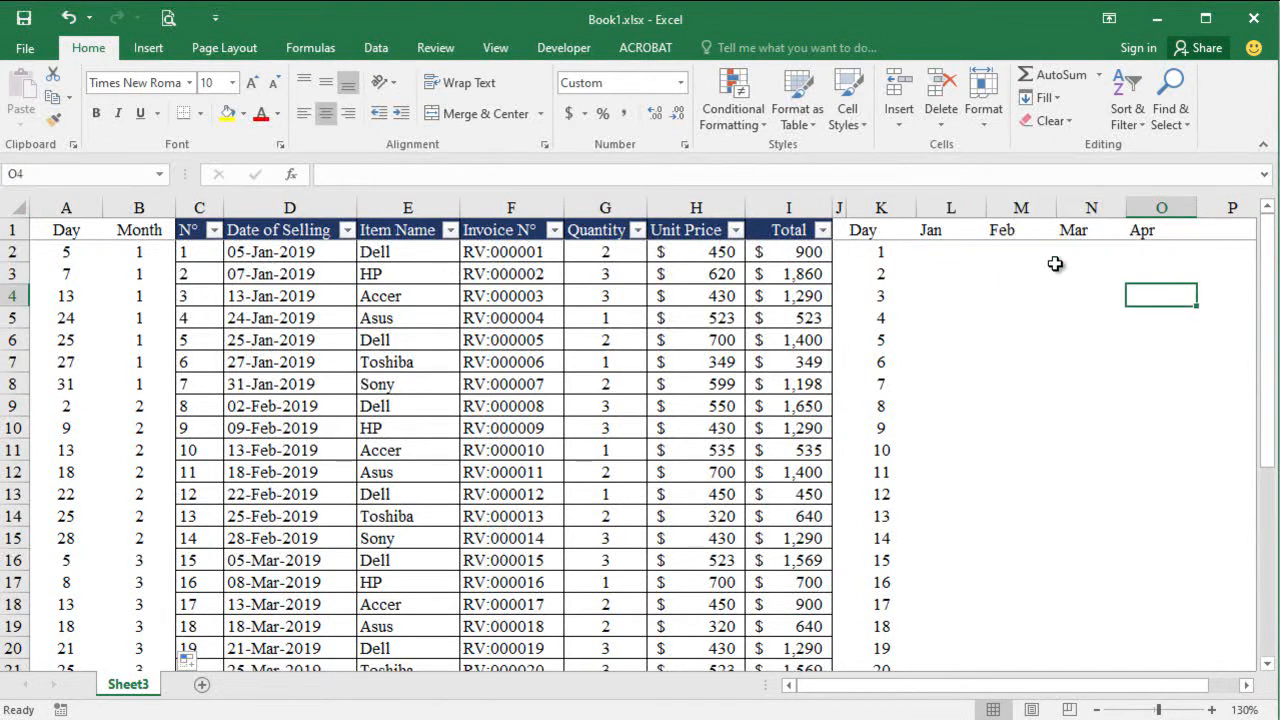
pyautogui.click(931, 232)
pyautogui.click(1031, 228)
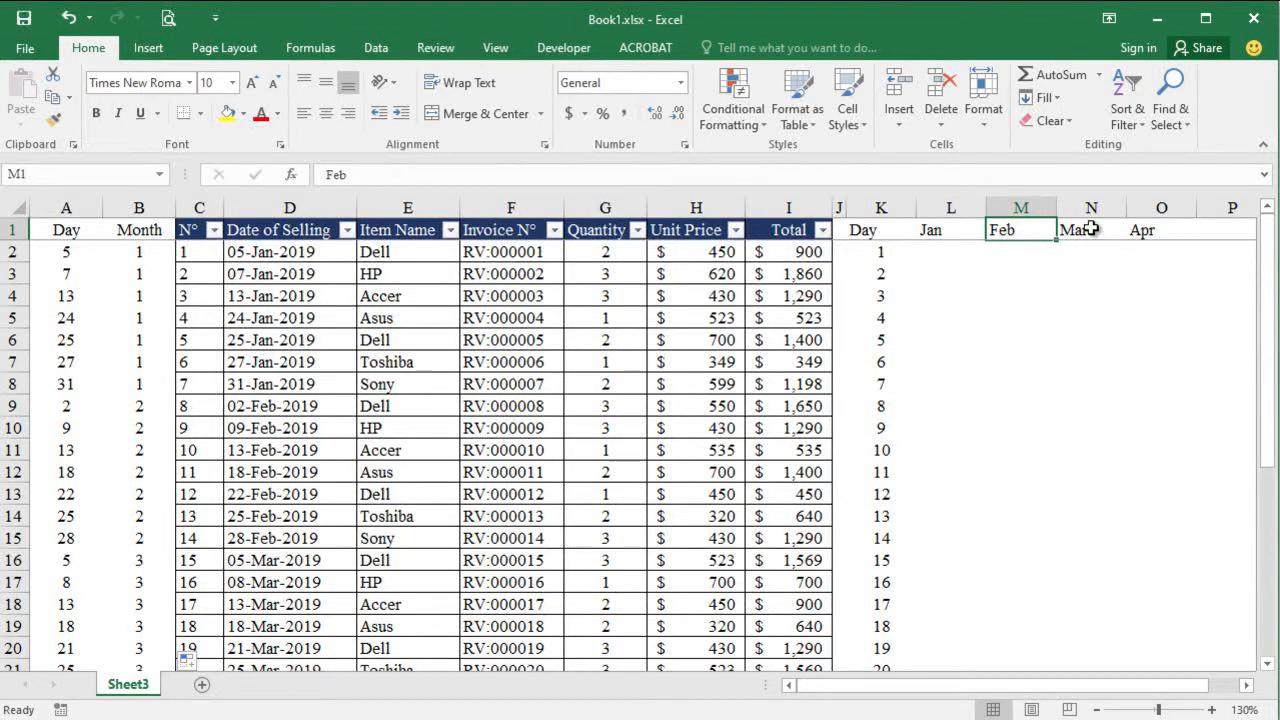
pyautogui.click(1076, 230)
pyautogui.click(1160, 230)
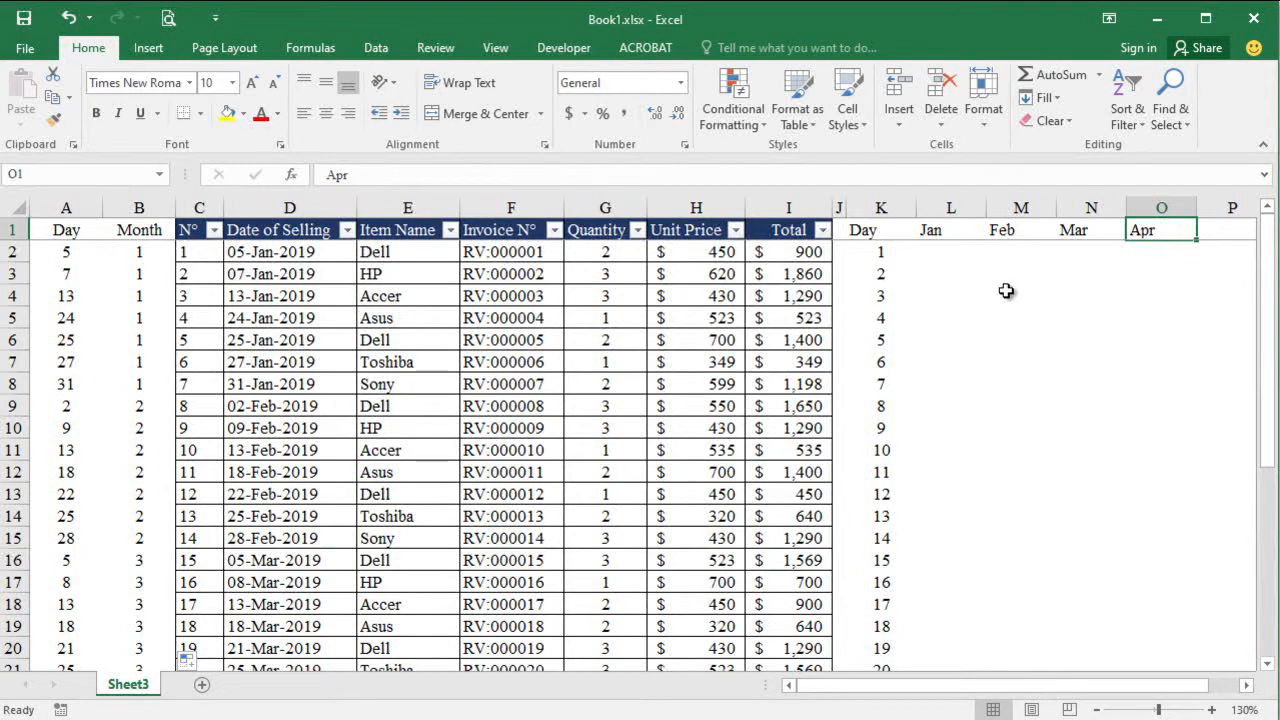
# Clear all the MONTH formulas from B2 downward, keeping the Month header.
pyautogui.click(139, 253)
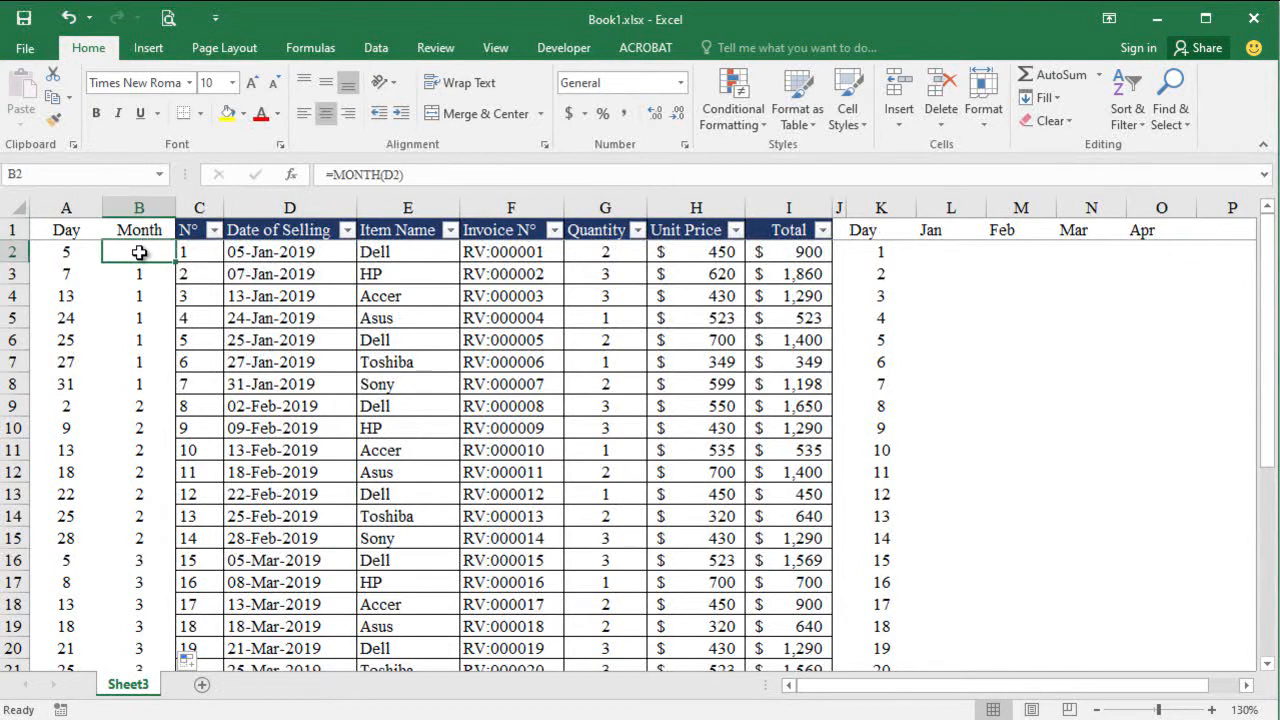
pyautogui.hotkey('ctrl', 'shift', 'Down')
pyautogui.press('Delete')
pyautogui.press('Up')
pyautogui.press('Down')
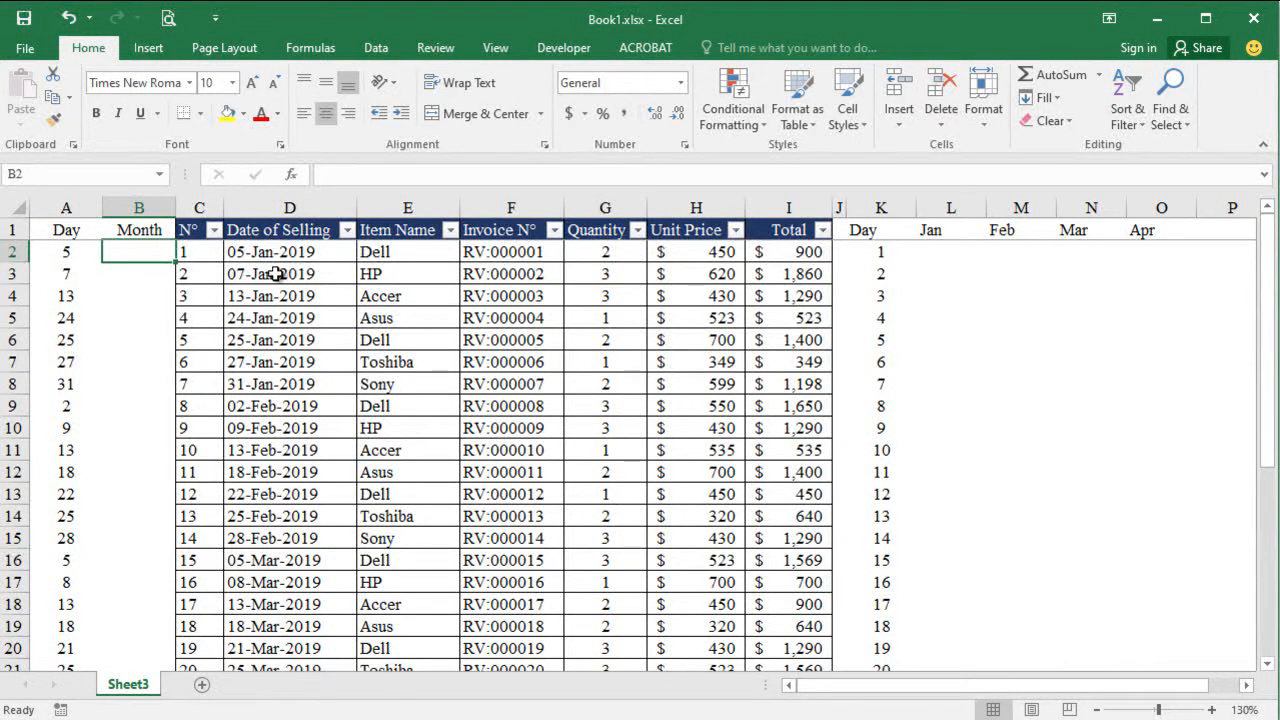
# Enter =TEXT(D2,"MMM") in B2 to get the abbreviated month name, and compare it with the summary header in L1.
pyautogui.write('=')
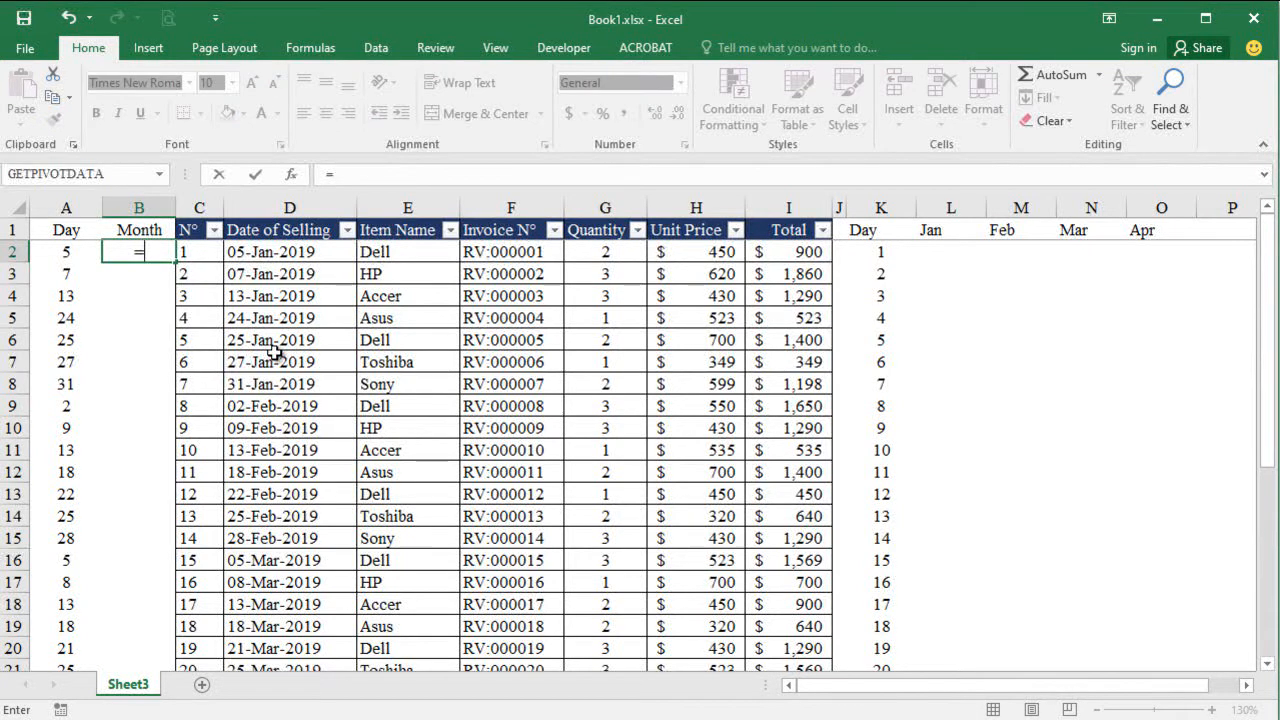
pyautogui.write('text(')
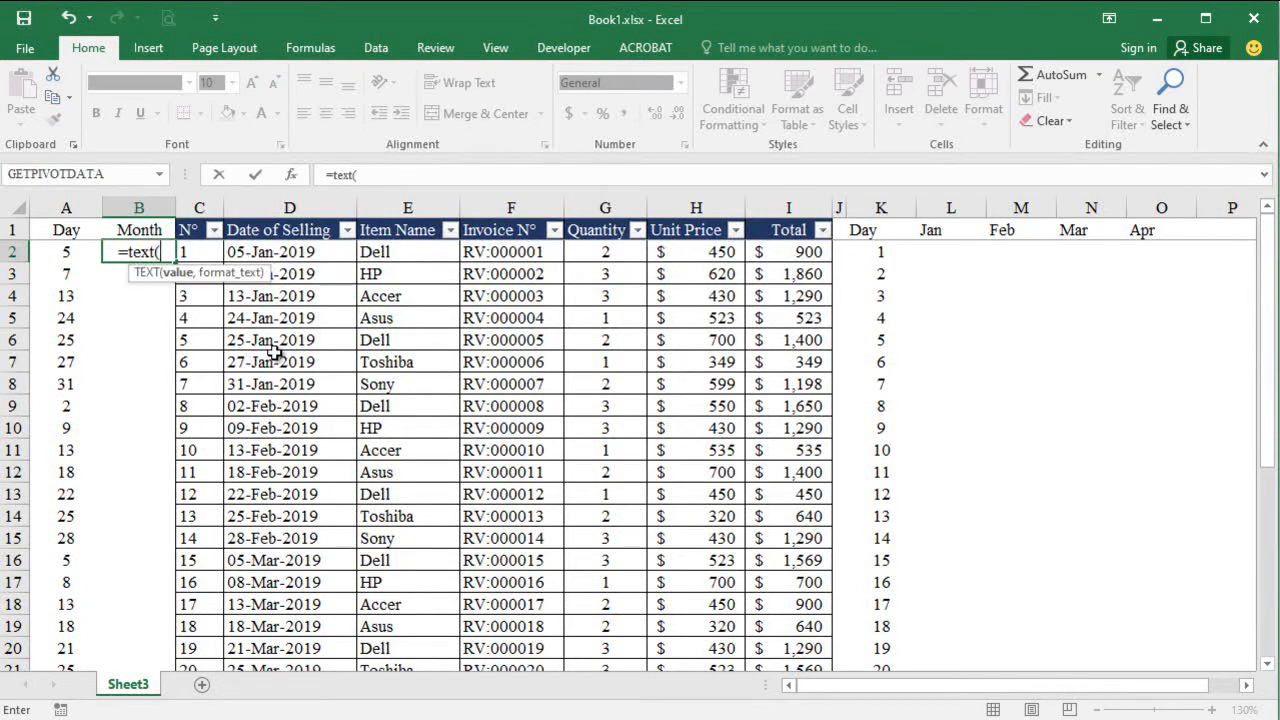
pyautogui.click(277, 254)
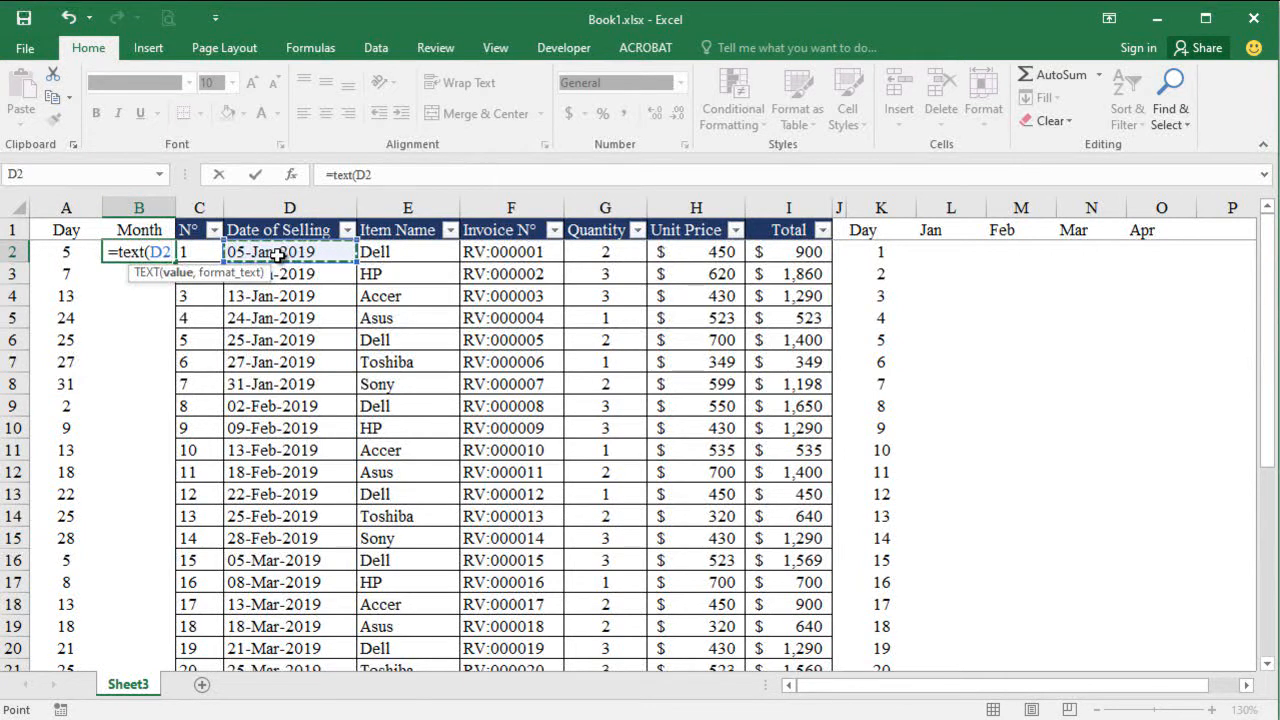
pyautogui.write(',')
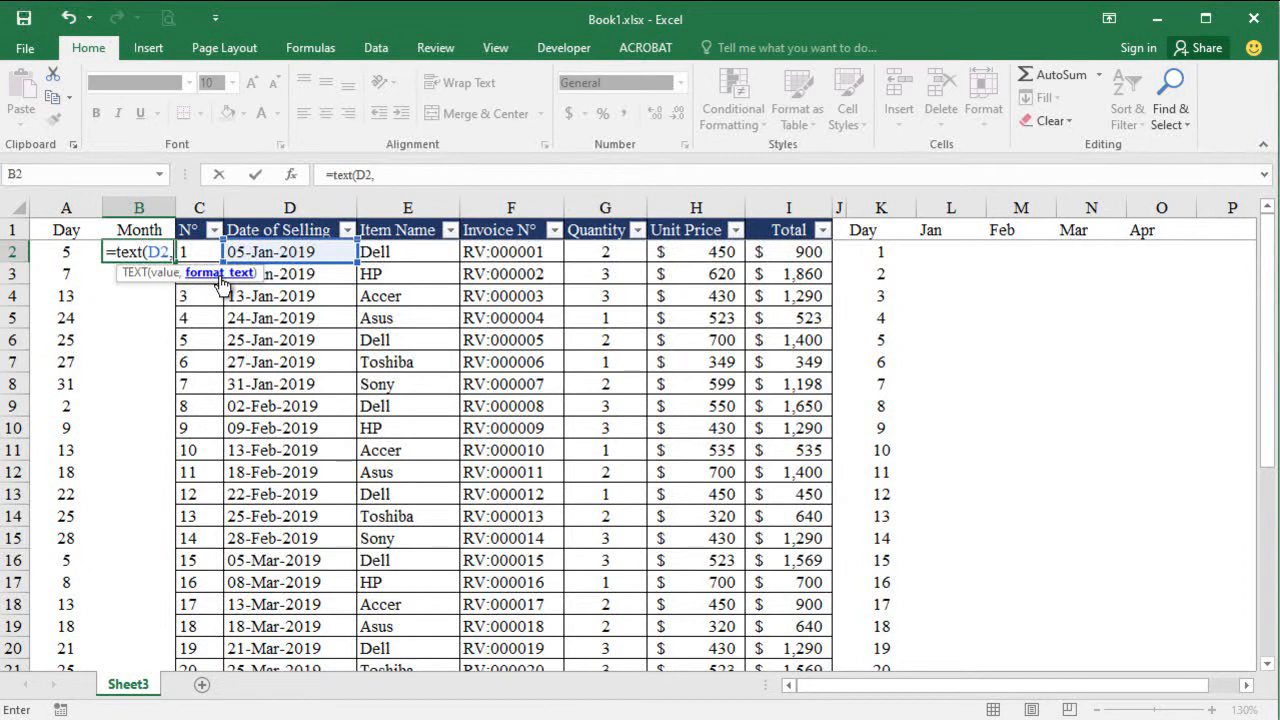
pyautogui.write('"')
pyautogui.write('MMM')
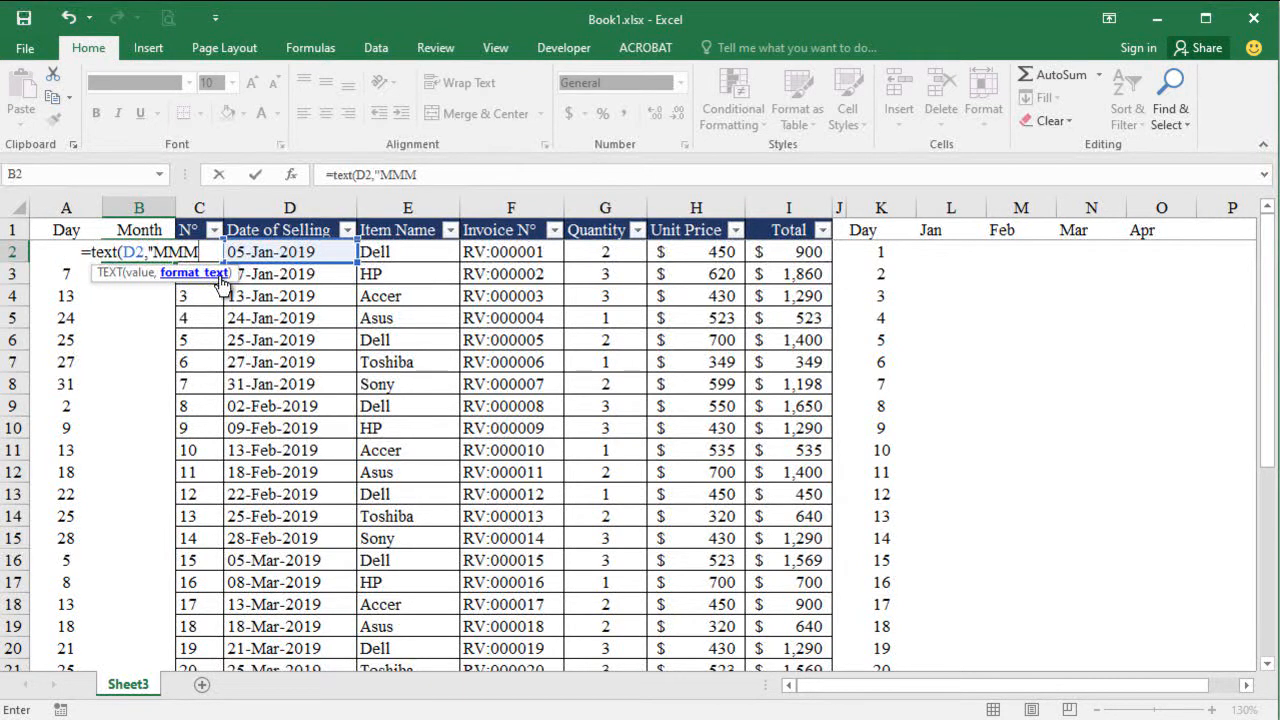
pyautogui.write('")')
pyautogui.press('Return')
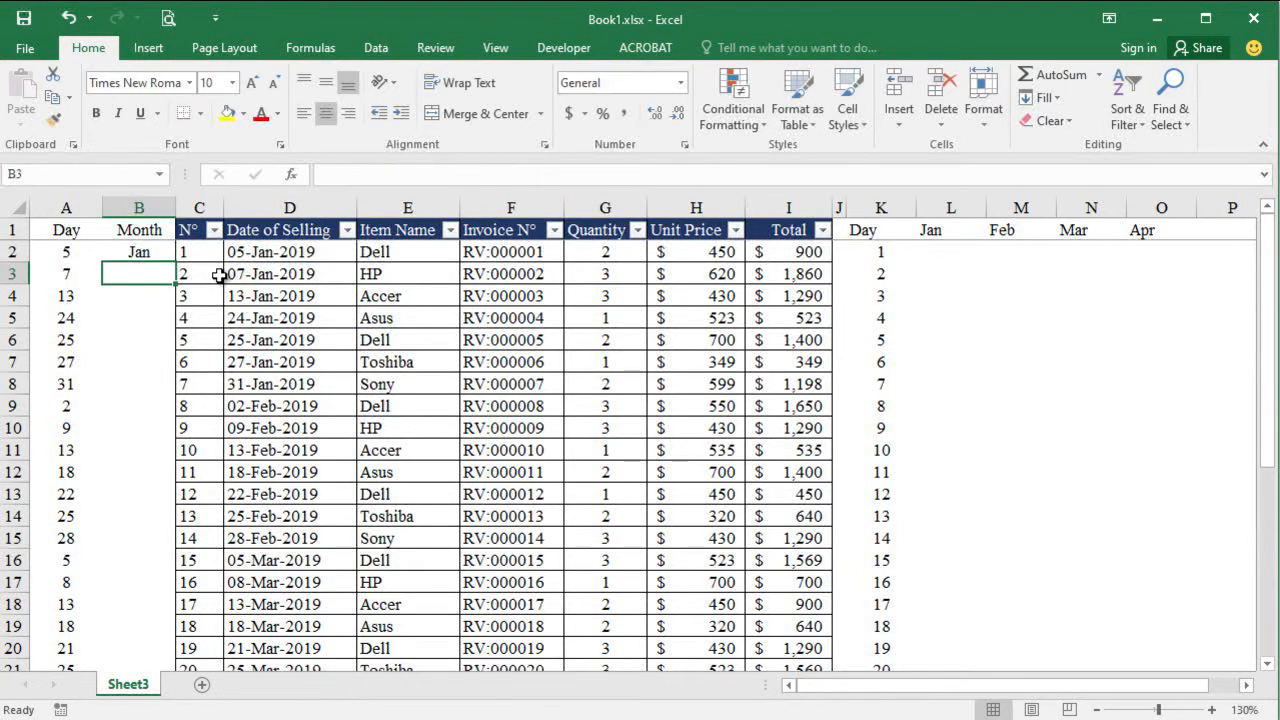
pyautogui.click(156, 256)
pyautogui.click(934, 230)
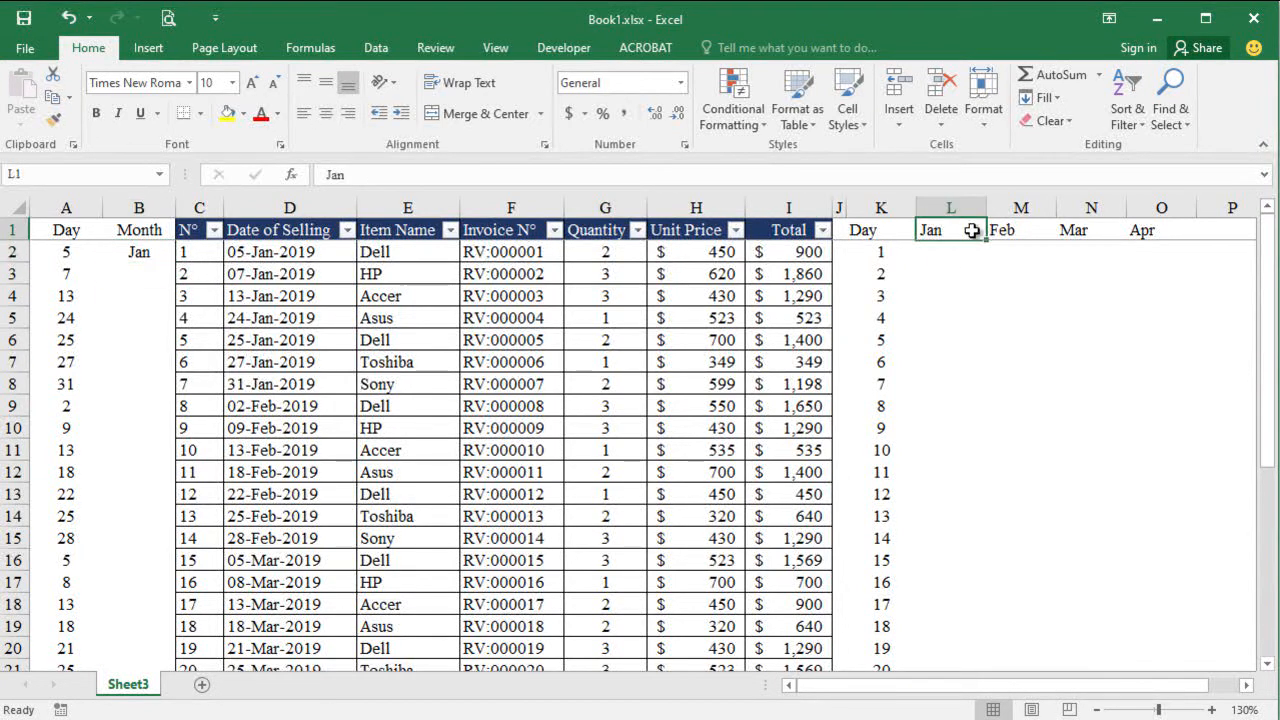
pyautogui.click(135, 252)
pyautogui.moveTo(173, 262); pyautogui.dragTo(168, 398)
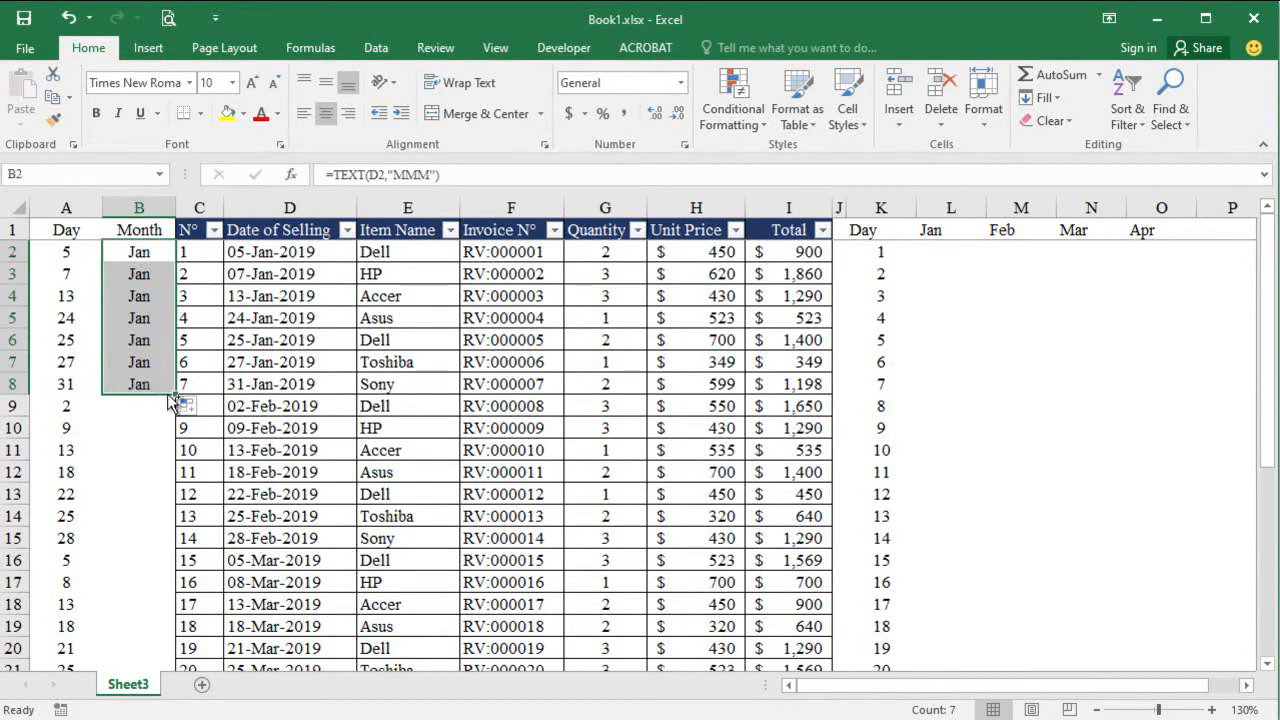
pyautogui.hotkey('ctrl', 'z')
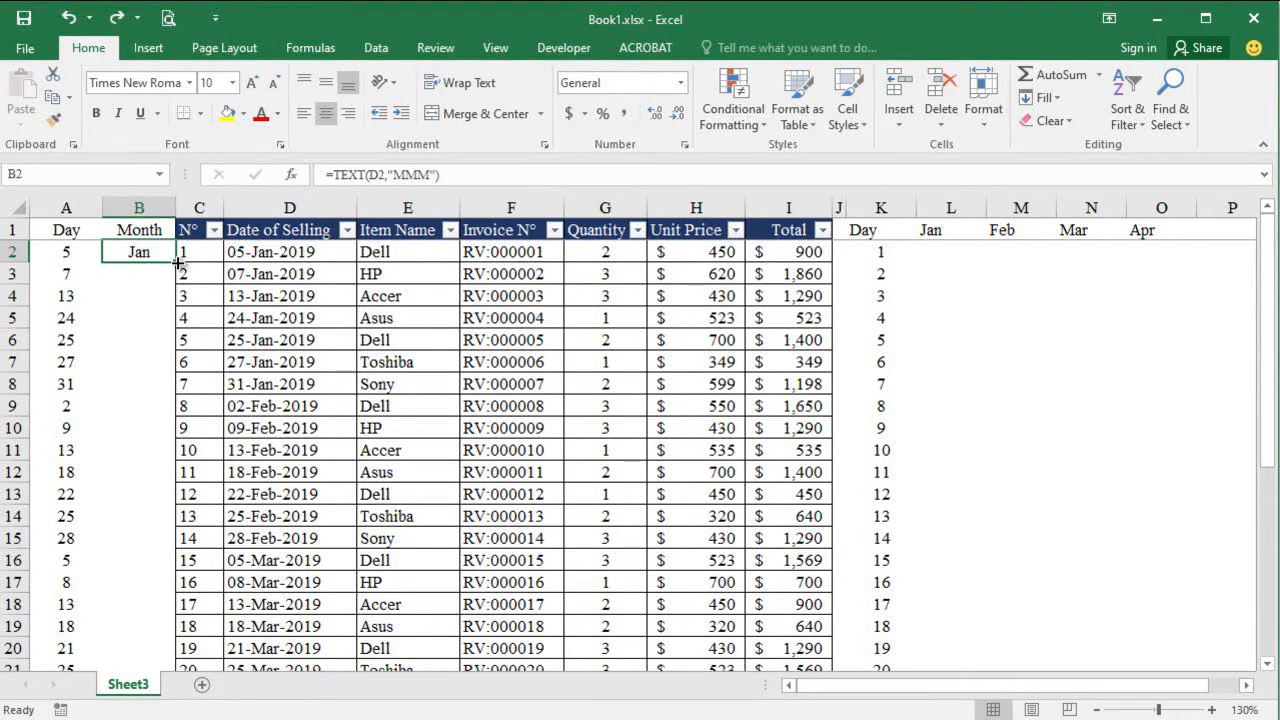
# Copy the TEXT formula from B2 down the Month column to B32 and check the filled rows.
pyautogui.doubleClick(176, 262)
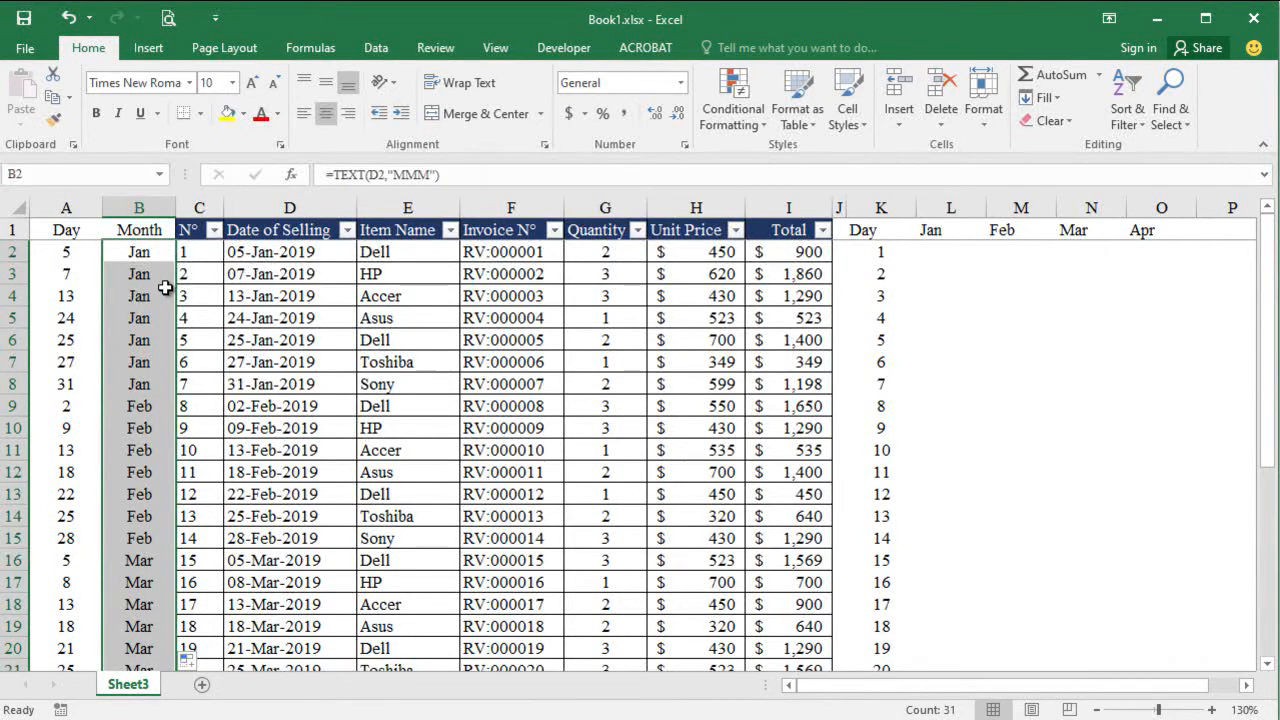
pyautogui.scroll(-8, 160, 300)
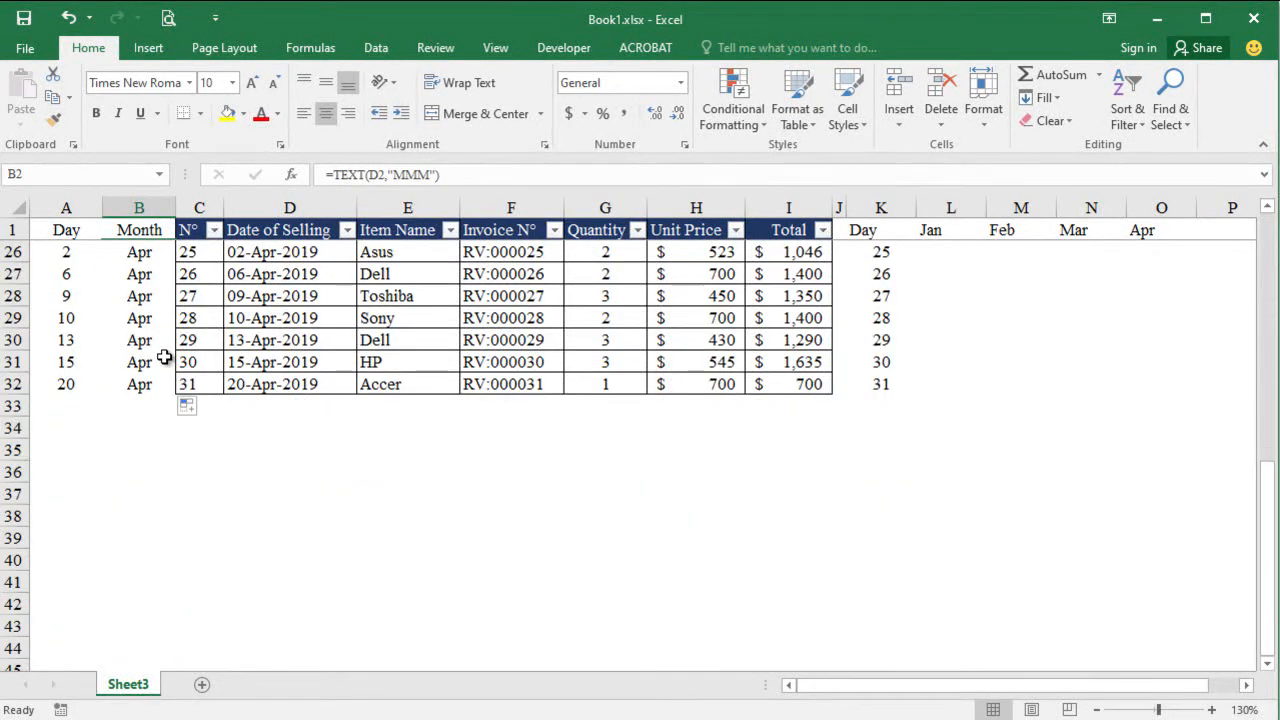
pyautogui.scroll(7, 163, 357)
pyautogui.scroll(1, 165, 357)
pyautogui.click(290, 538)
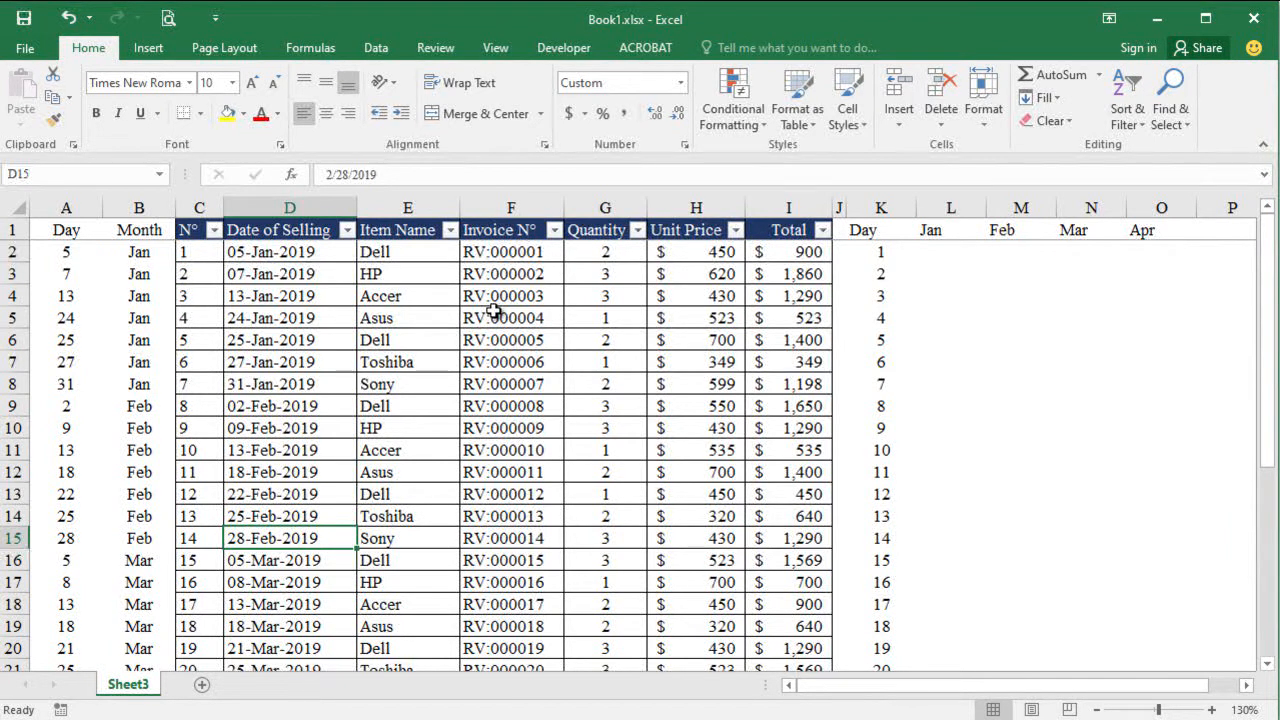
# Enter =COUNTIFS(A:A,K2,B:B,L1) in L2 to count the sales for day 1 in January.
pyautogui.click(950, 252)
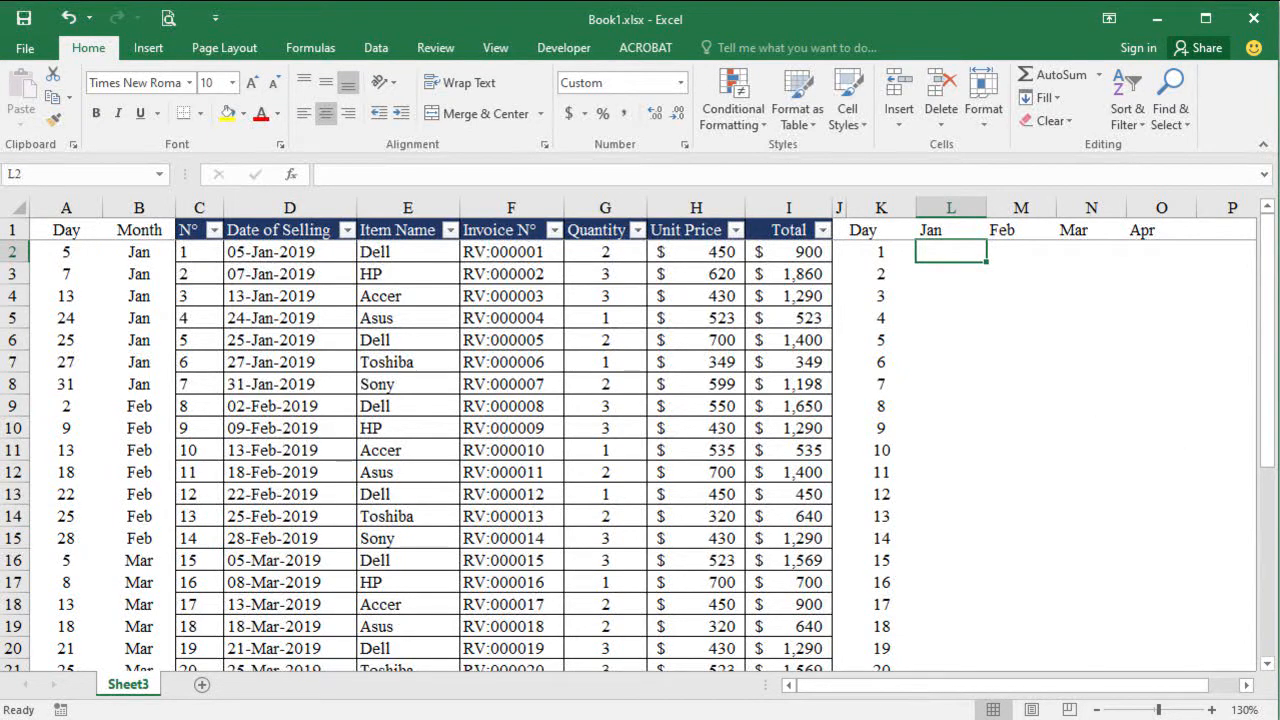
pyautogui.write('=countifs')
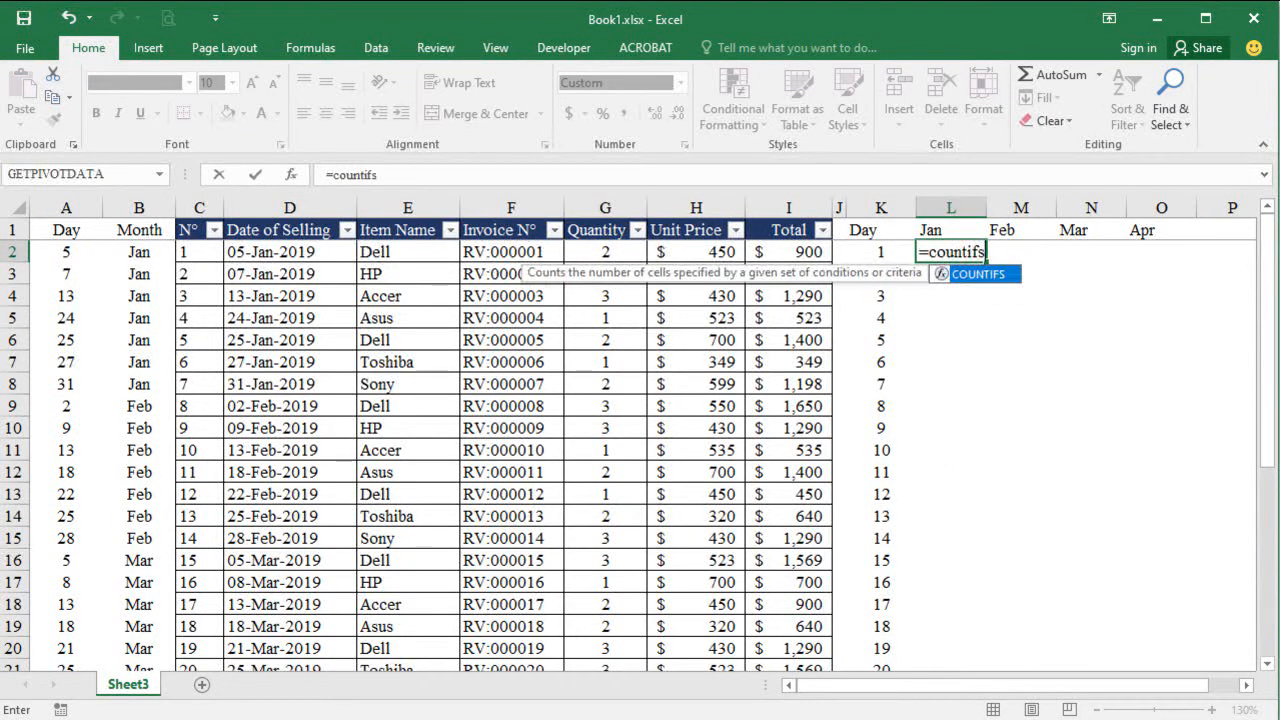
pyautogui.write('(')
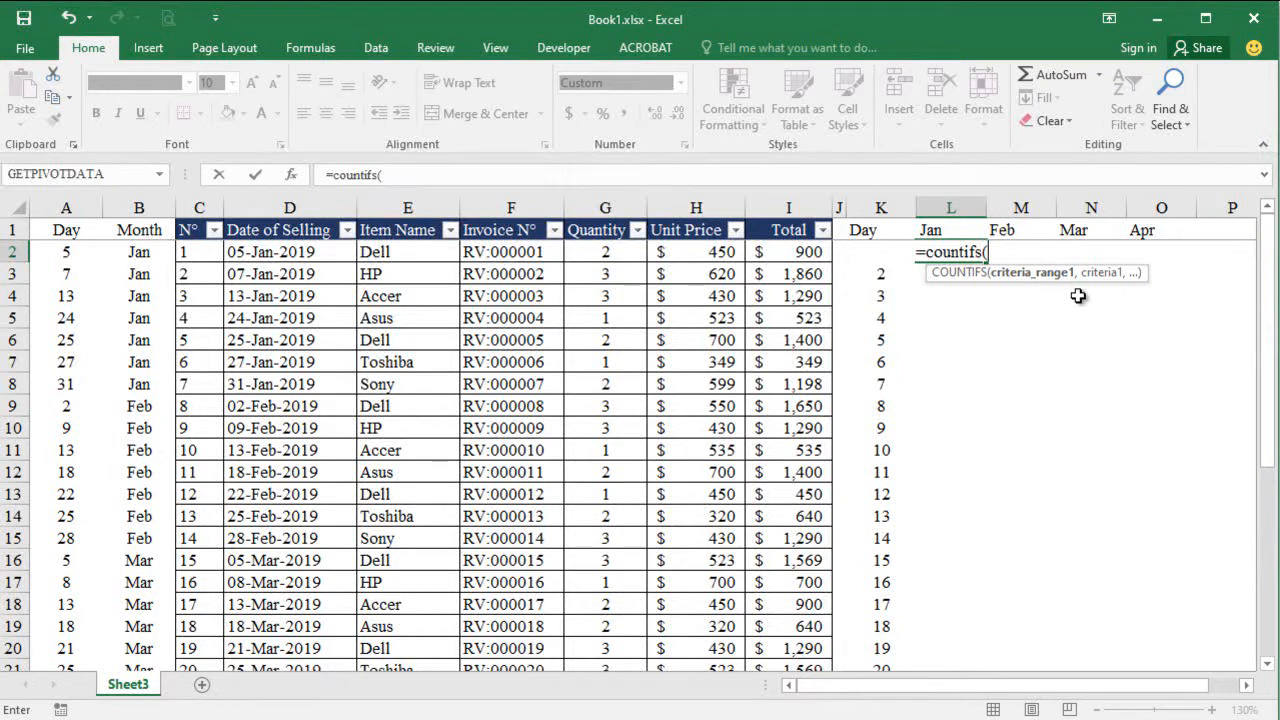
pyautogui.click(83, 204)
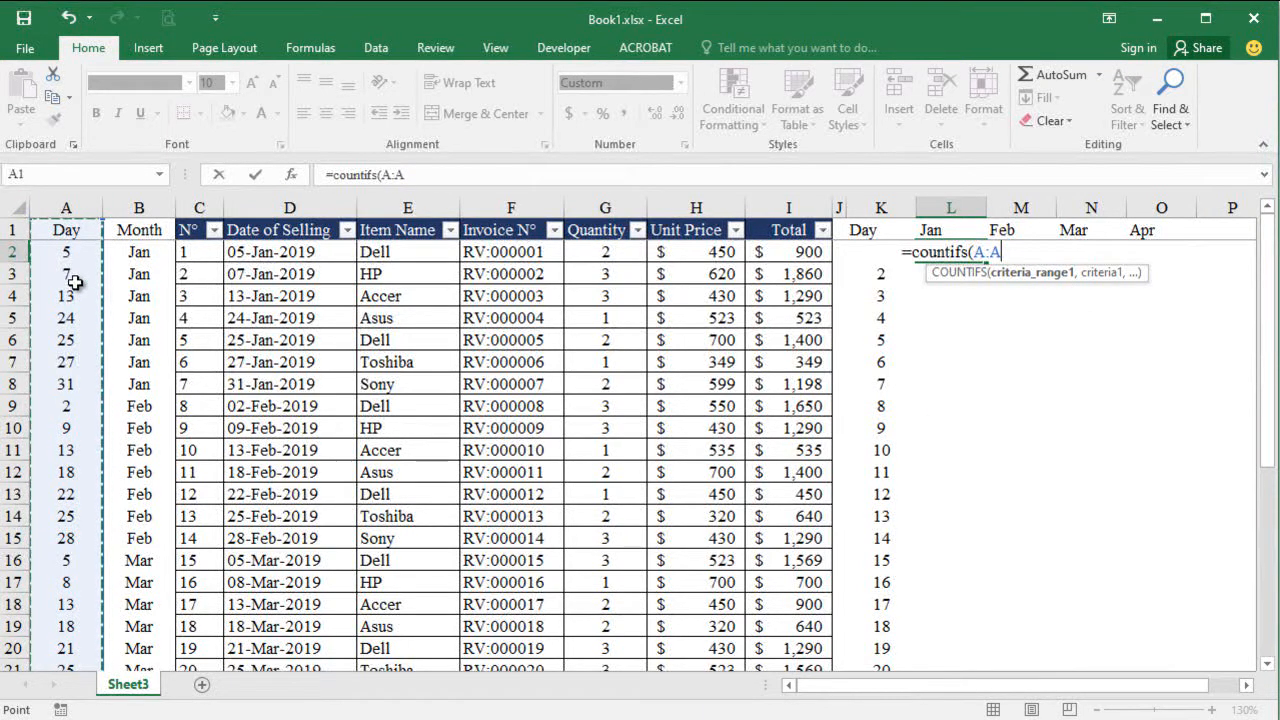
pyautogui.write(',')
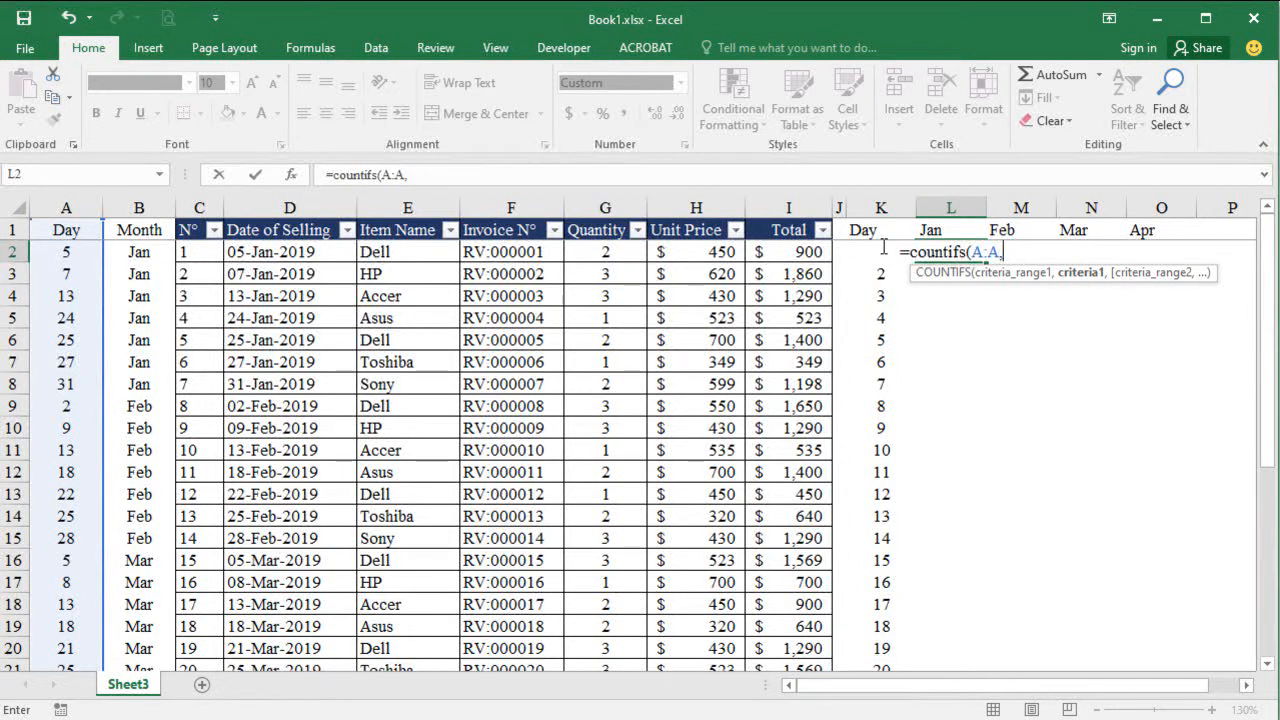
pyautogui.write('K2')
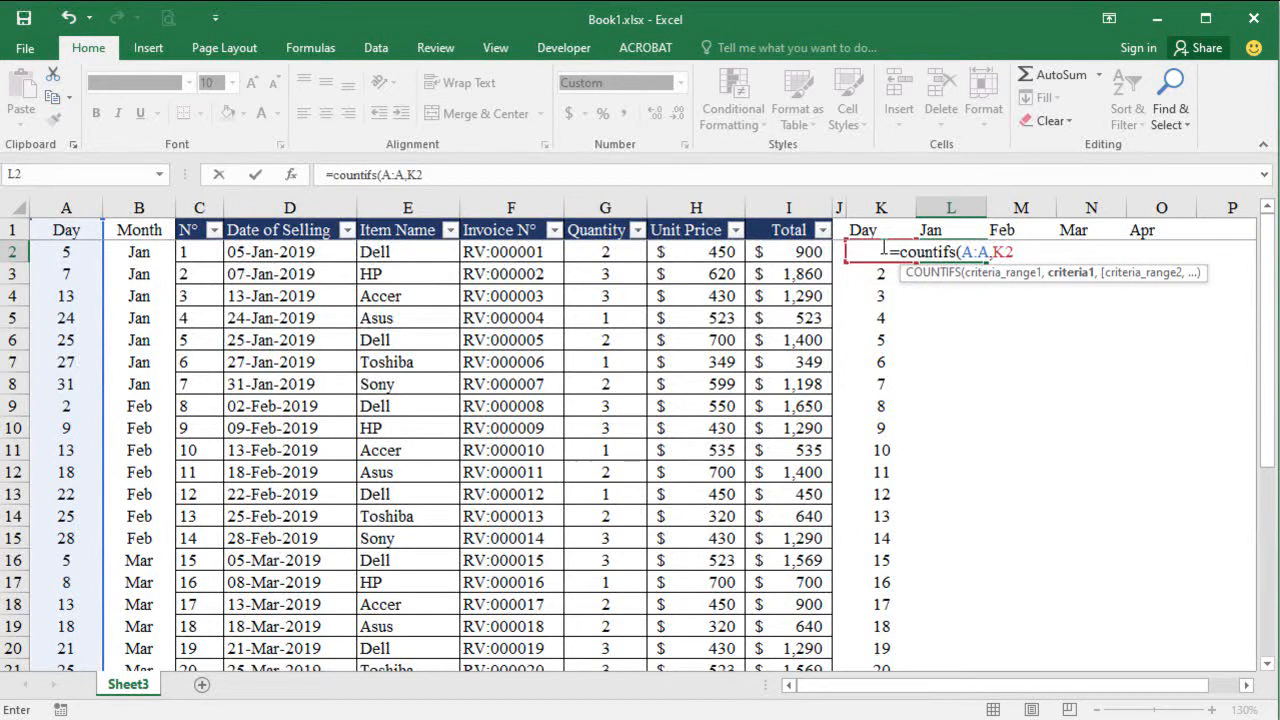
pyautogui.write(',')
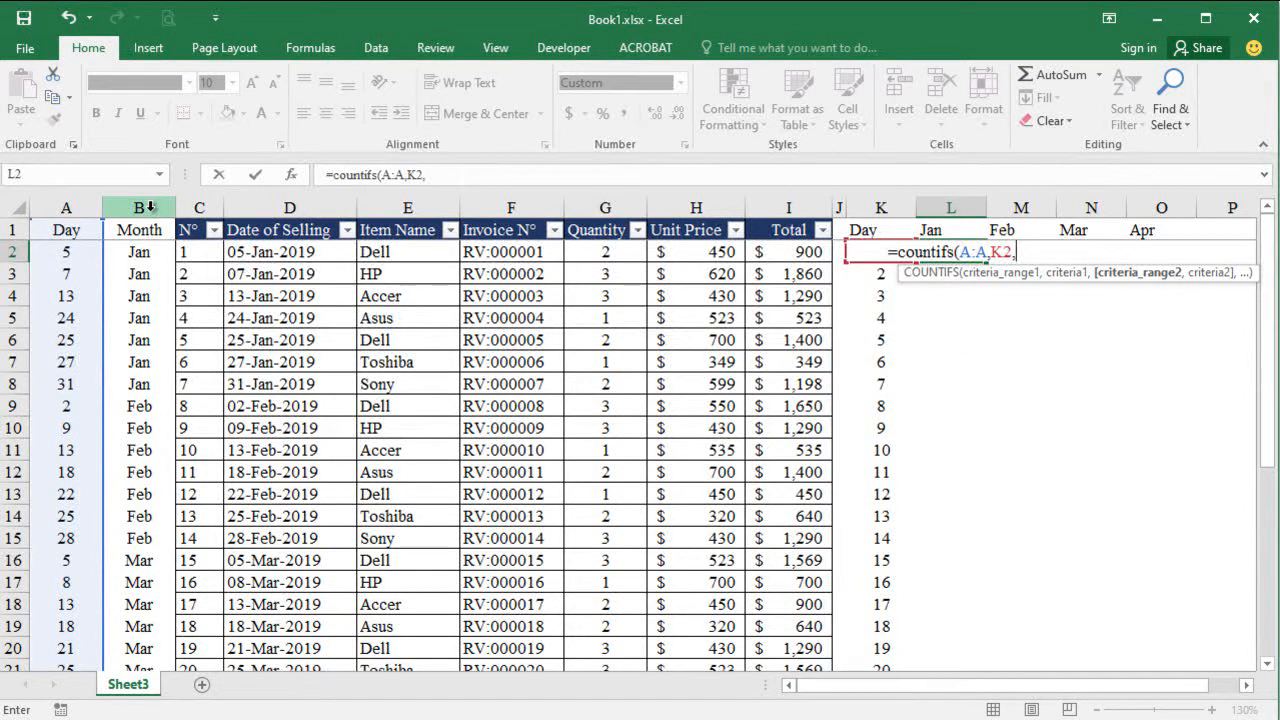
pyautogui.click(150, 207)
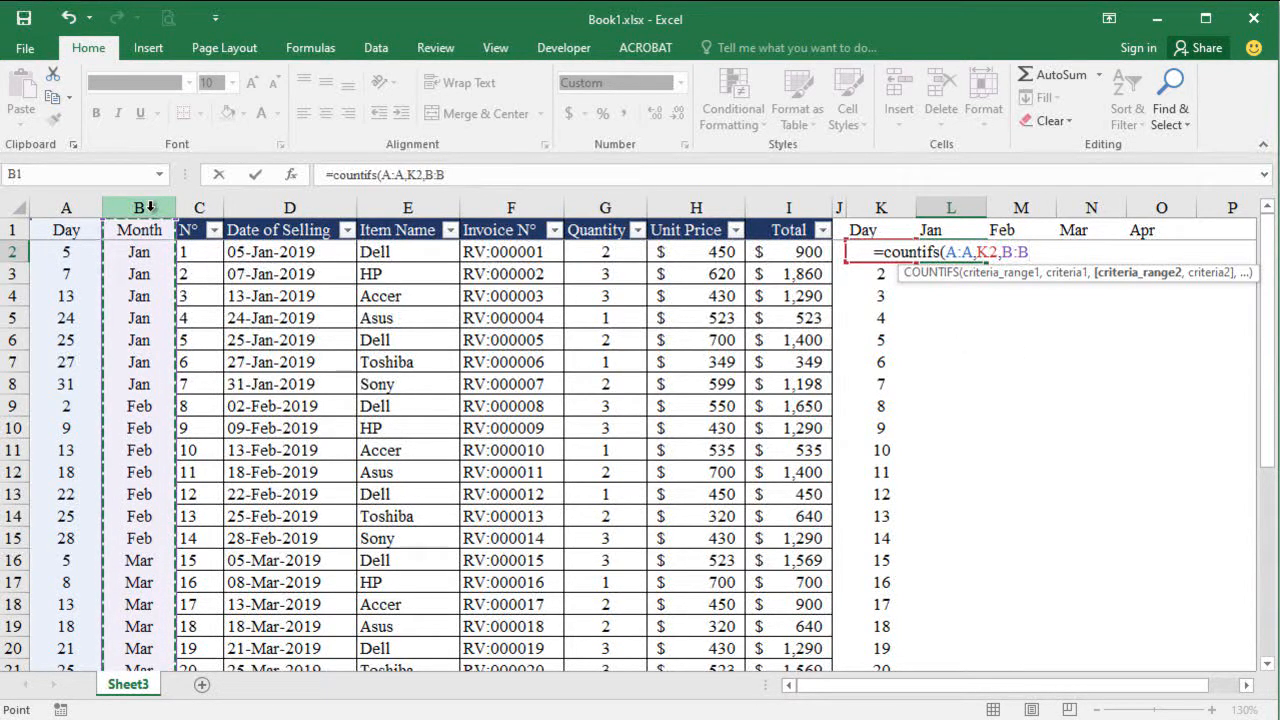
pyautogui.write(',')
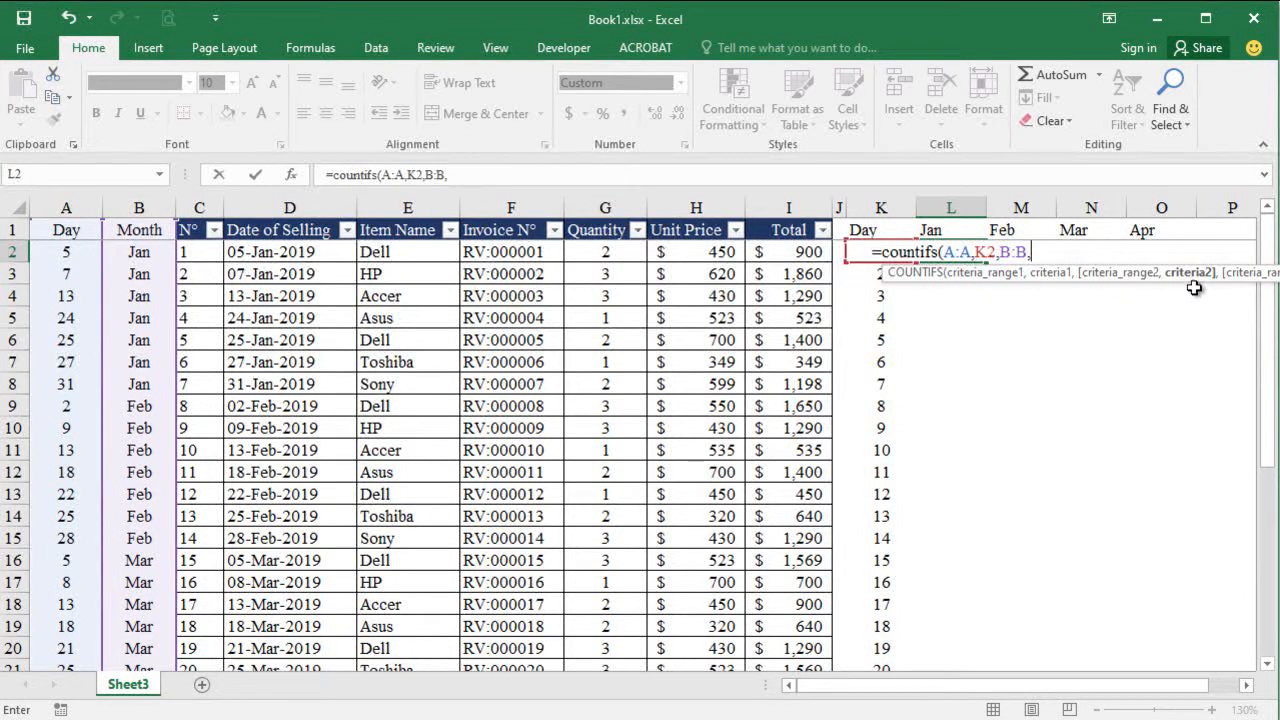
pyautogui.click(955, 232)
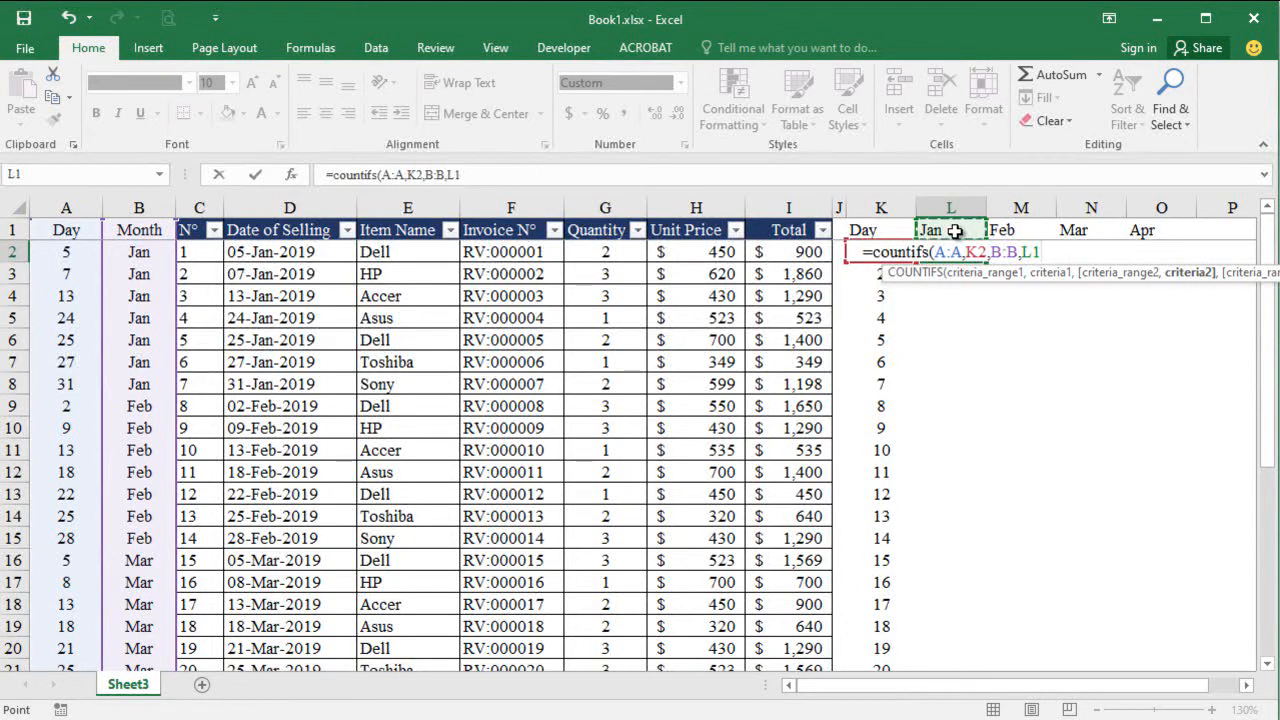
pyautogui.press('Return')
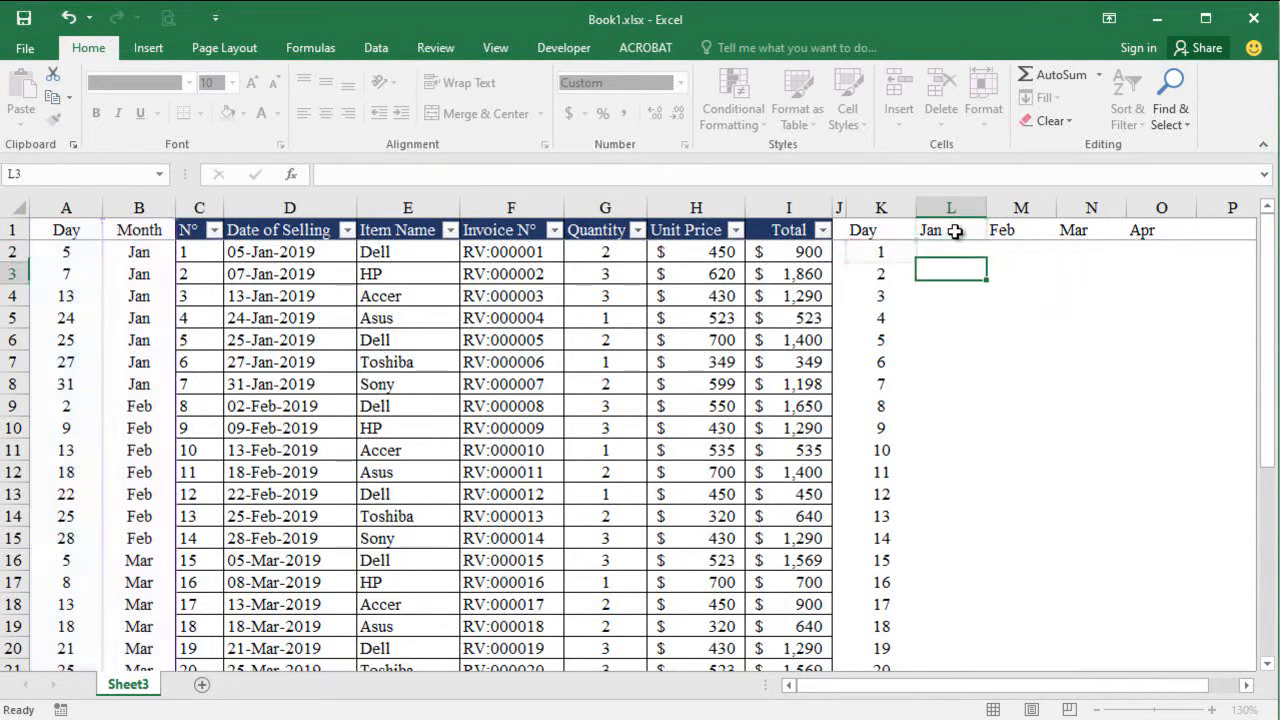
# Copy the COUNTIFS formula from L2 across to O2 and inspect the references in M2.
pyautogui.click(930, 255)
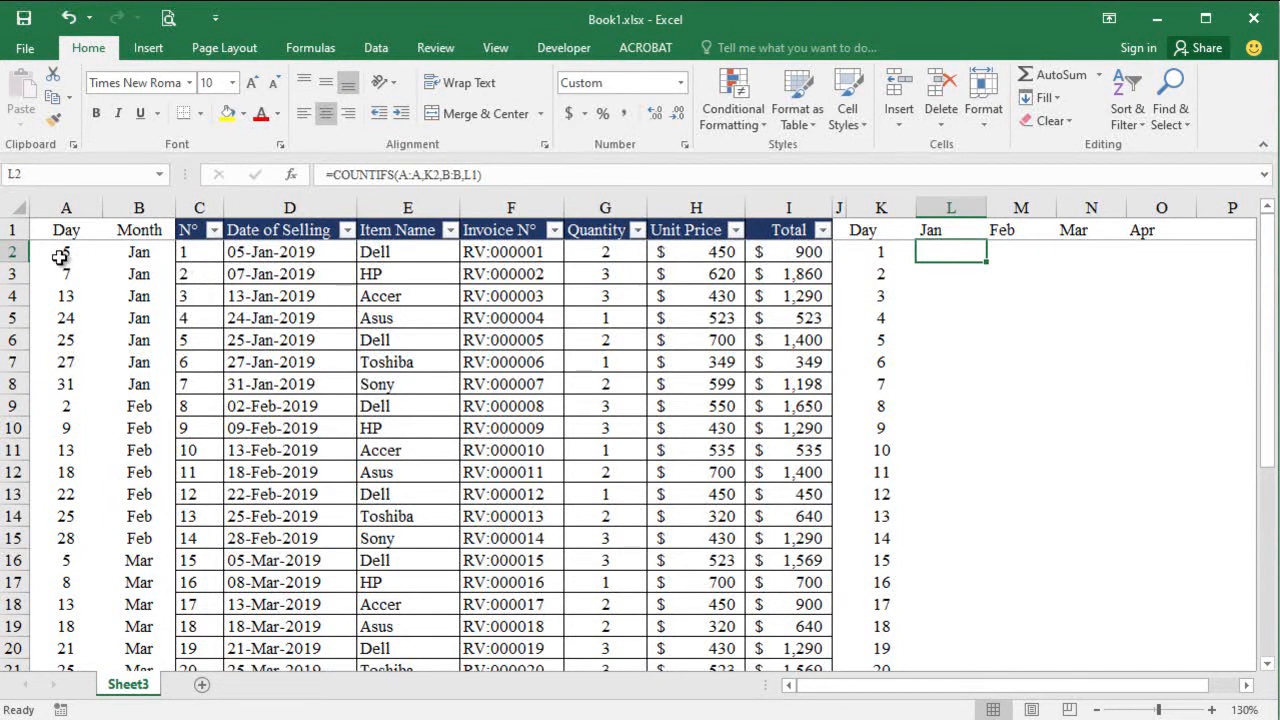
pyautogui.moveTo(987, 261); pyautogui.dragTo(1192, 278)
pyautogui.click(1023, 251)
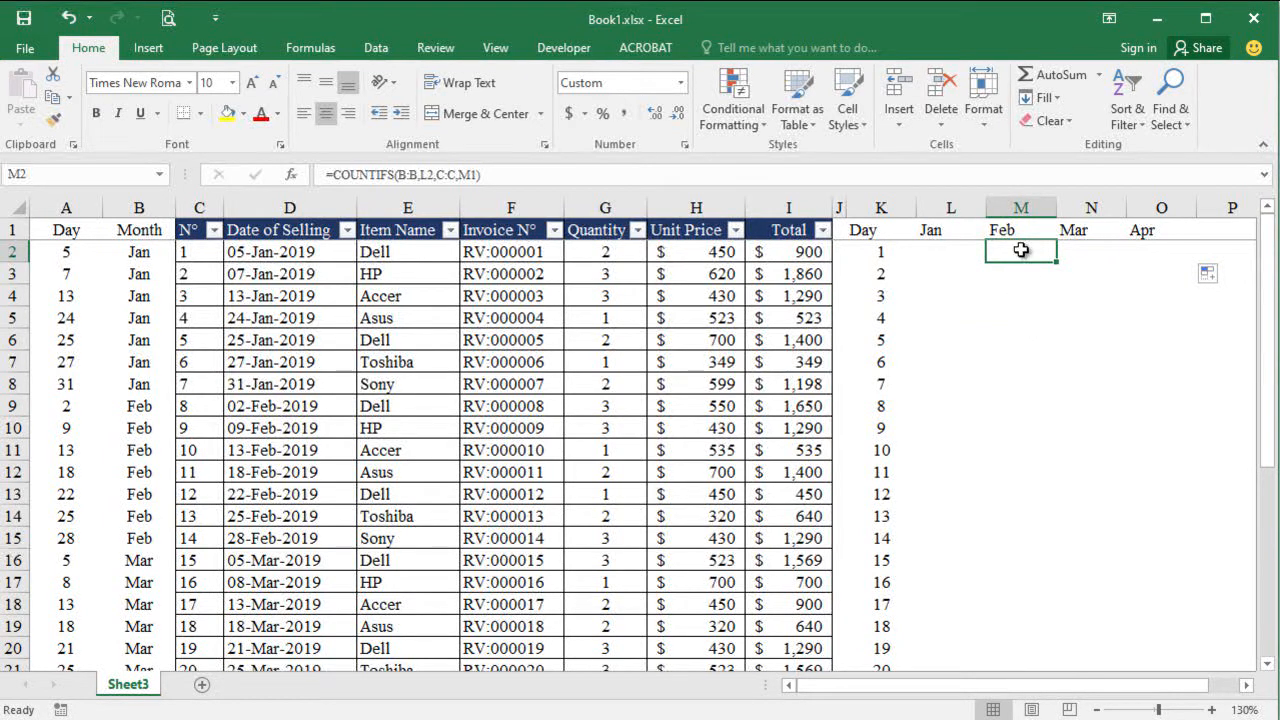
pyautogui.doubleClick(1021, 250)
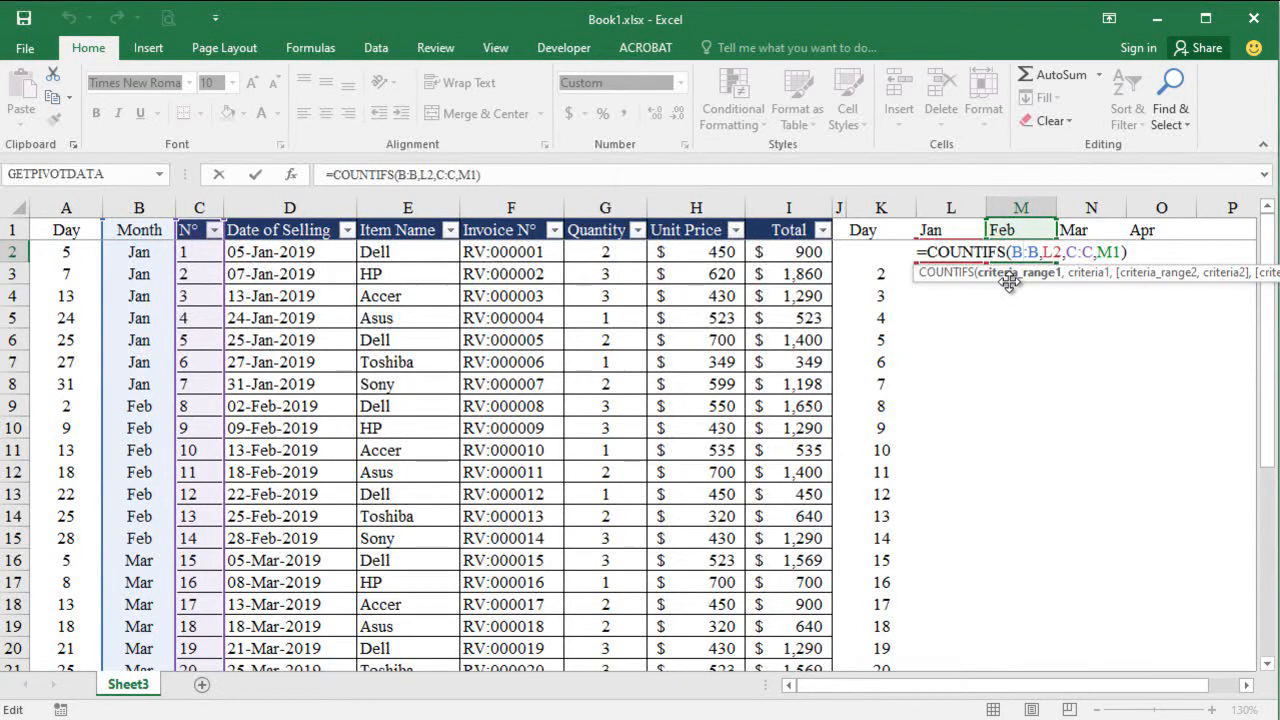
# Lock the references in L2's COUNTIFS formula as $A:$A, $K2 and $B:$B, leaving L1 relative.
pyautogui.click(943, 251)
pyautogui.doubleClick(951, 251)
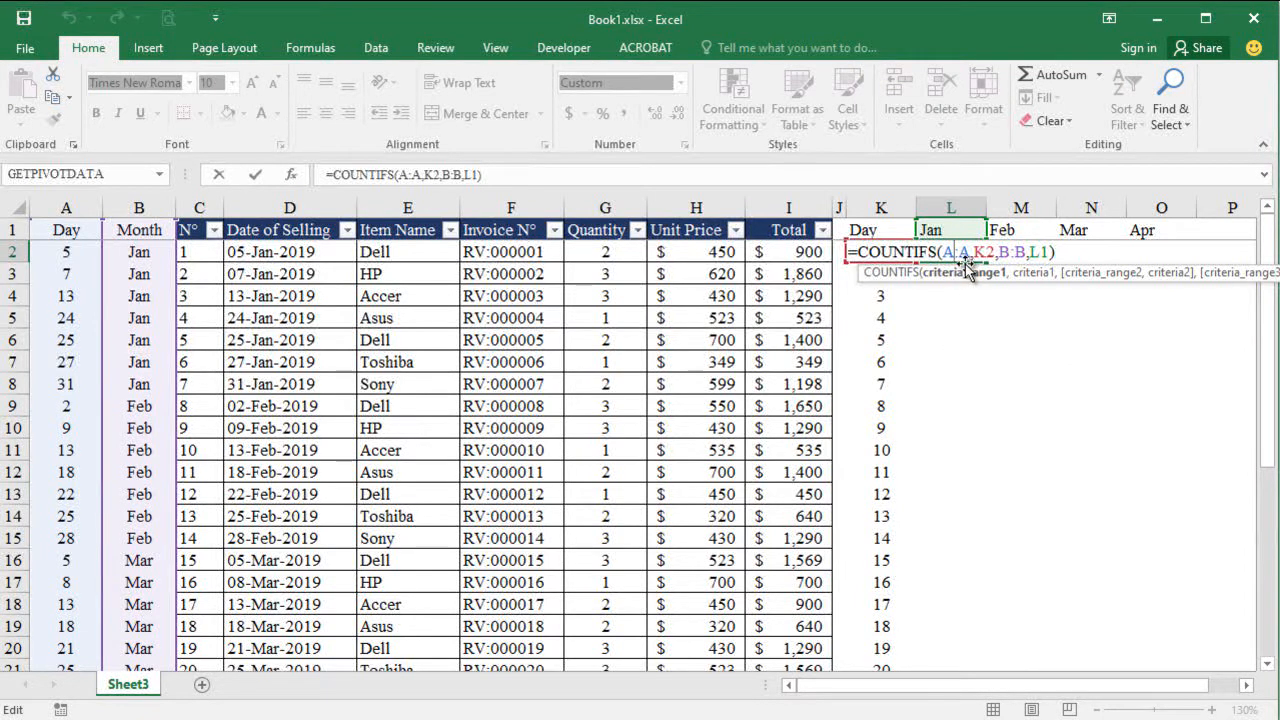
pyautogui.click(987, 280)
pyautogui.press('F4')
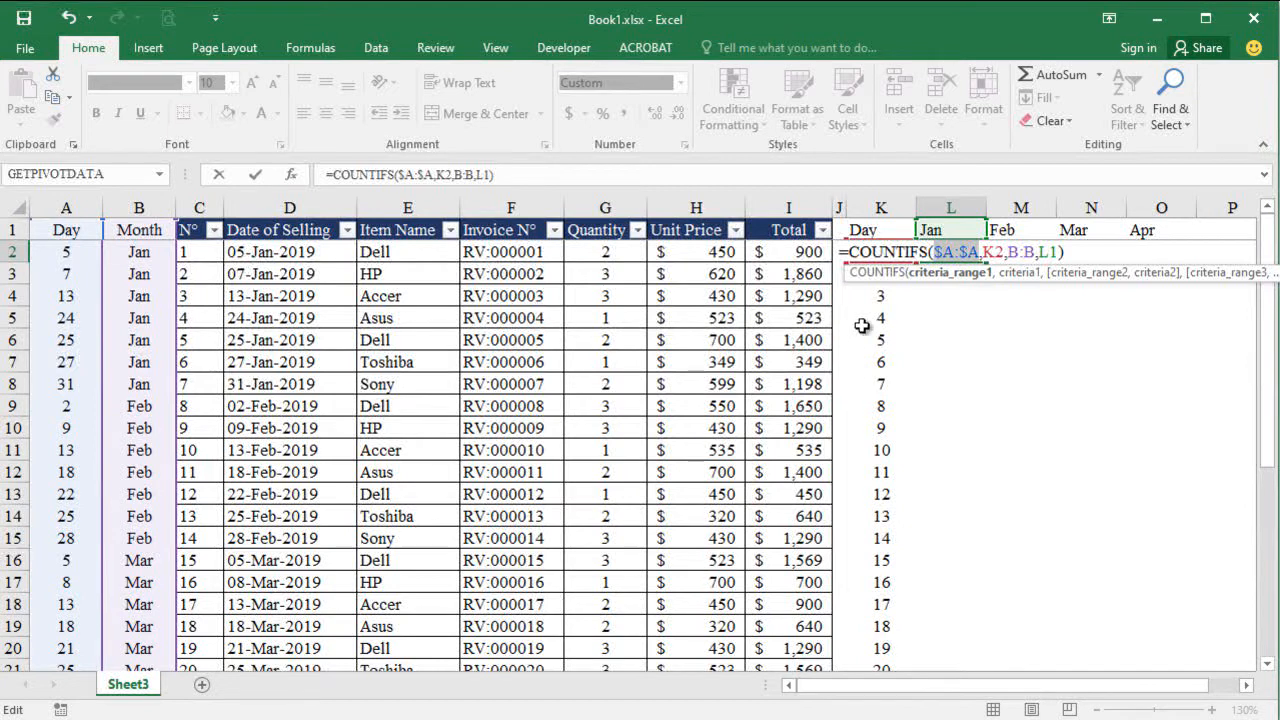
pyautogui.click(984, 255)
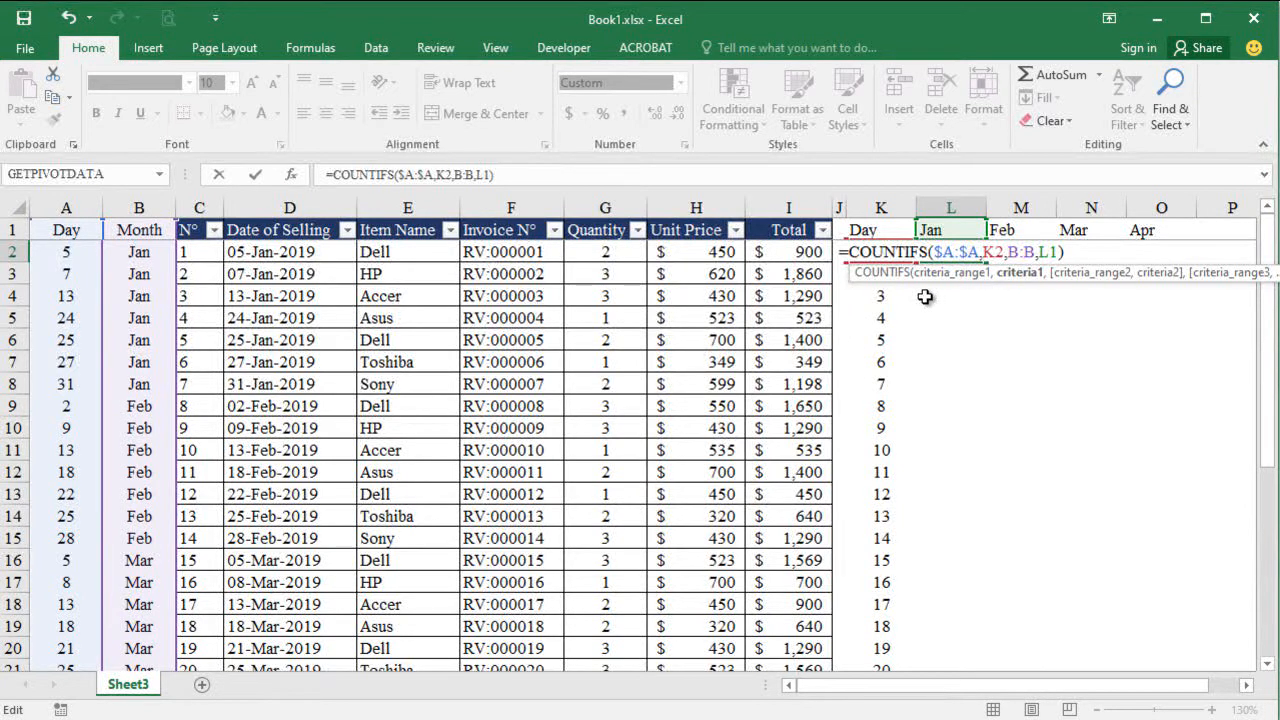
pyautogui.press('F4')
pyautogui.press('F4')
pyautogui.press('F4')
pyautogui.click(1030, 258)
pyautogui.press('F4')
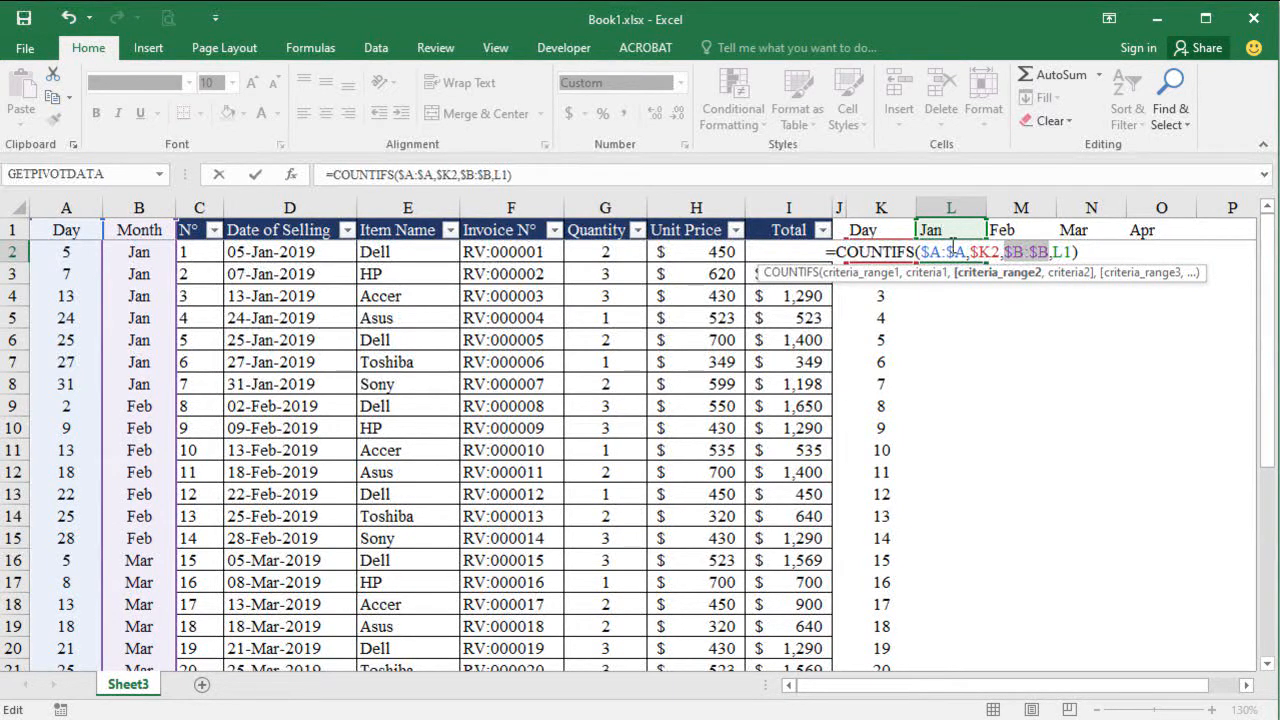
pyautogui.press('Return')
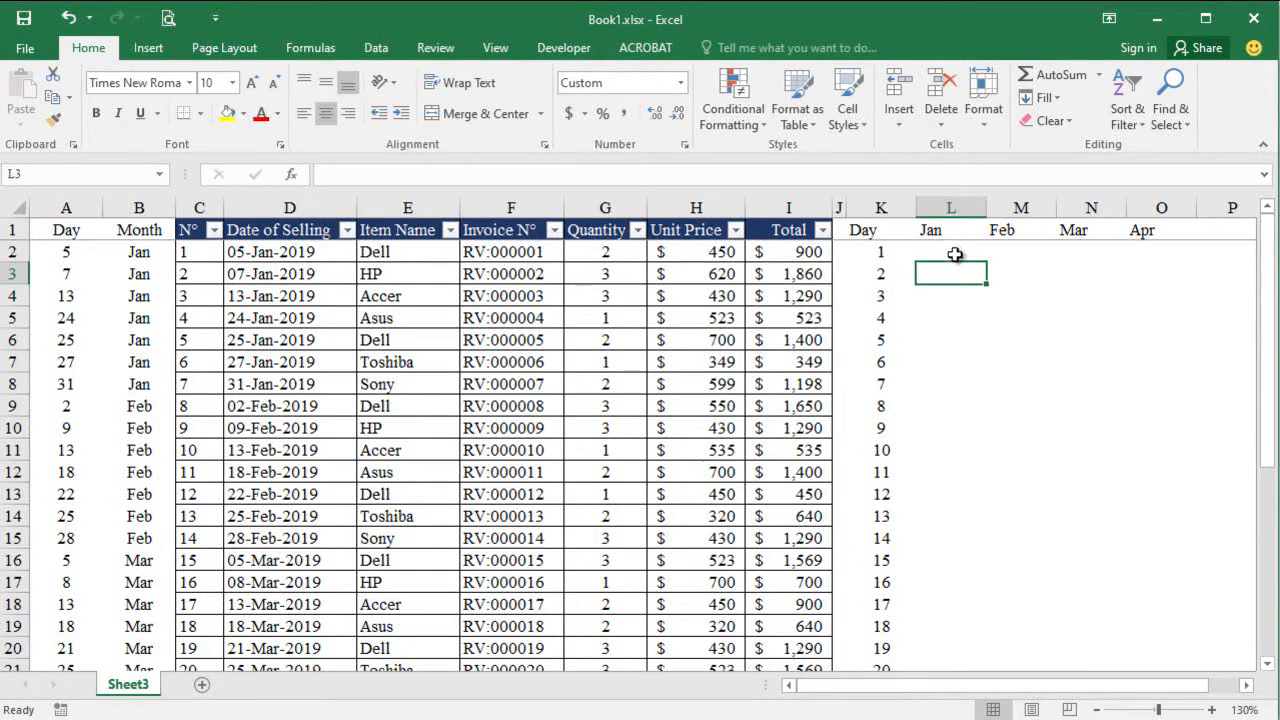
# Copy the COUNTIFS formula from L2 across to O2 and fill that row down to row 13.
pyautogui.click(956, 256)
pyautogui.moveTo(985, 263); pyautogui.dragTo(1194, 263)
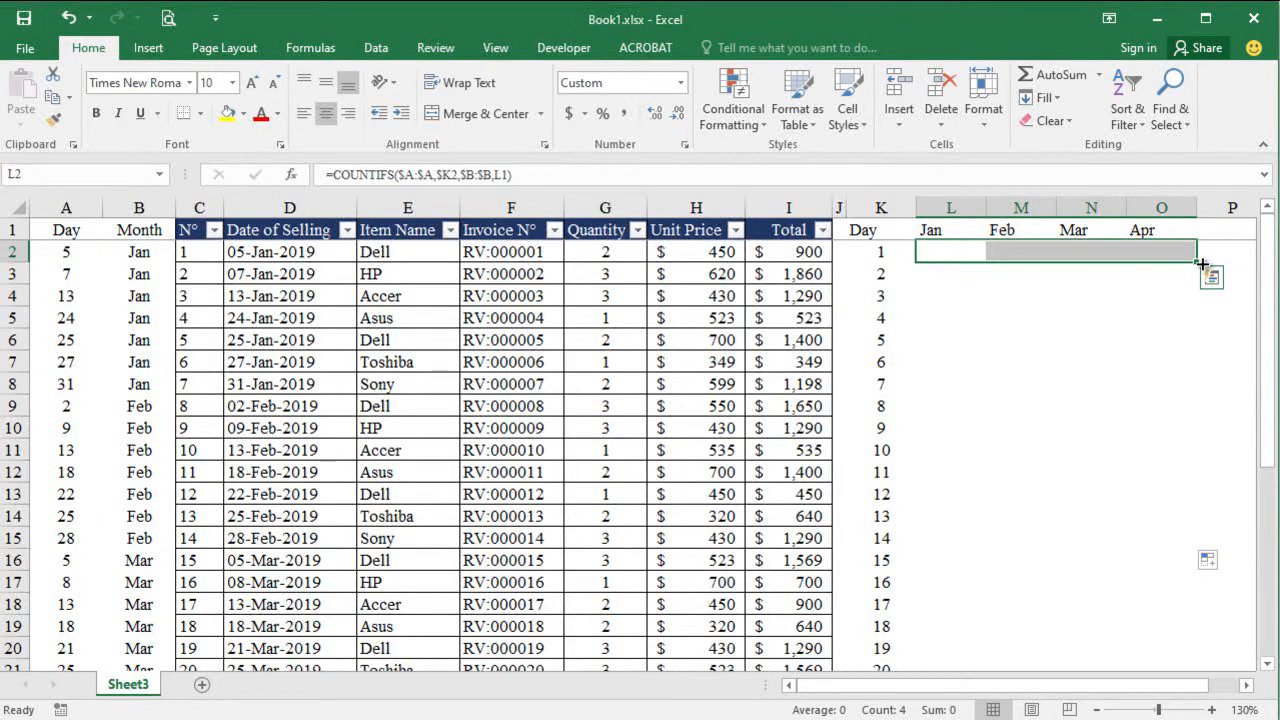
pyautogui.moveTo(1199, 261); pyautogui.dragTo(1209, 515)
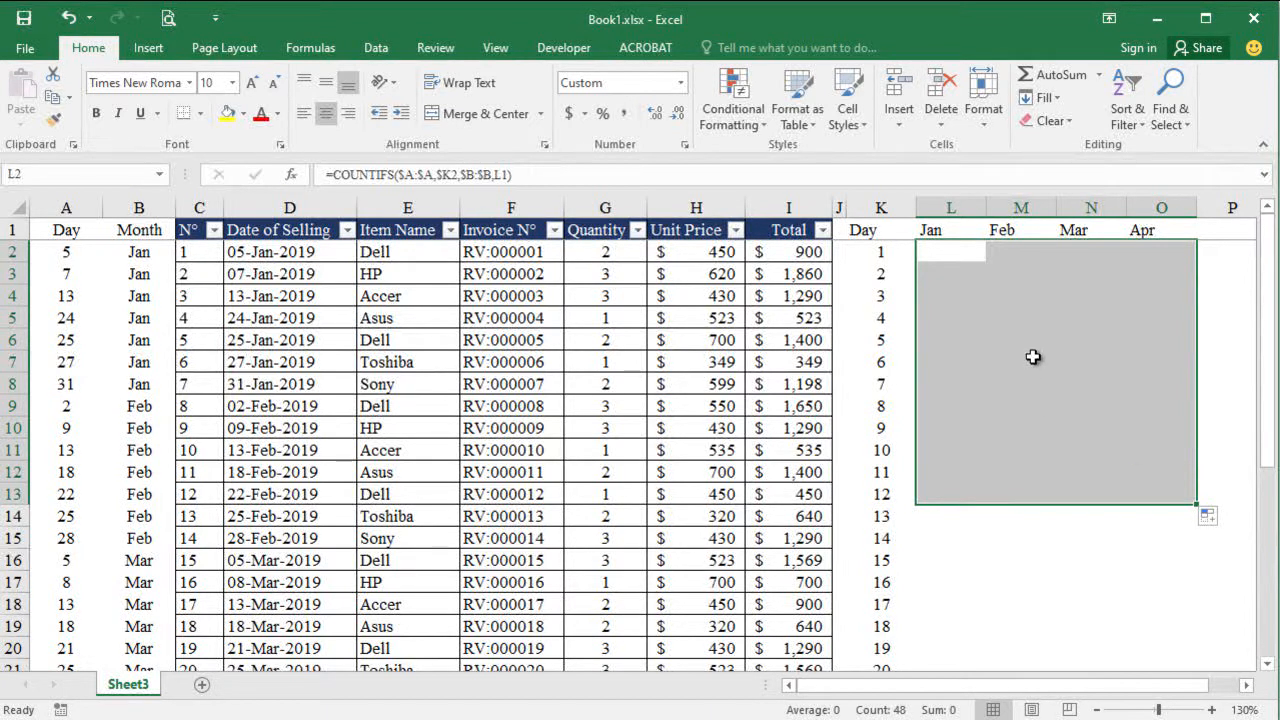
# Inspect the copied COUNTIFS formulas in M2 and L6, checking which cell the month criterion refers to.
pyautogui.click(1013, 255)
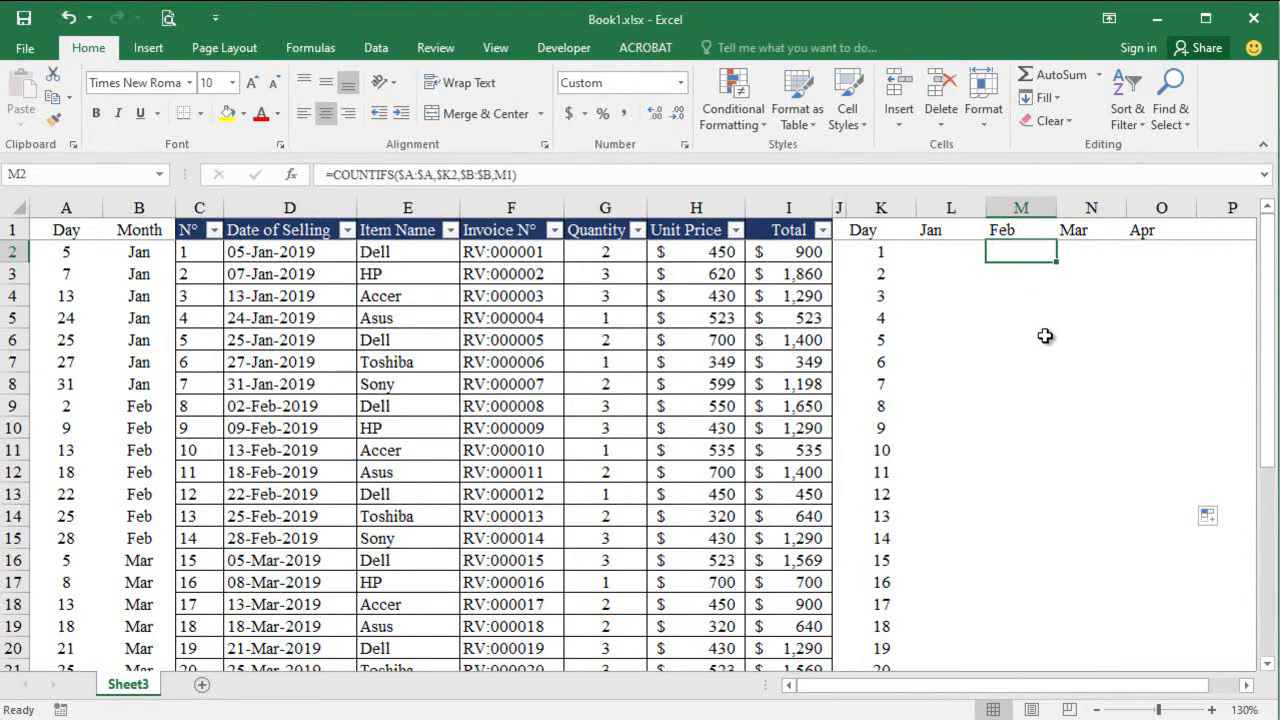
pyautogui.click(935, 335)
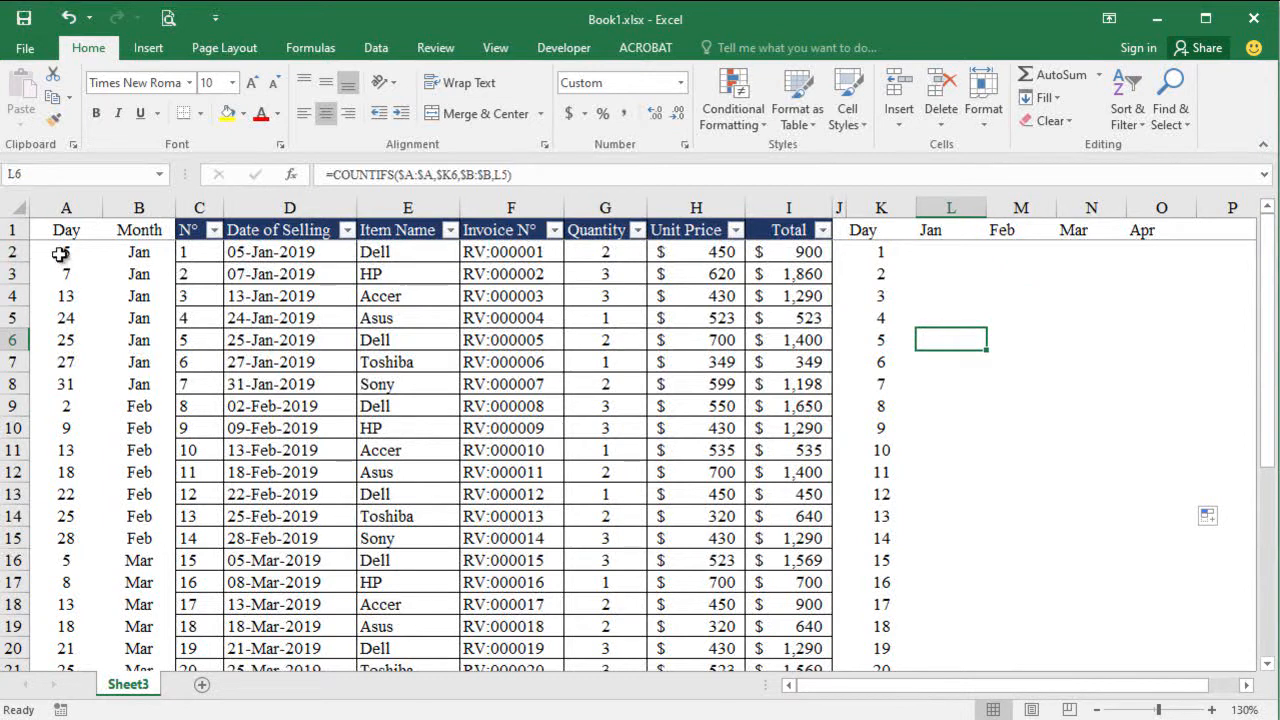
pyautogui.doubleClick(945, 339)
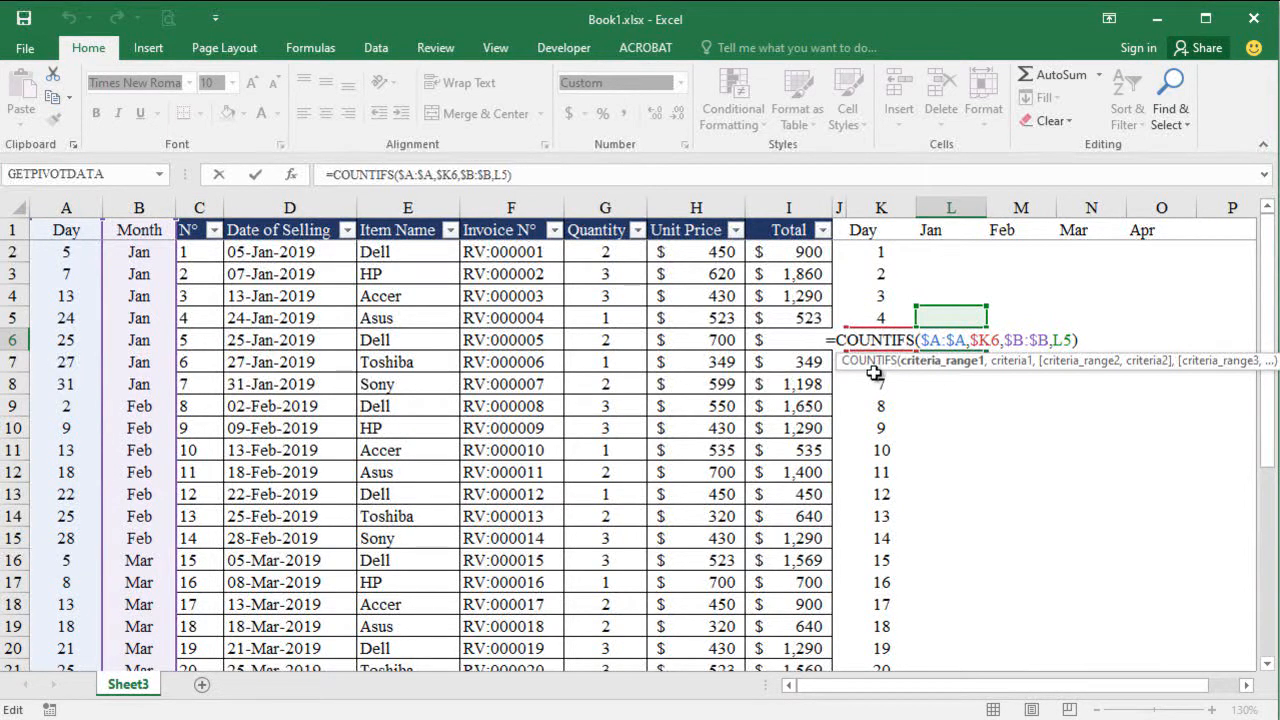
pyautogui.doubleClick(1064, 340)
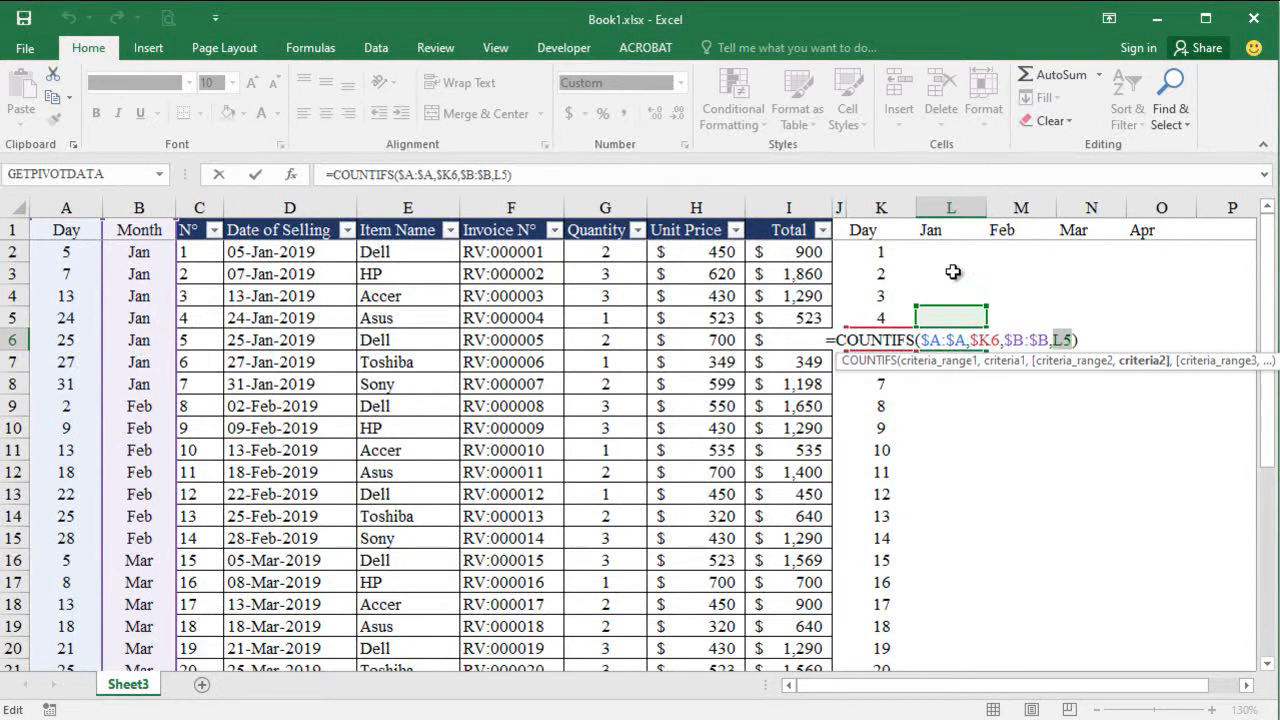
pyautogui.press('Escape')
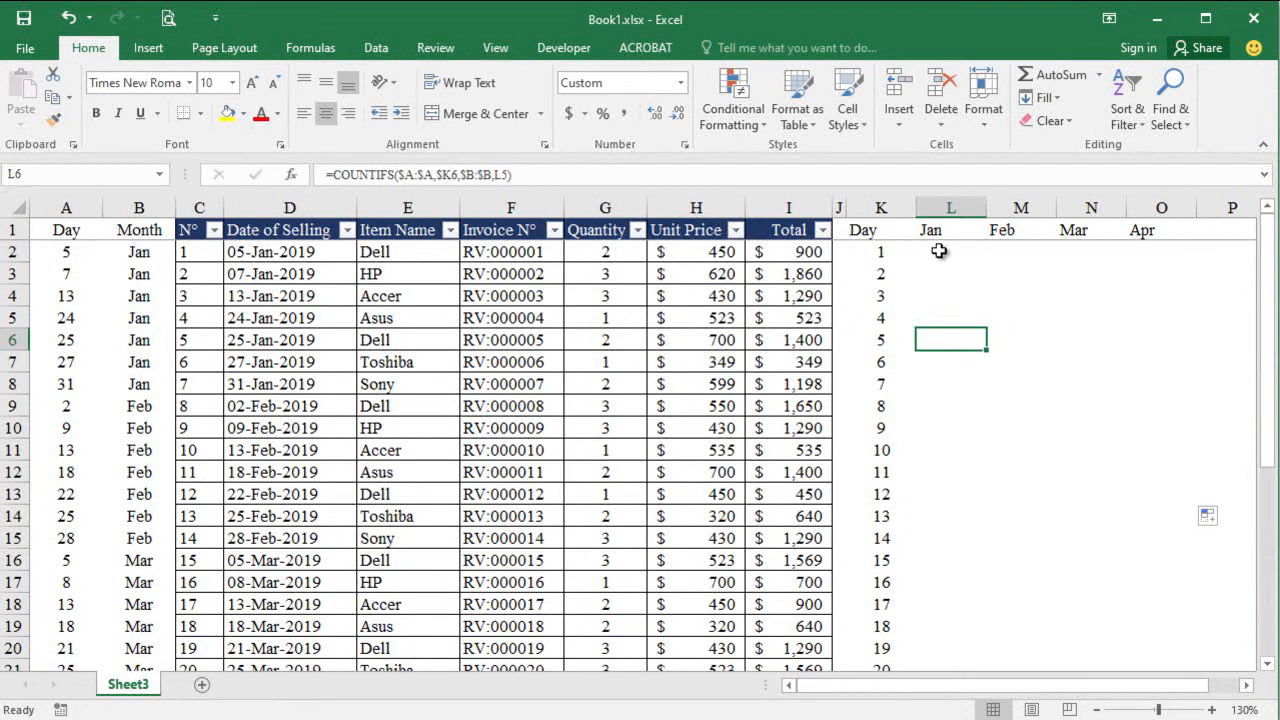
# Make the month criterion in L2's COUNTIFS formula absolute as $L$1.
pyautogui.click(942, 250)
pyautogui.doubleClick(944, 250)
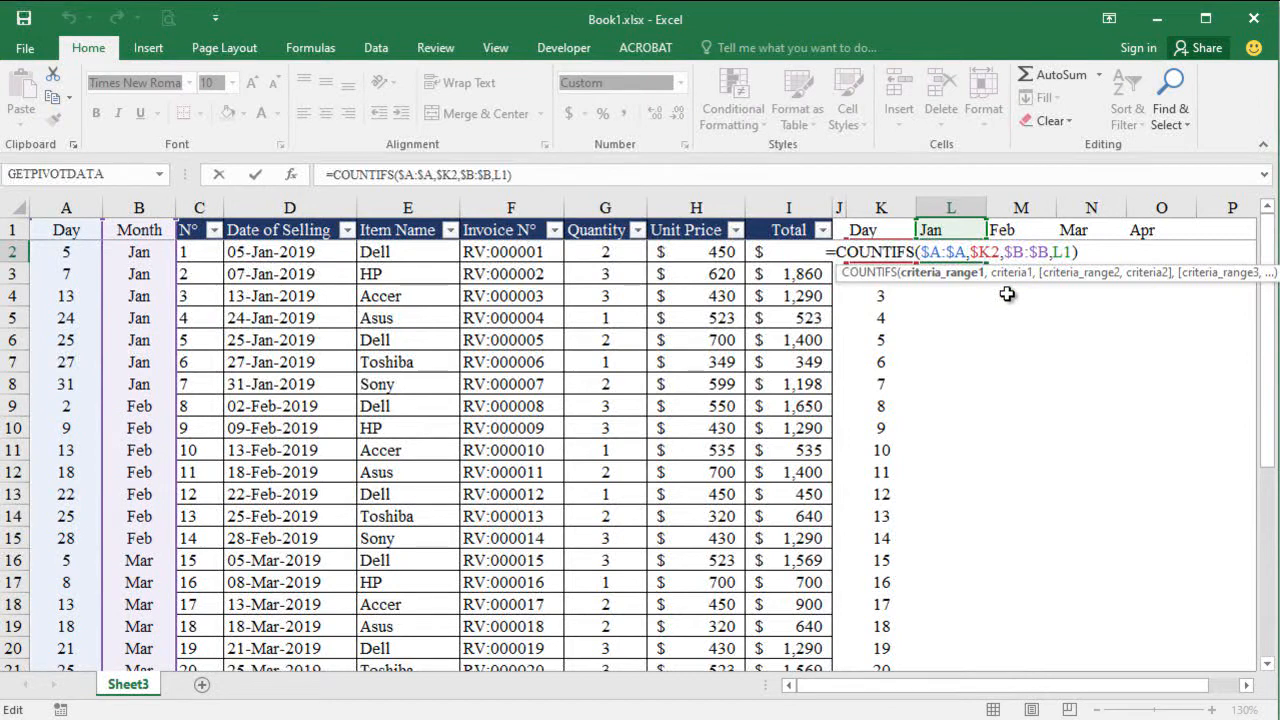
pyautogui.click(1062, 253)
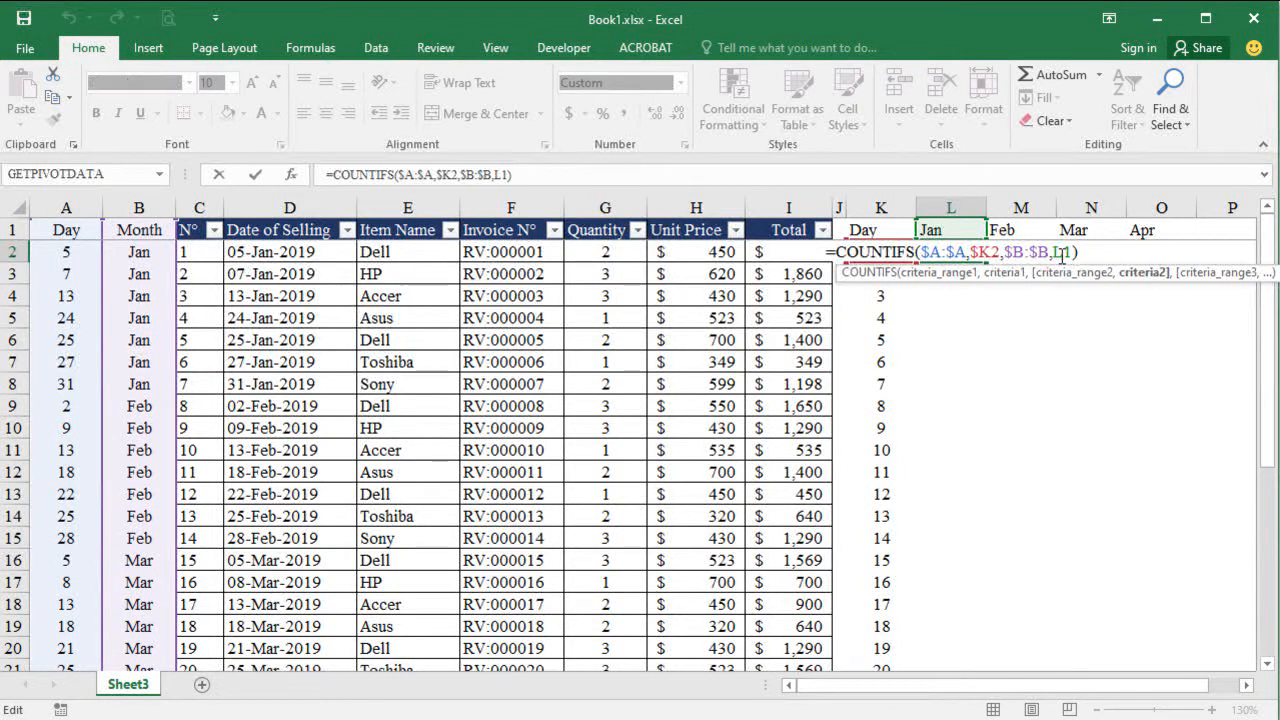
pyautogui.press('F4')
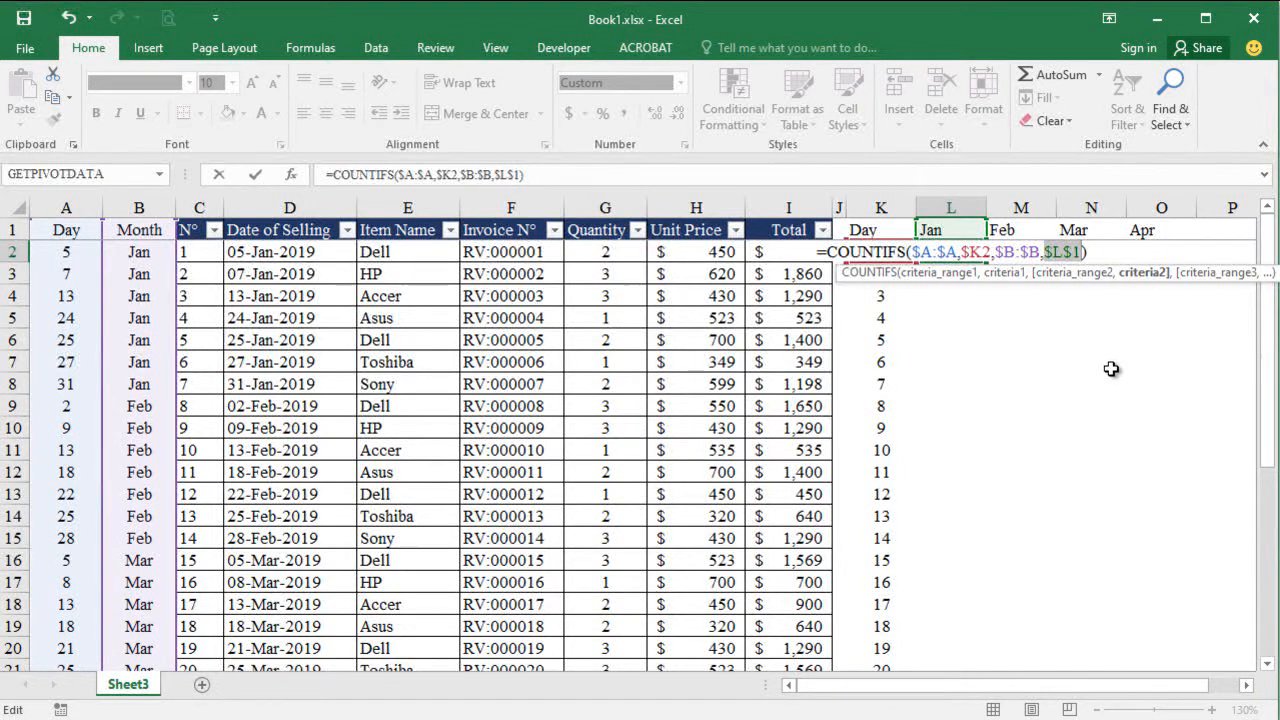
pyautogui.press('Return')
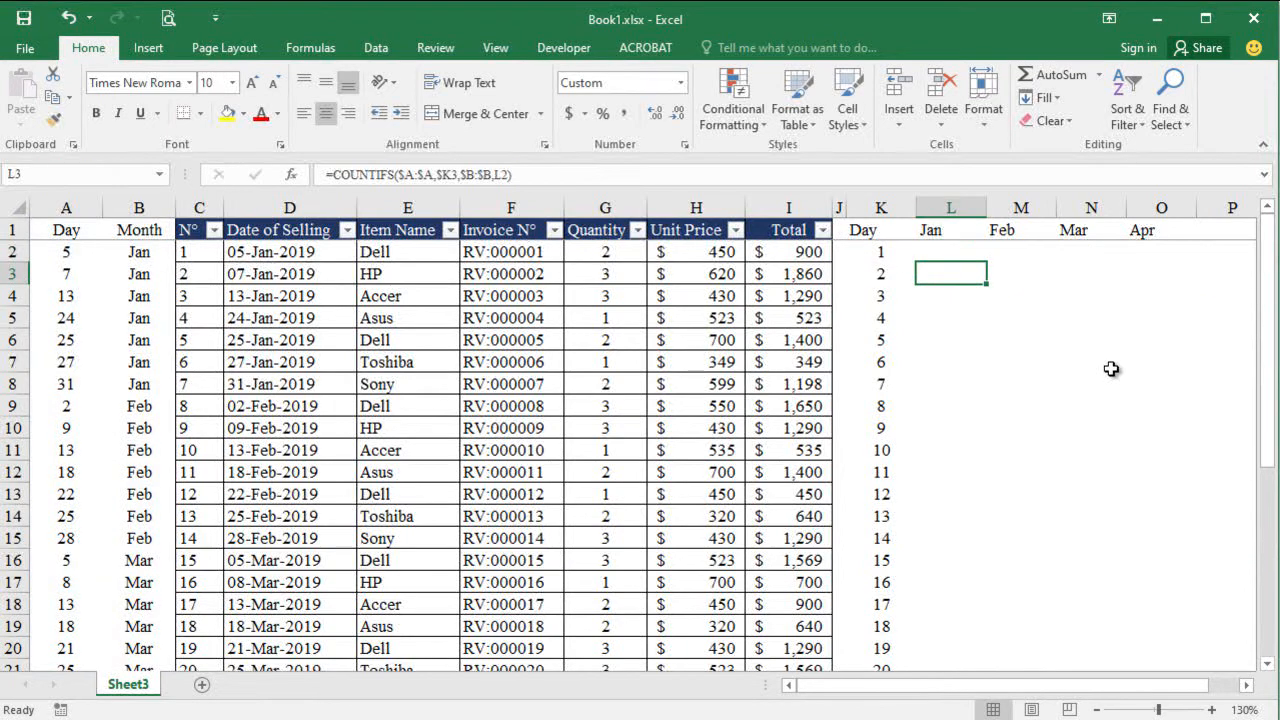
# Make the month header references M1, N1 and O1 absolute in the COUNTIFS formulas of M2, N2 and O2.
pyautogui.doubleClick(1034, 254)
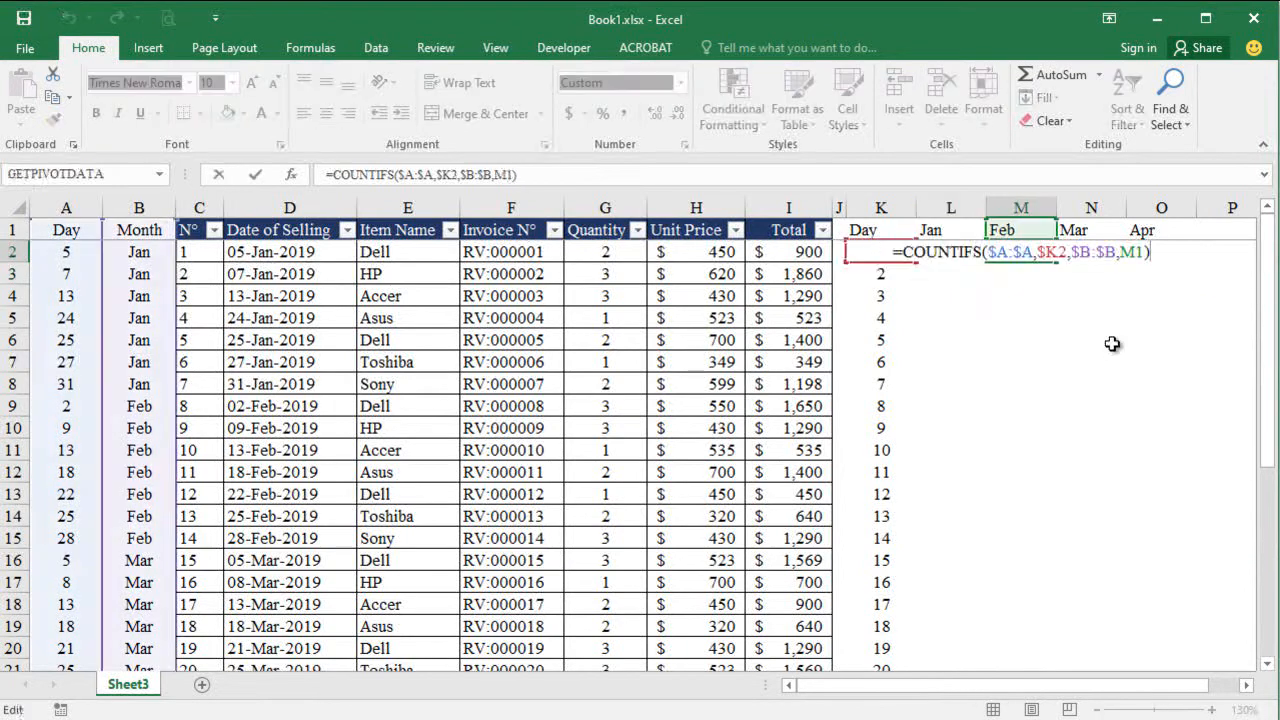
pyautogui.click(1137, 252)
pyautogui.click(1106, 251)
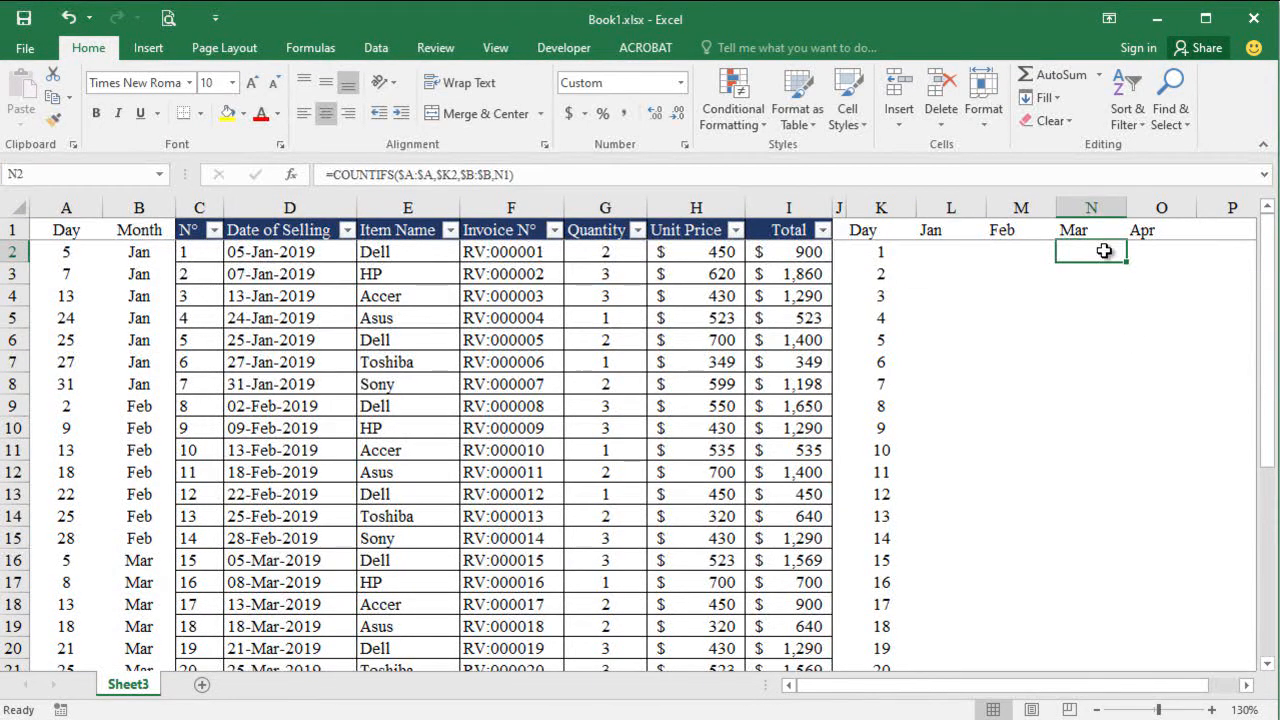
pyautogui.doubleClick(1106, 251)
pyautogui.click(1207, 252)
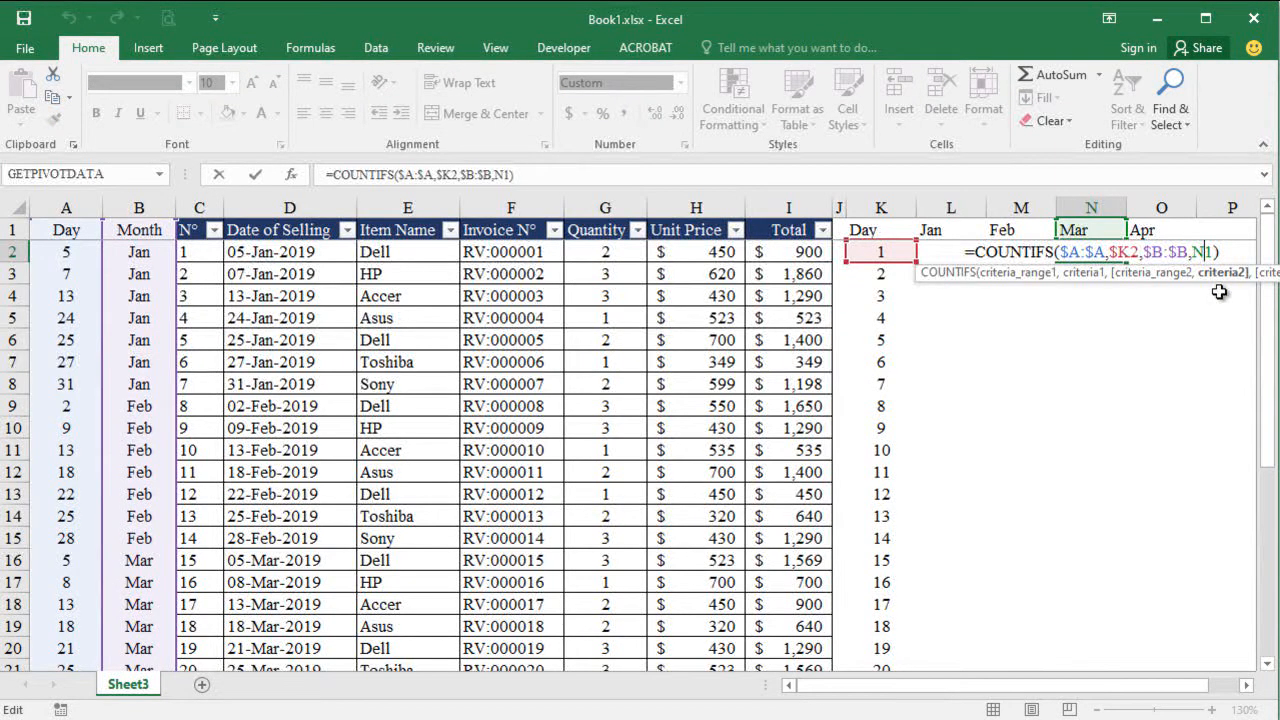
pyautogui.press('Tab')
pyautogui.press('F2')
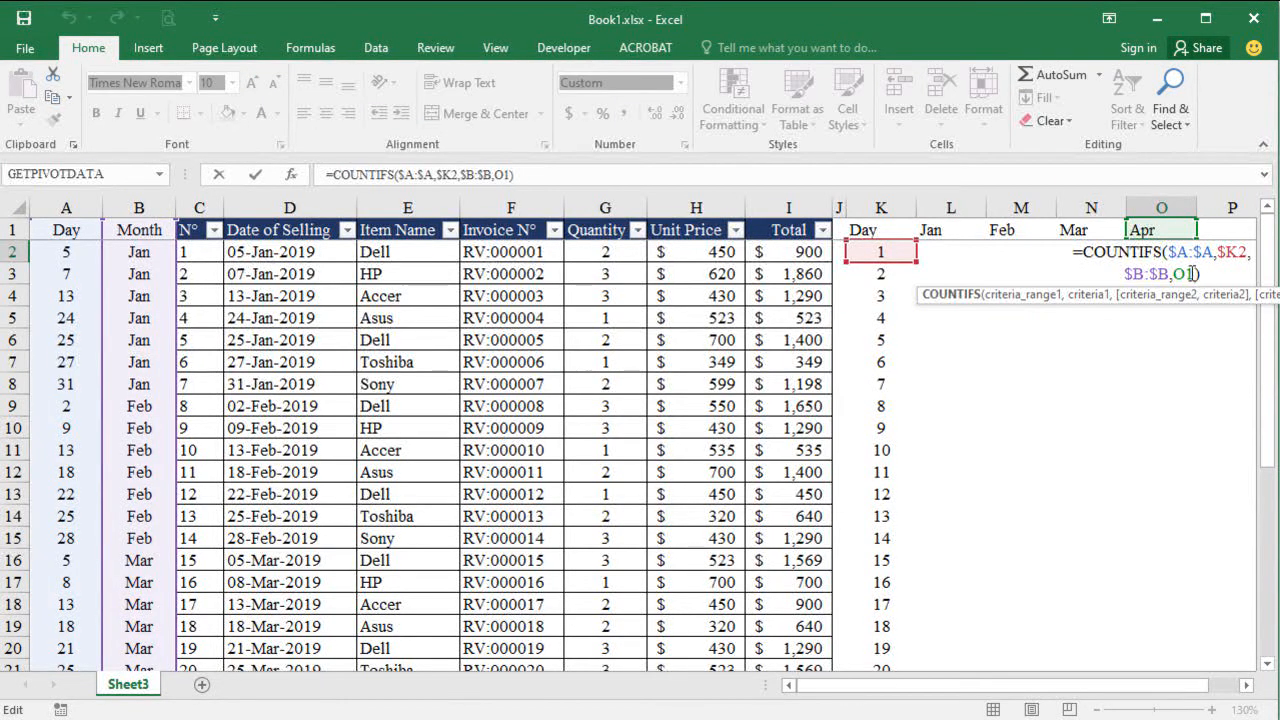
pyautogui.press('Return')
# Fill the COUNTIFS formulas from L2:O2 down to row 32 for all 31 days and check the counts.
pyautogui.moveTo(962, 254); pyautogui.dragTo(1183, 630)
pyautogui.scroll(5, 1155, 590)
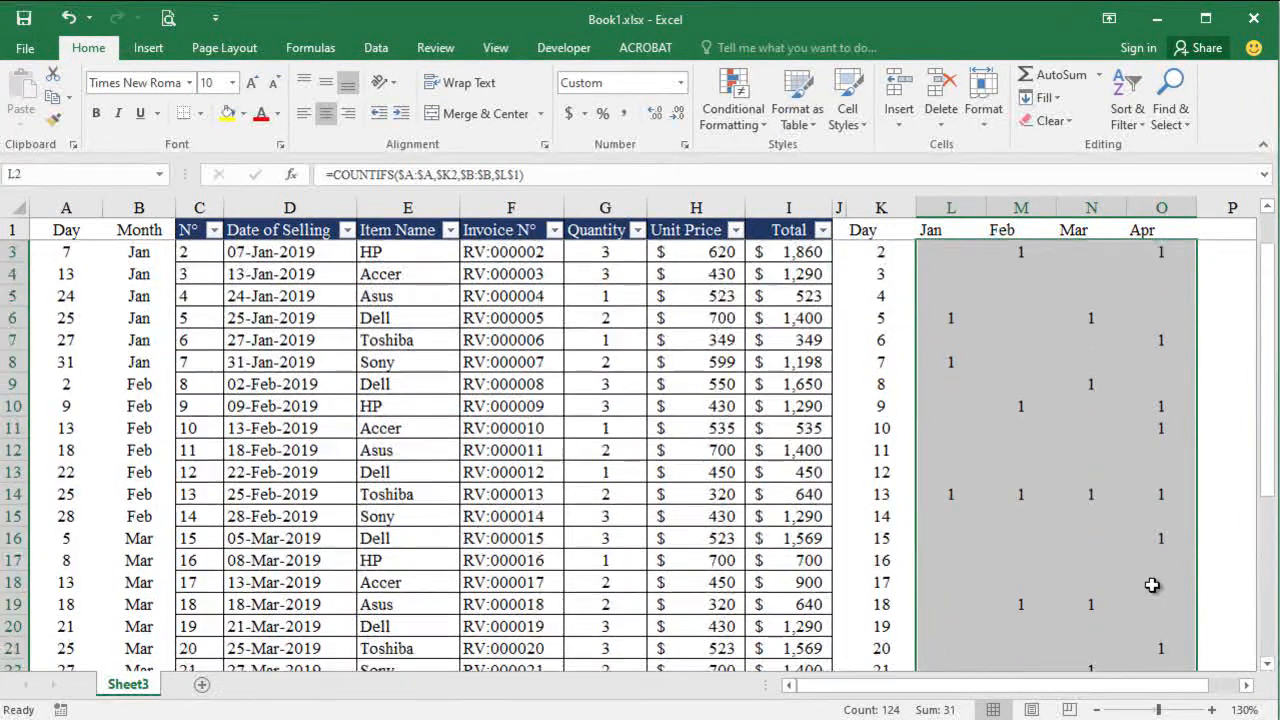
# Hide the Day and Month helper columns A and B.
pyautogui.click(1091, 318)
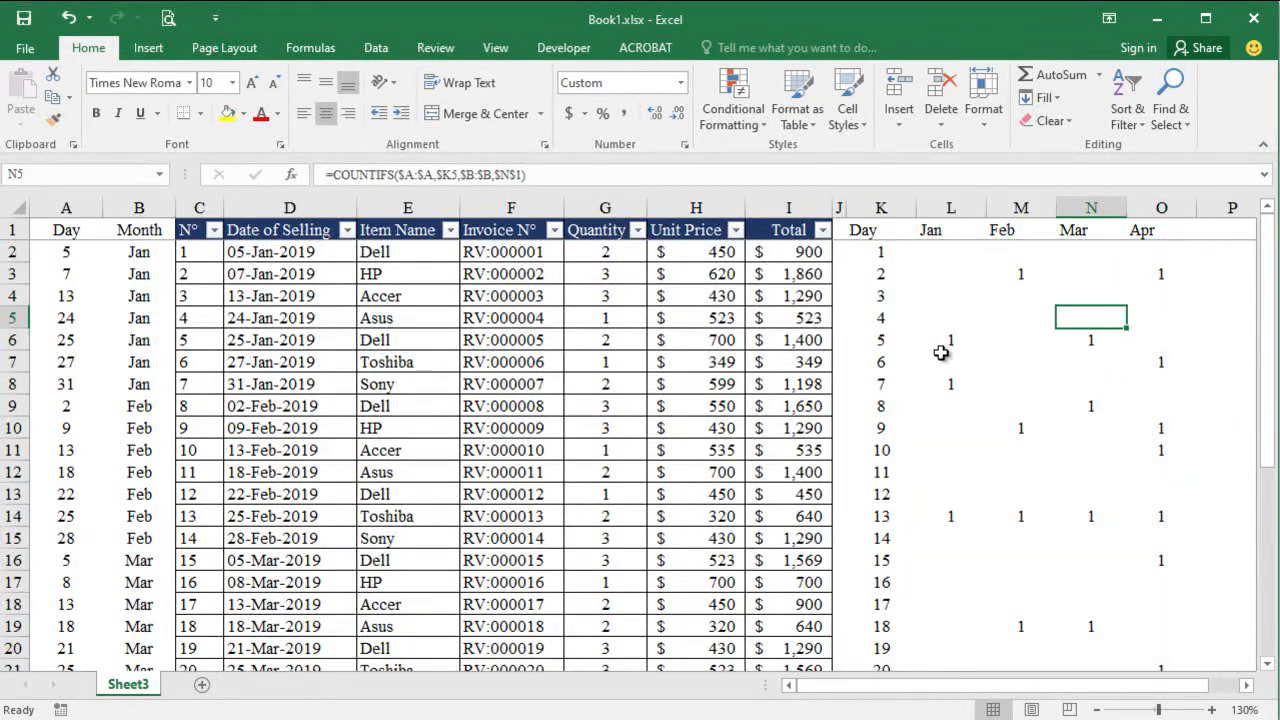
pyautogui.click(945, 341)
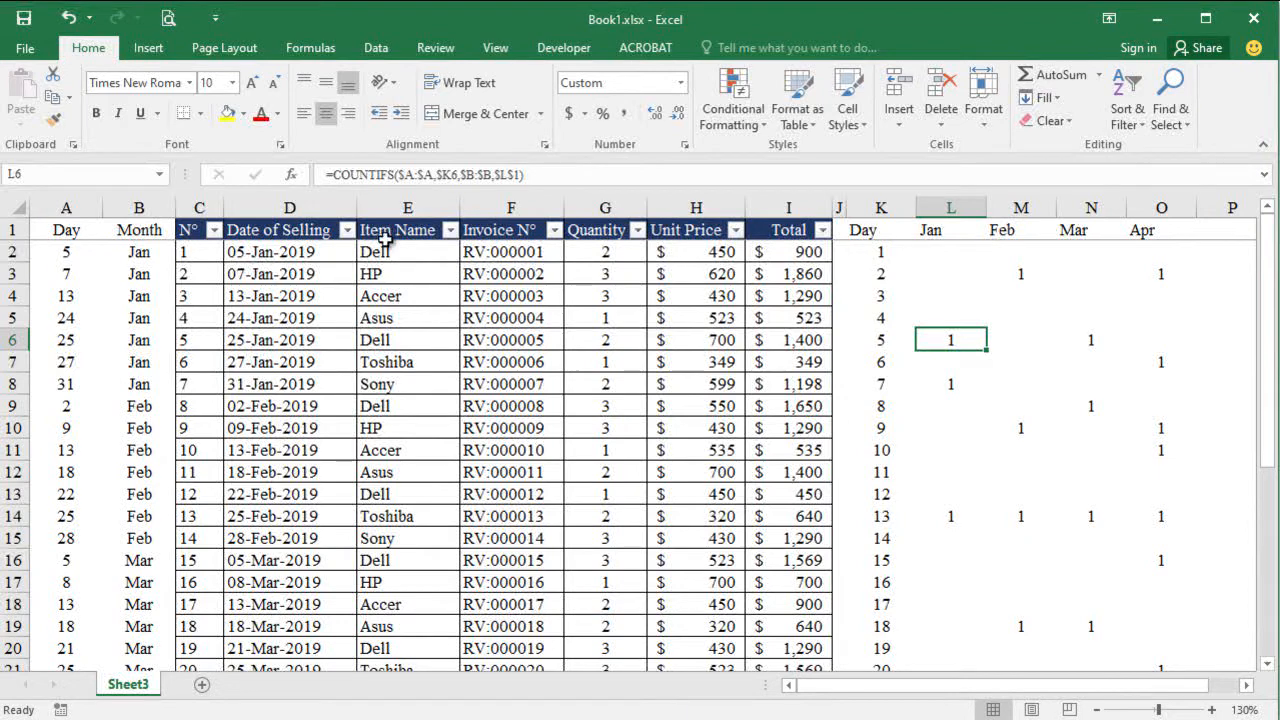
pyautogui.click(165, 320)
pyautogui.moveTo(92, 208); pyautogui.dragTo(128, 210)
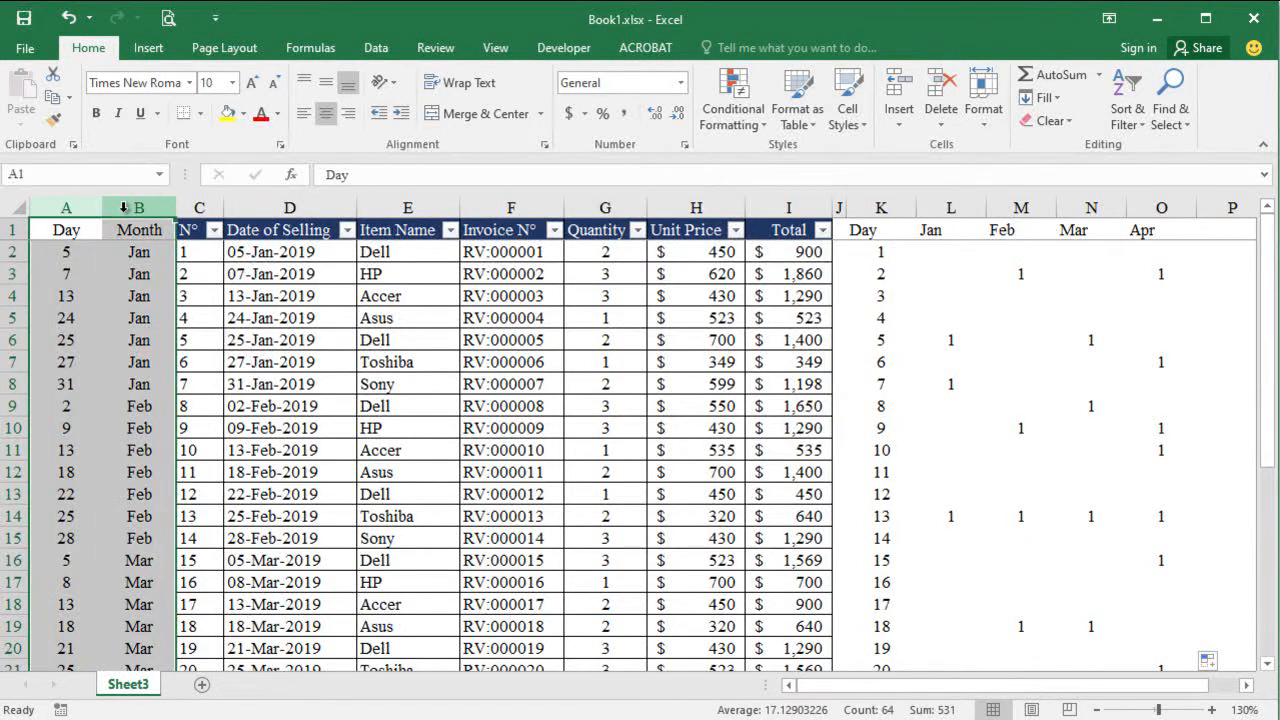
pyautogui.rightClick(128, 212)
pyautogui.click(170, 473)
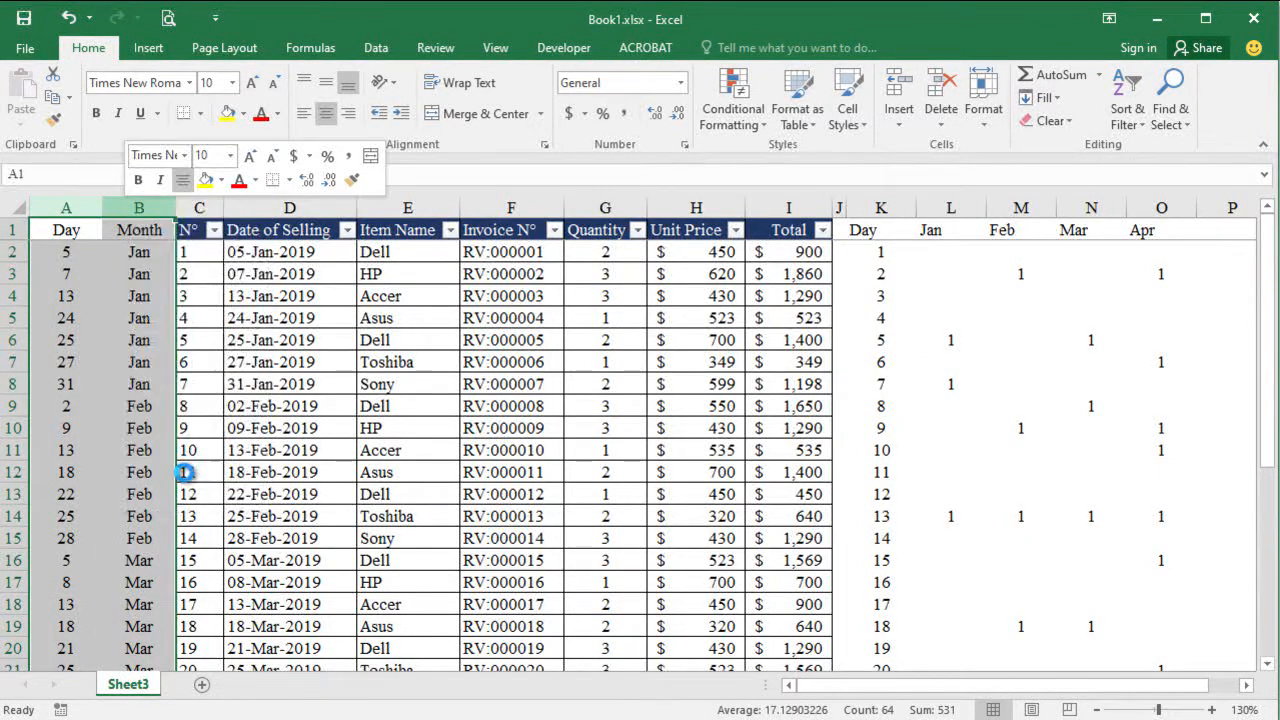
# Copy the formatting of the Total header in I1 onto the summary headers K1:O1 with Format Painter.
pyautogui.click(55, 119)
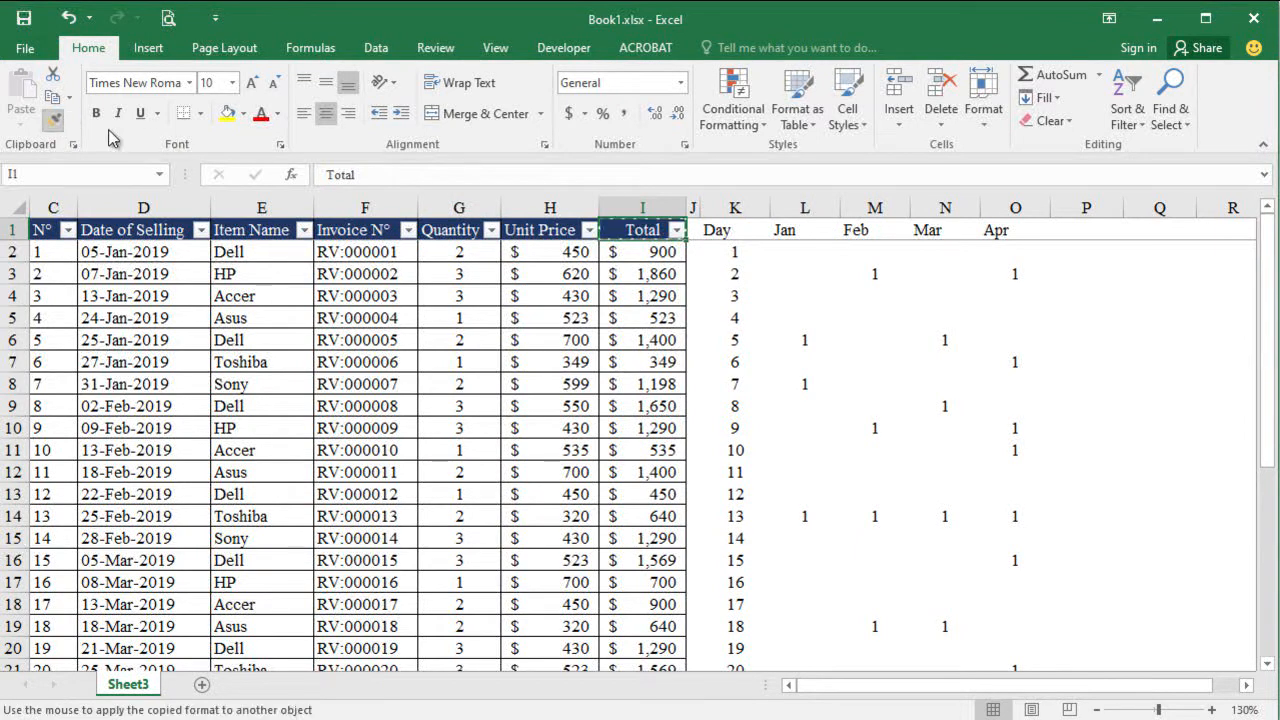
pyautogui.moveTo(720, 232); pyautogui.dragTo(1015, 232)
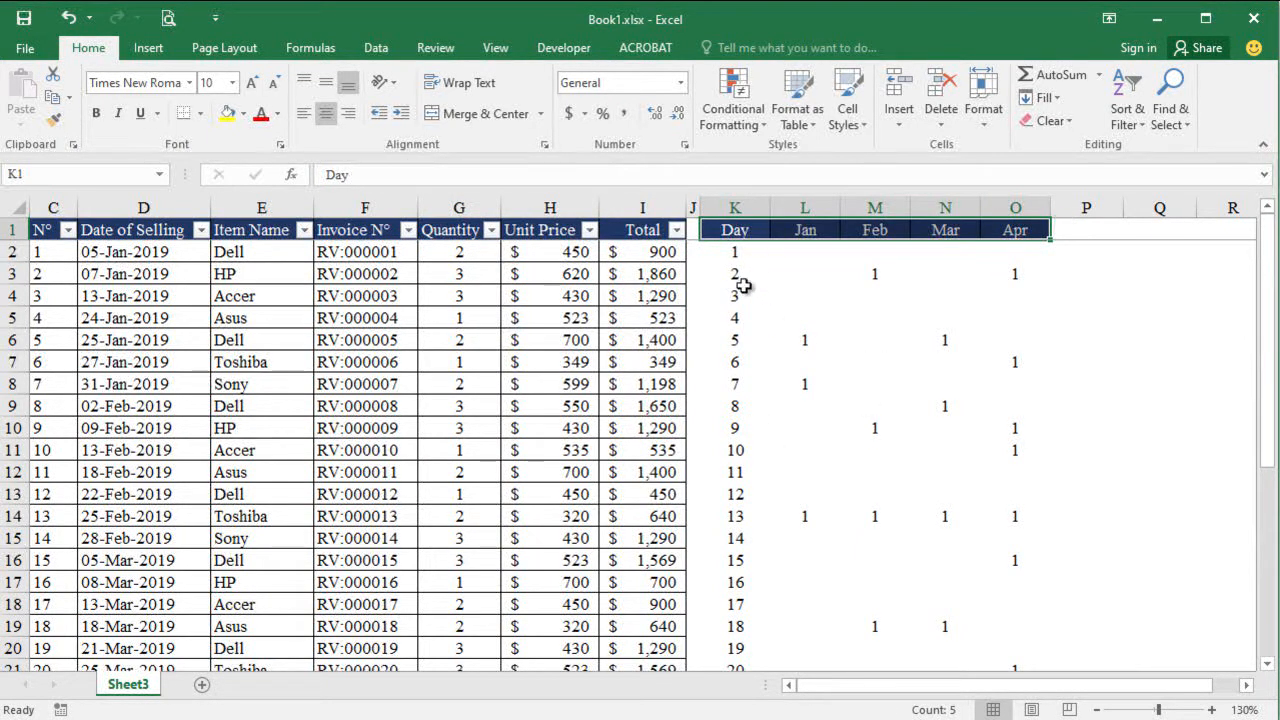
pyautogui.click(765, 341)
# Apply All Borders to the day-by-month summary cells K2:O32.
pyautogui.moveTo(738, 232); pyautogui.dragTo(1017, 669)
pyautogui.scroll(1, 837, 349)
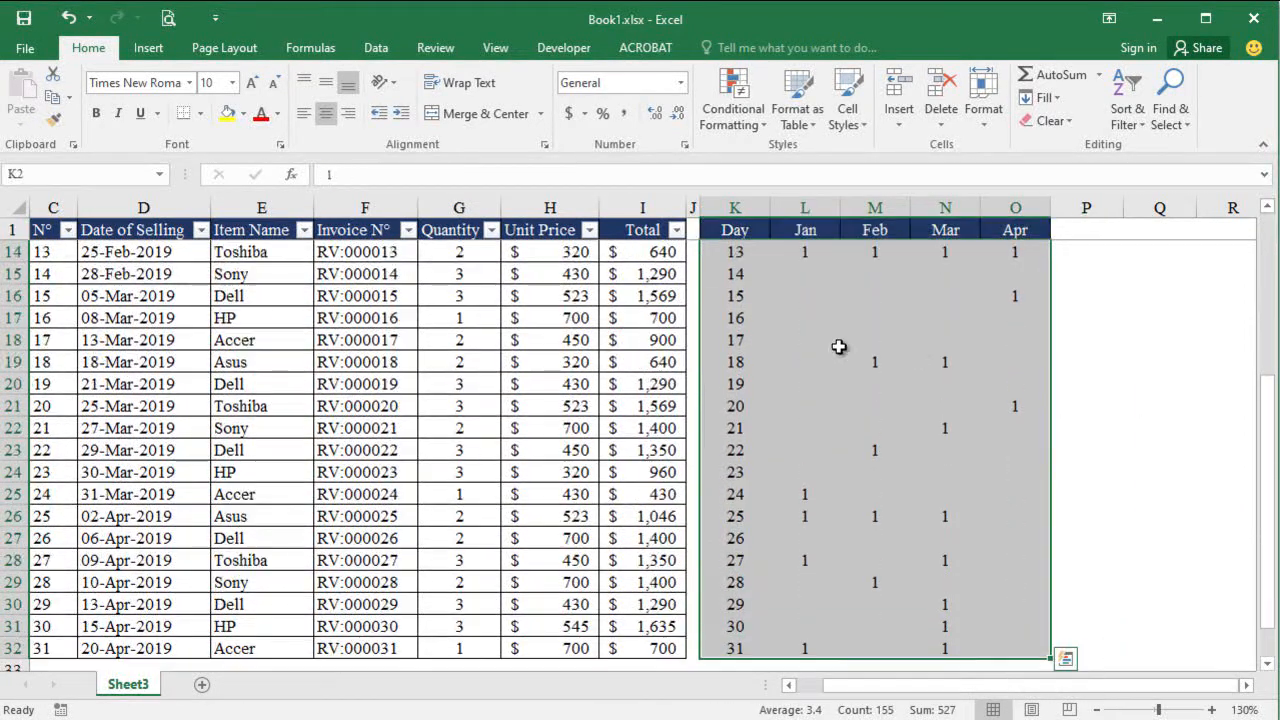
pyautogui.click(200, 113)
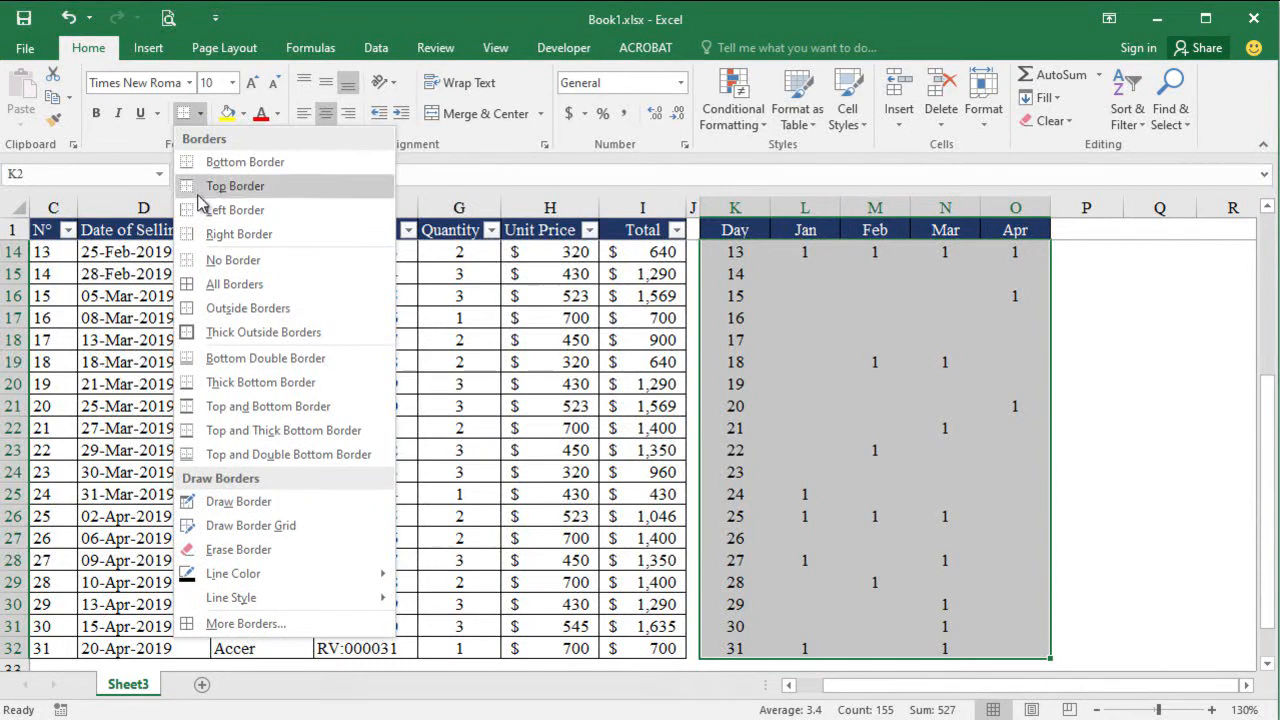
pyautogui.click(228, 284)
pyautogui.scroll(1, 829, 440)
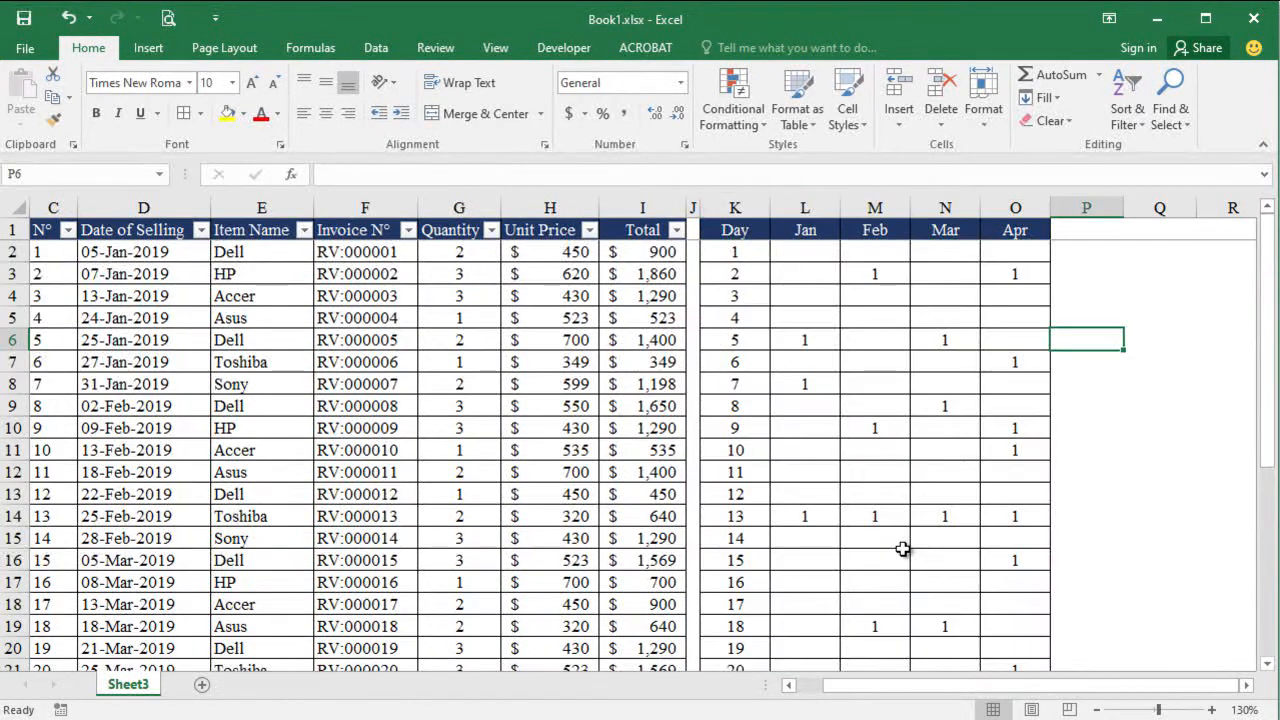